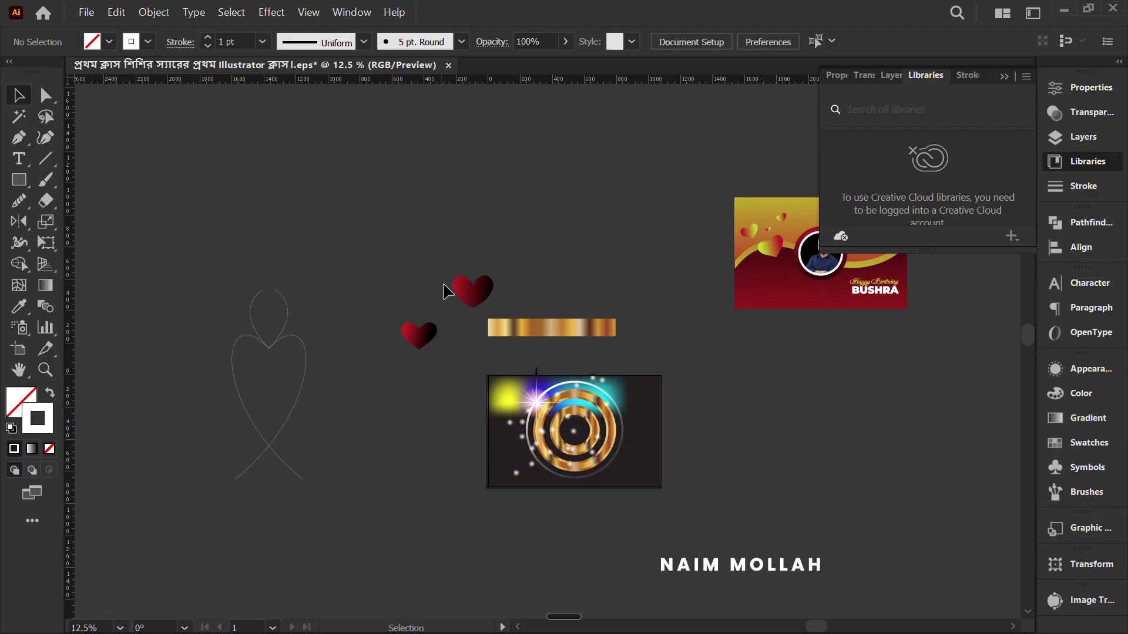
Step: Delete the old line-drawn outline beside the gradient hearts to clear space on the canvas
scroll(231, 367, up, 3)
drag(360, 298, 544, 491)
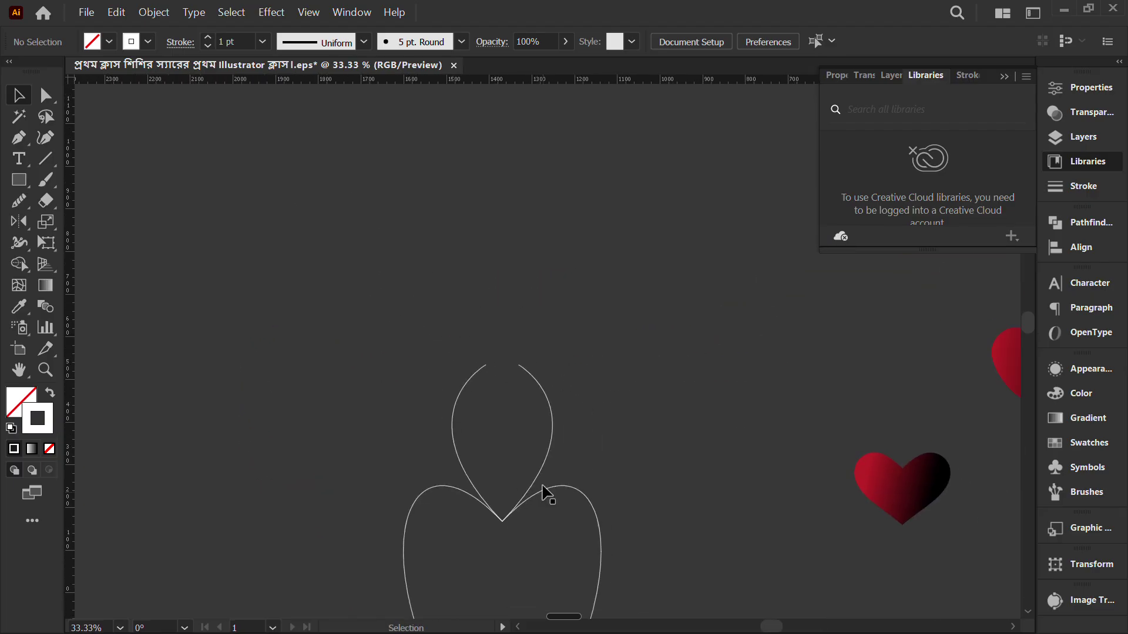
scroll(515, 415, down, 1)
scroll(403, 390, down, 1)
drag(585, 611, 586, 611)
click(631, 523)
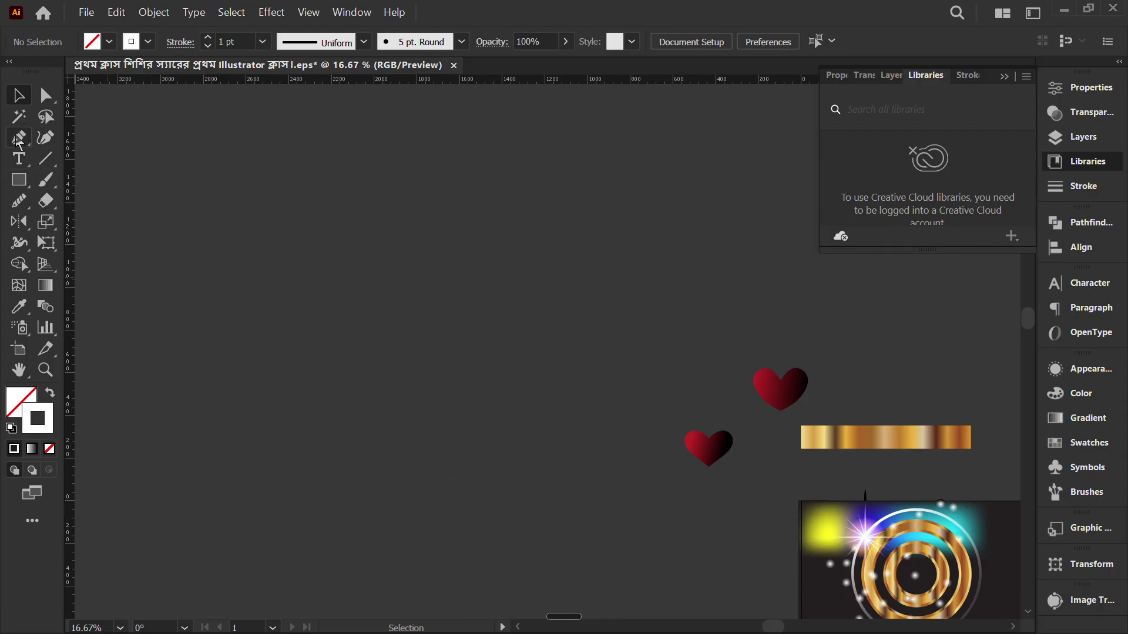
Step: Draw a closed wavy ribbon shape above the hearts with the Pen tool, using curved upper and lower edges that meet in a point
click(19, 141)
click(305, 211)
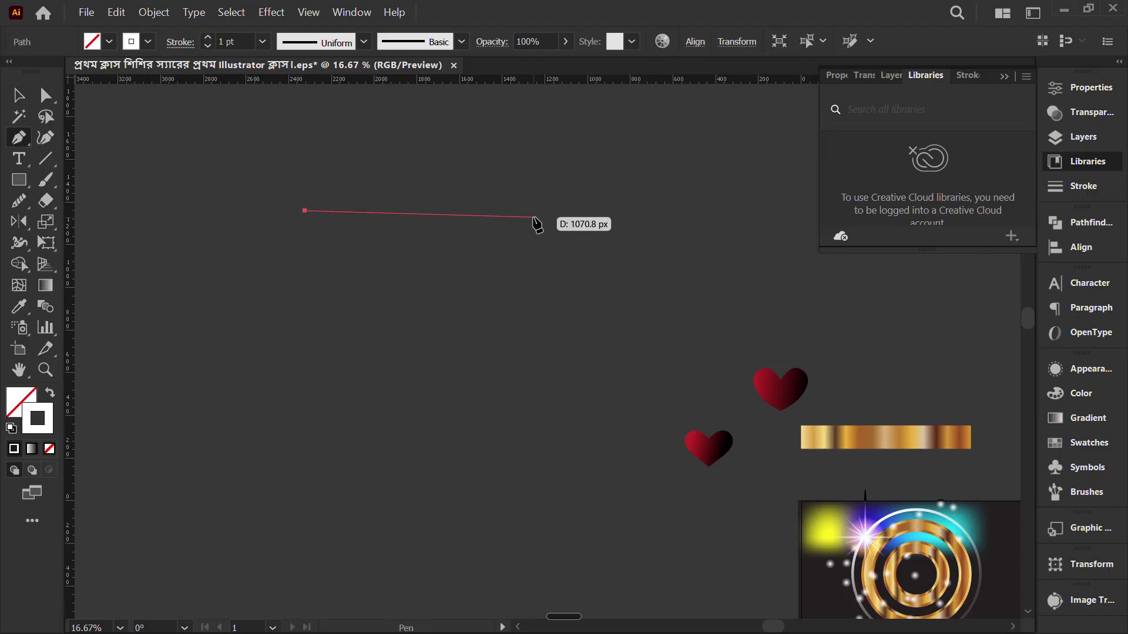
drag(526, 210, 606, 306)
drag(708, 184, 485, 391)
drag(511, 313, 360, 254)
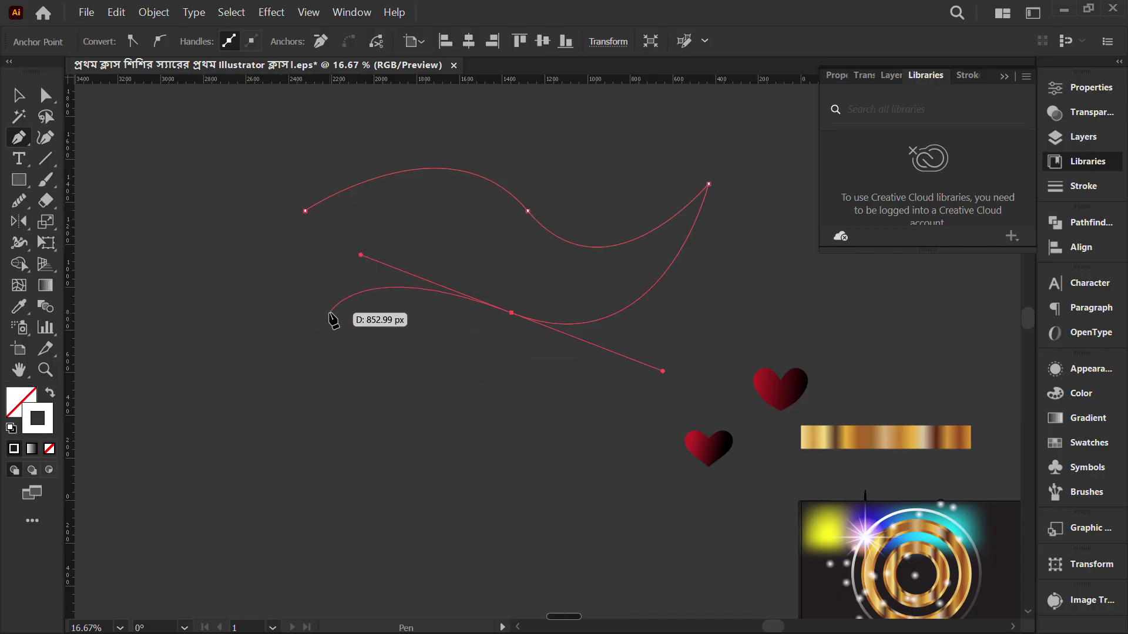
drag(315, 295, 235, 355)
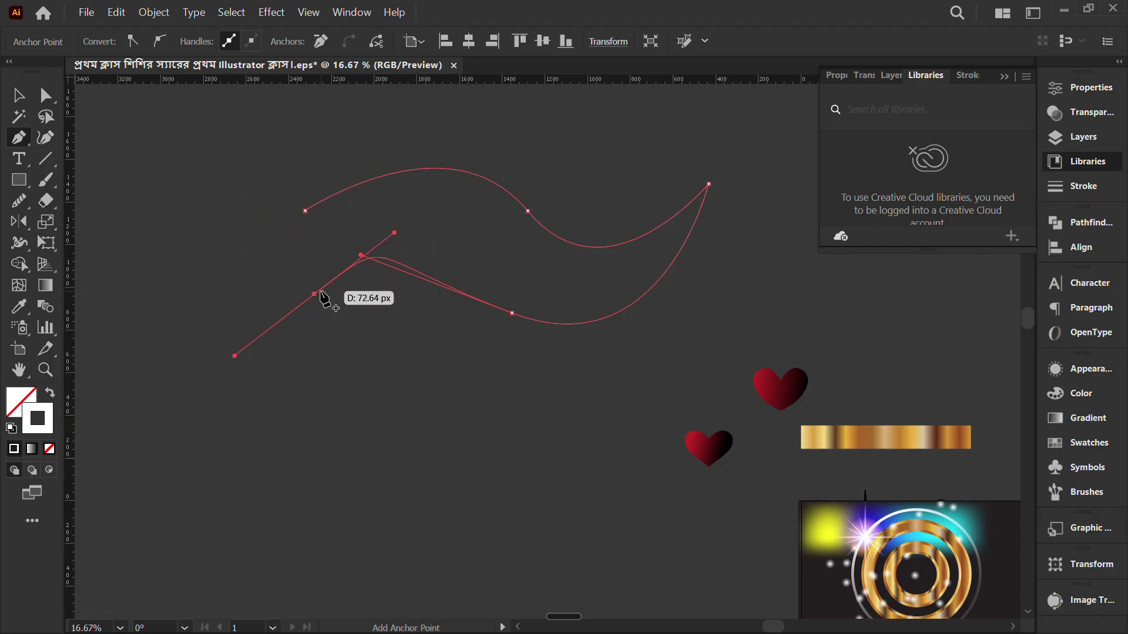
key(alt)
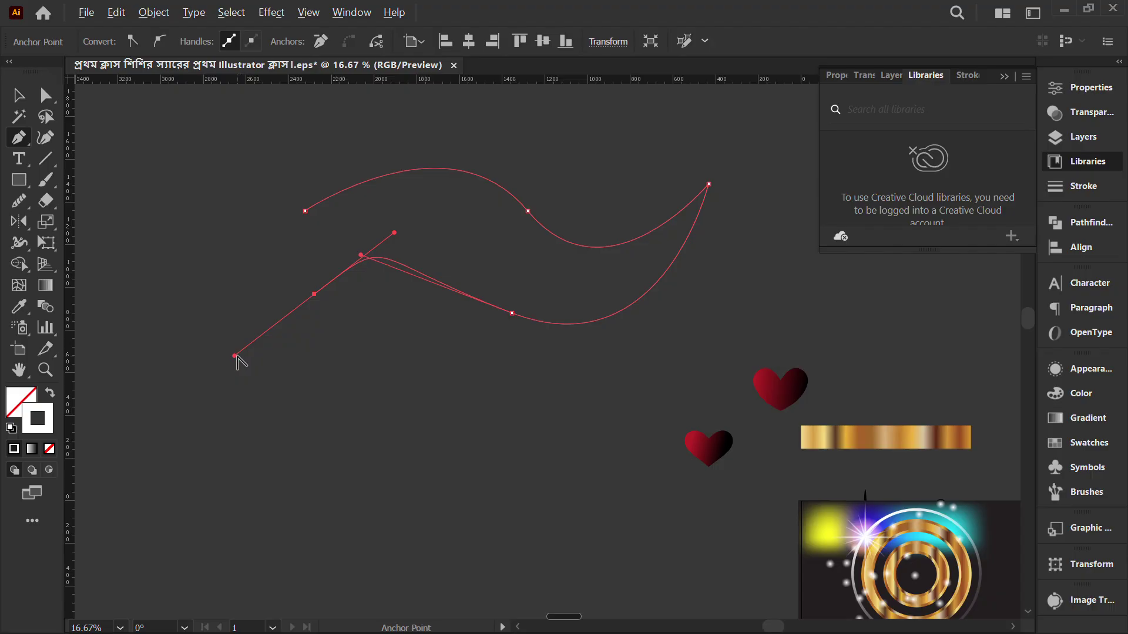
alt+click(314, 294)
mouse_move(306, 210)
mouse_down()
mouse_move(312, 327)
mouse_move(421, 159)
mouse_move(337, 132)
mouse_move(317, 219)
mouse_move(307, 212)
mouse_up()
Step: Swap the ribbon's fill and stroke to give it a white fill without a stroke, and select the whole shape
key(shift+x)
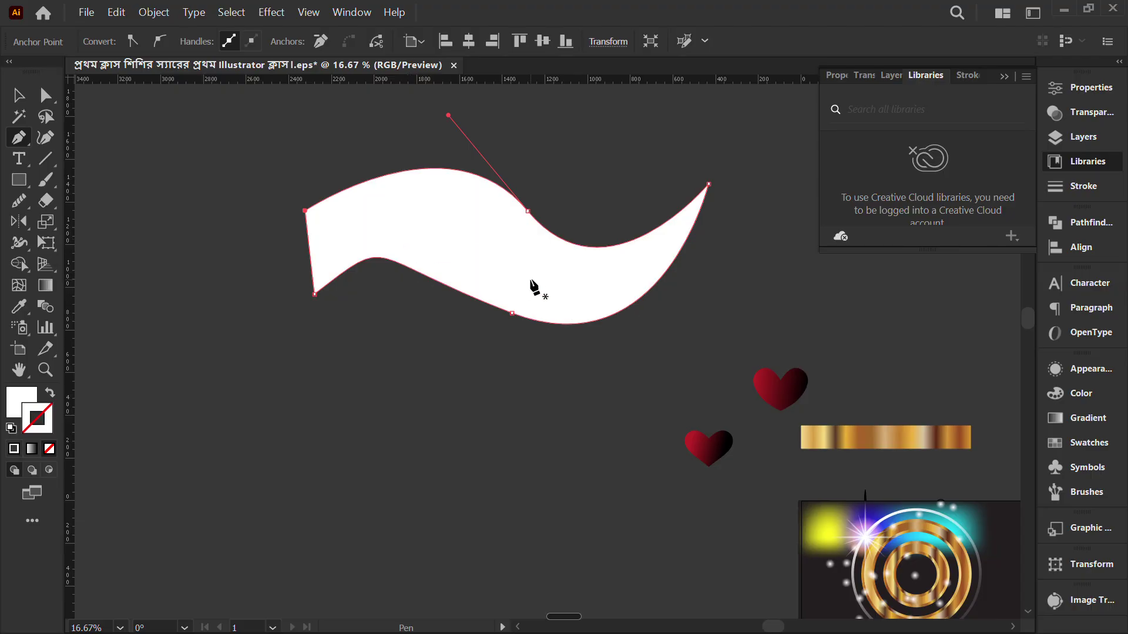
key(v)
drag(621, 307, 408, 361)
click(408, 367)
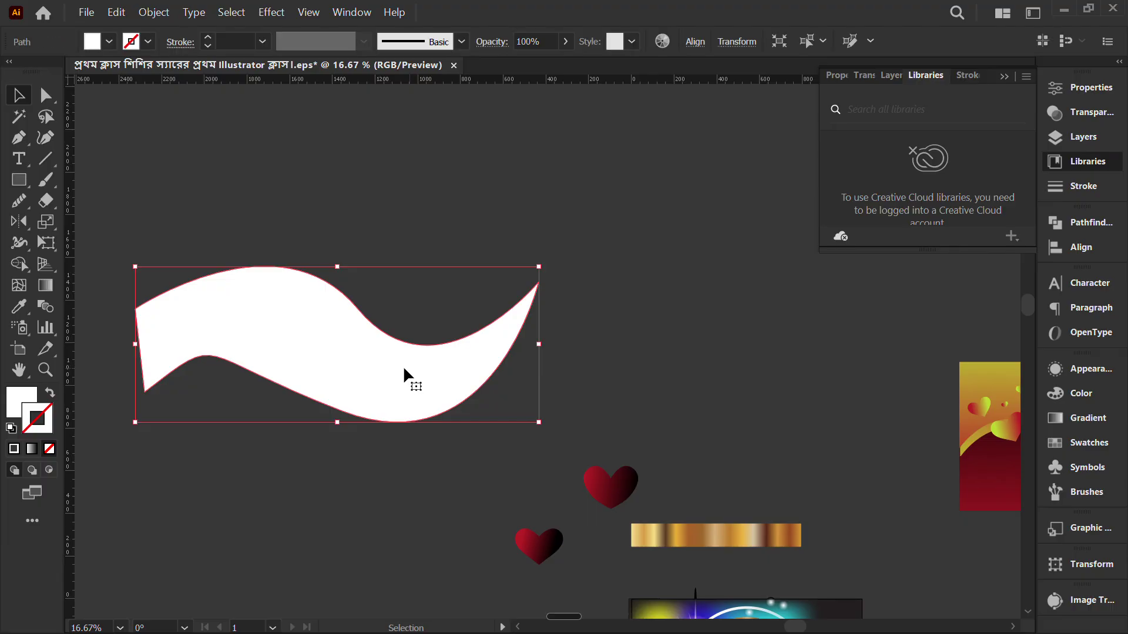
Step: Reshape the curve of the ribbon's lower edge with the Anchor Point tool, pulling its hump toward the pointed end
click(22, 145)
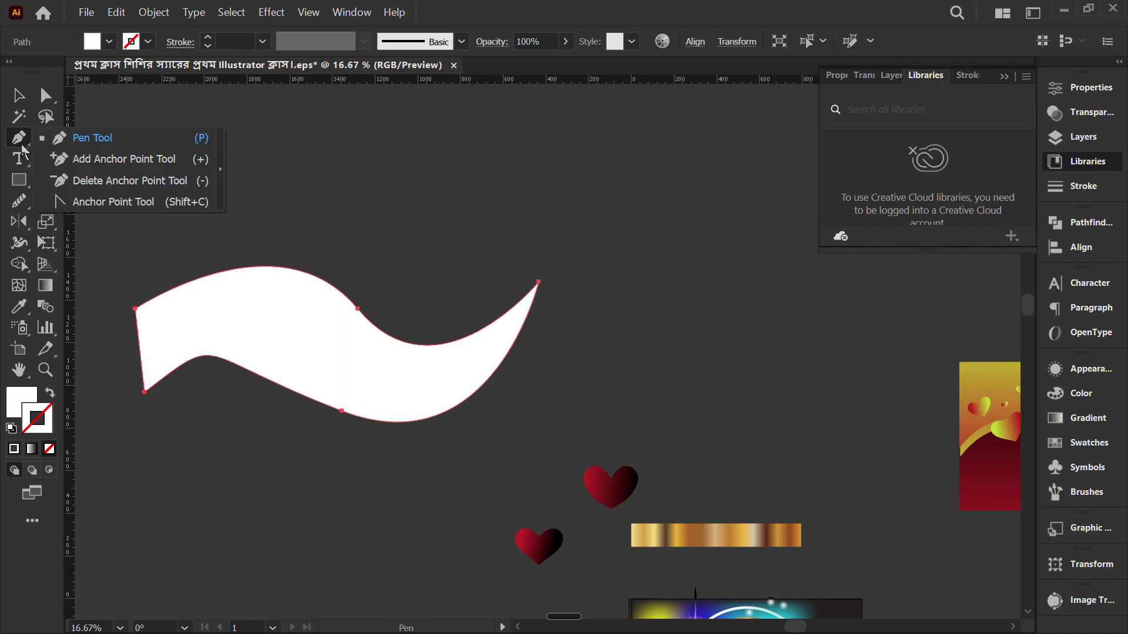
click(96, 201)
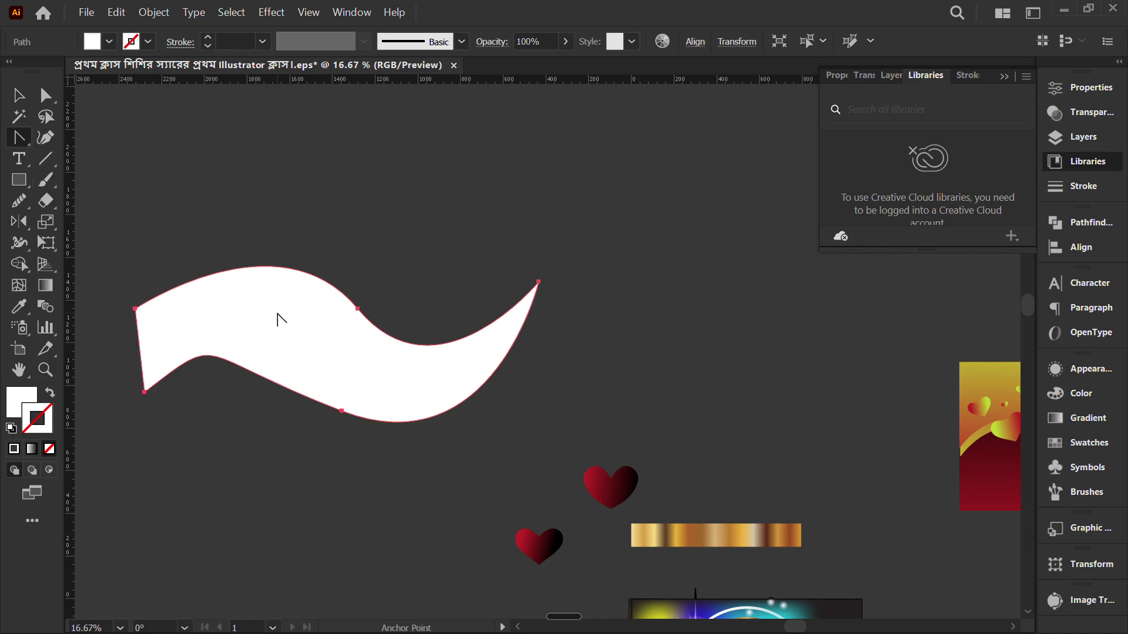
scroll(353, 310, up, 3)
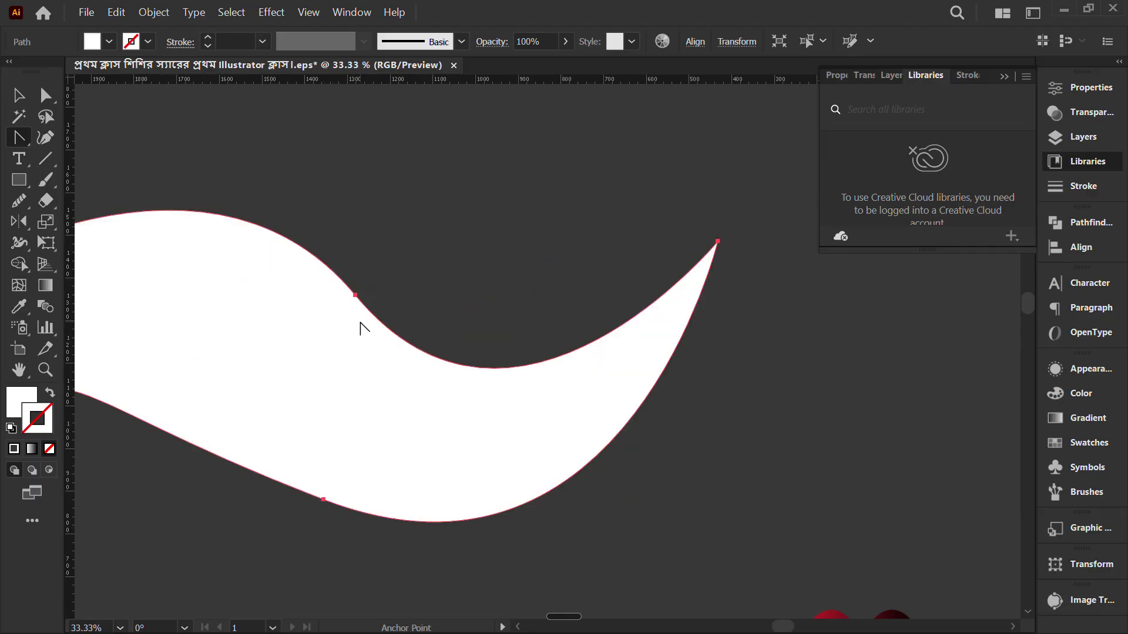
scroll(297, 356, down, 2)
drag(297, 397, 428, 327)
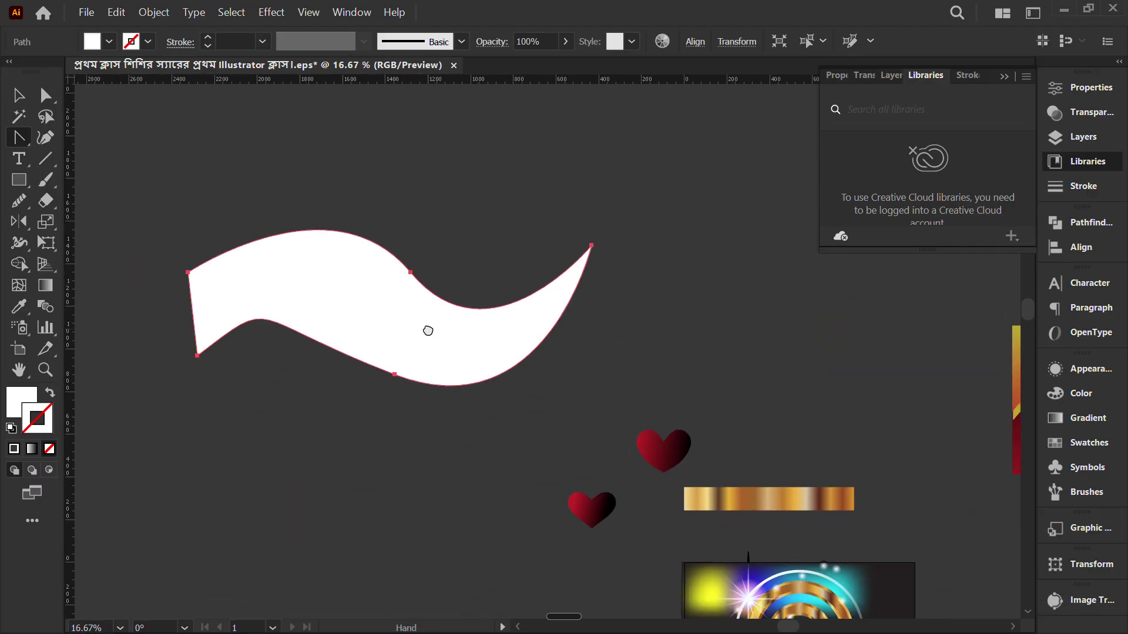
scroll(235, 325, up, 2)
scroll(319, 284, down, 2)
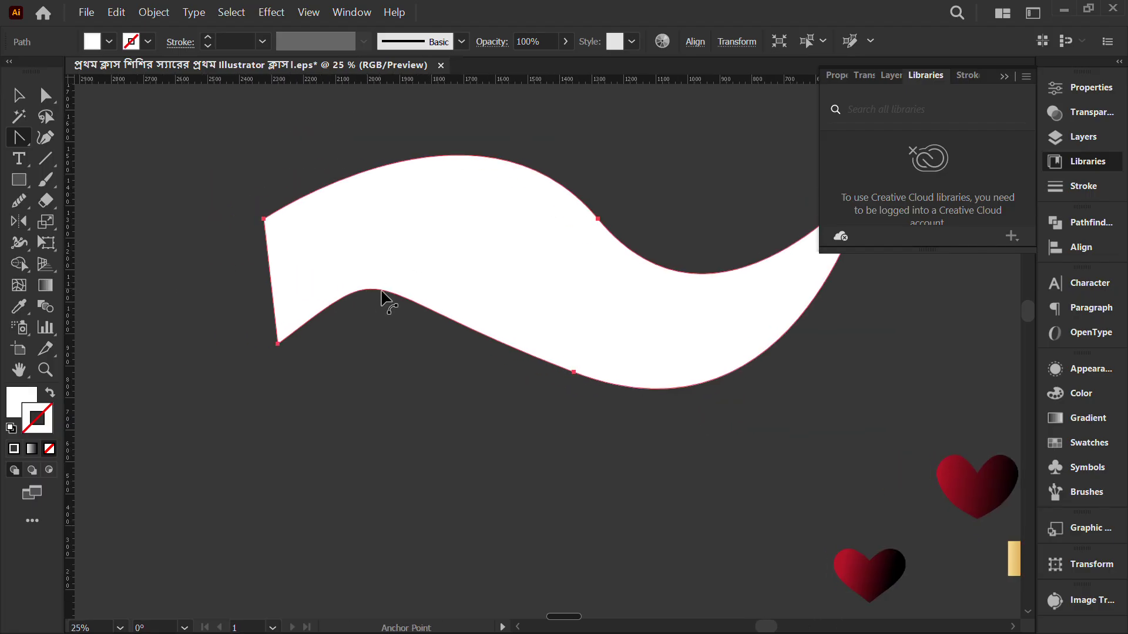
drag(377, 291, 446, 292)
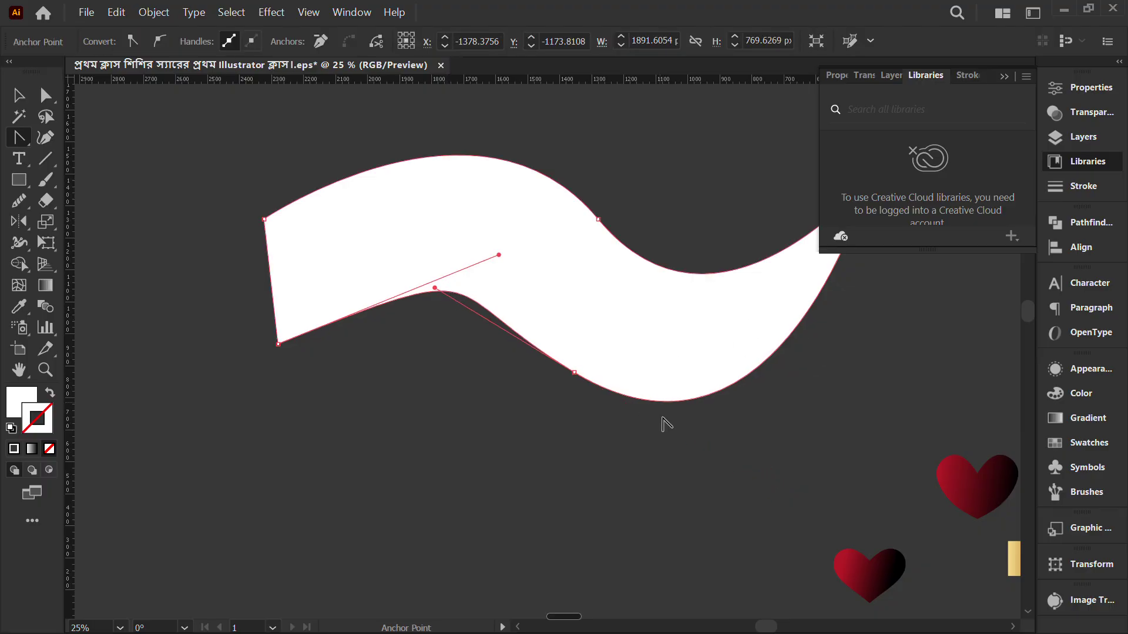
drag(800, 579, 589, 528)
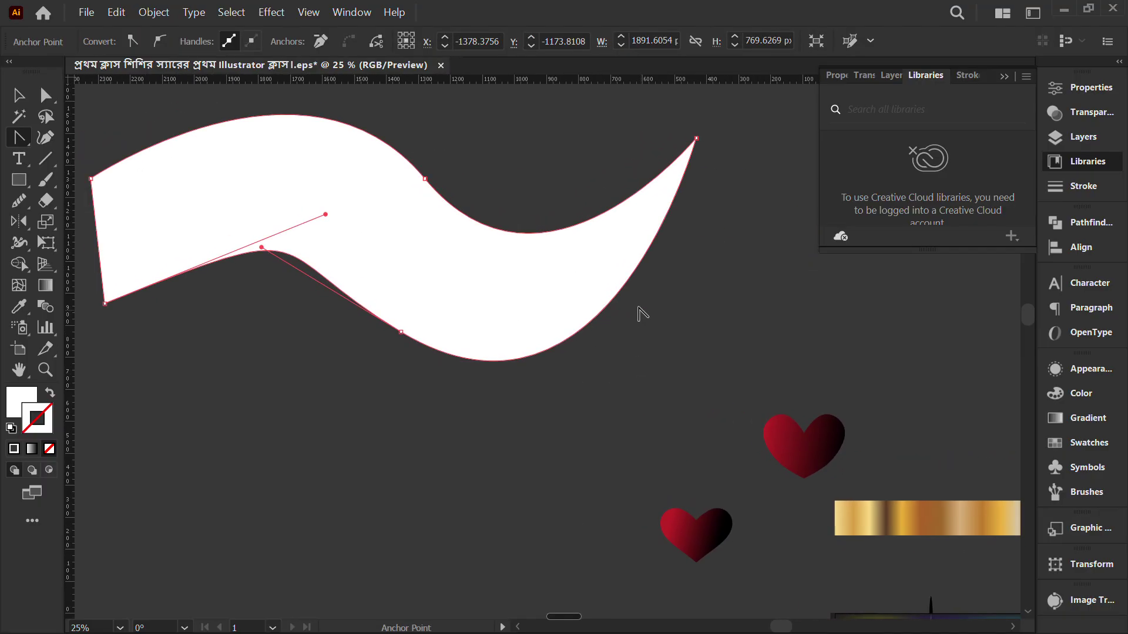
scroll(595, 352, down, 1)
scroll(595, 353, down, 1)
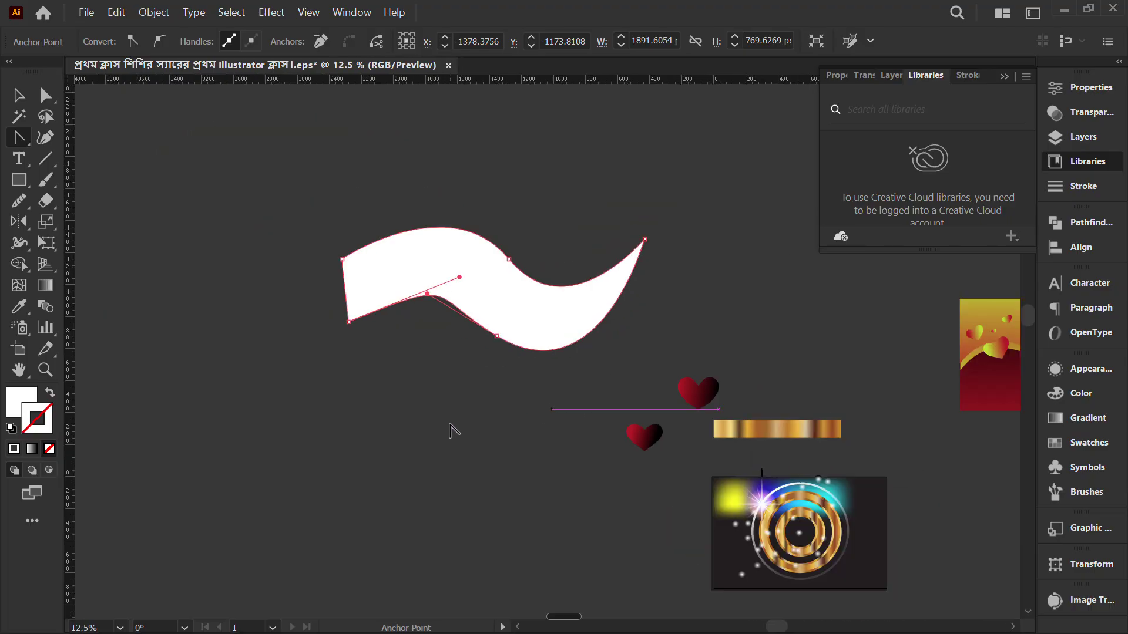
Step: Select the whole ribbon shape and open the gradient settings
key(v)
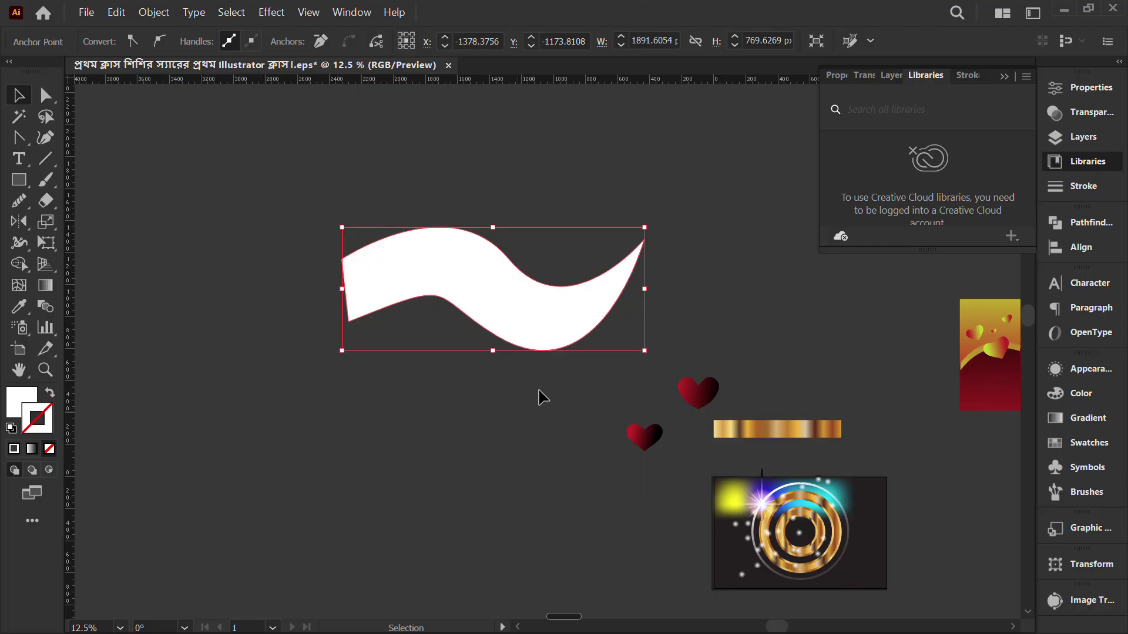
click(567, 317)
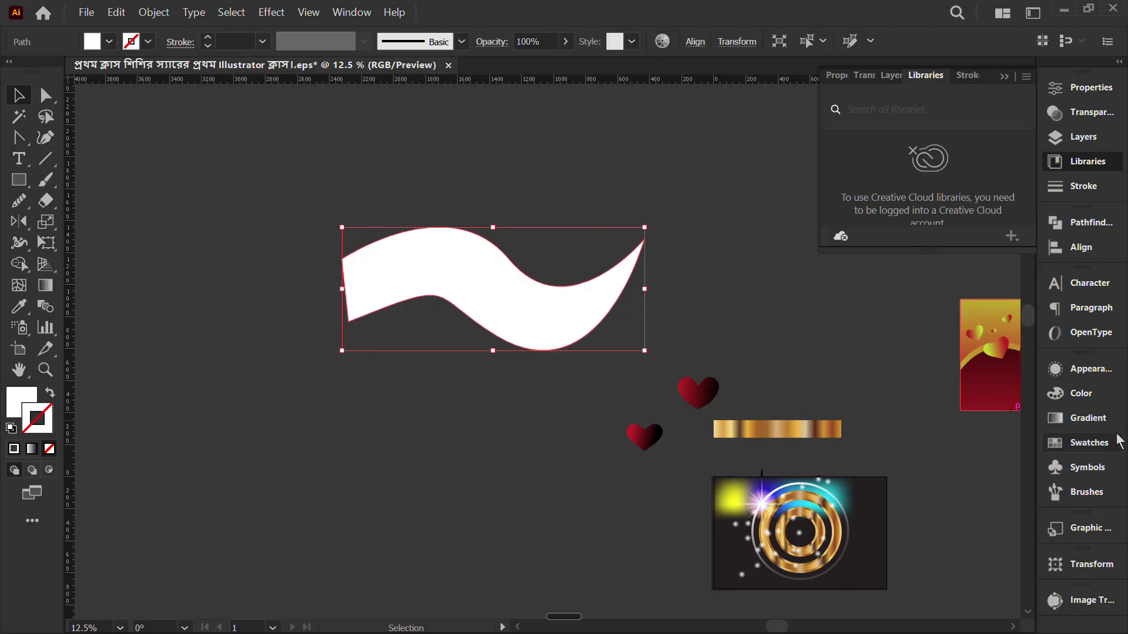
click(1076, 420)
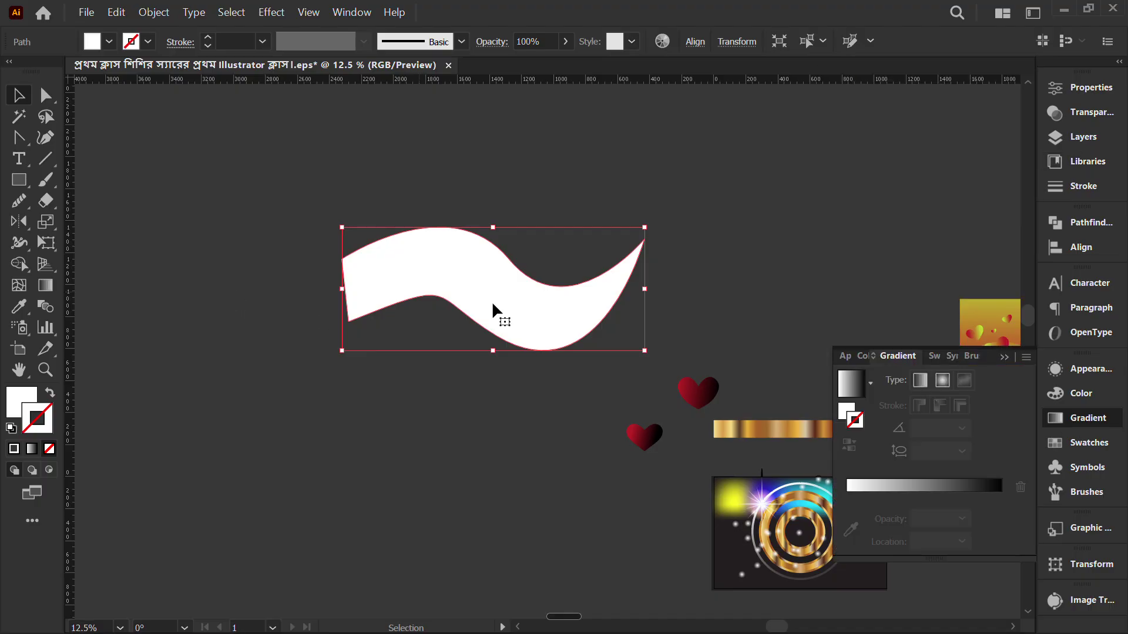
click(912, 485)
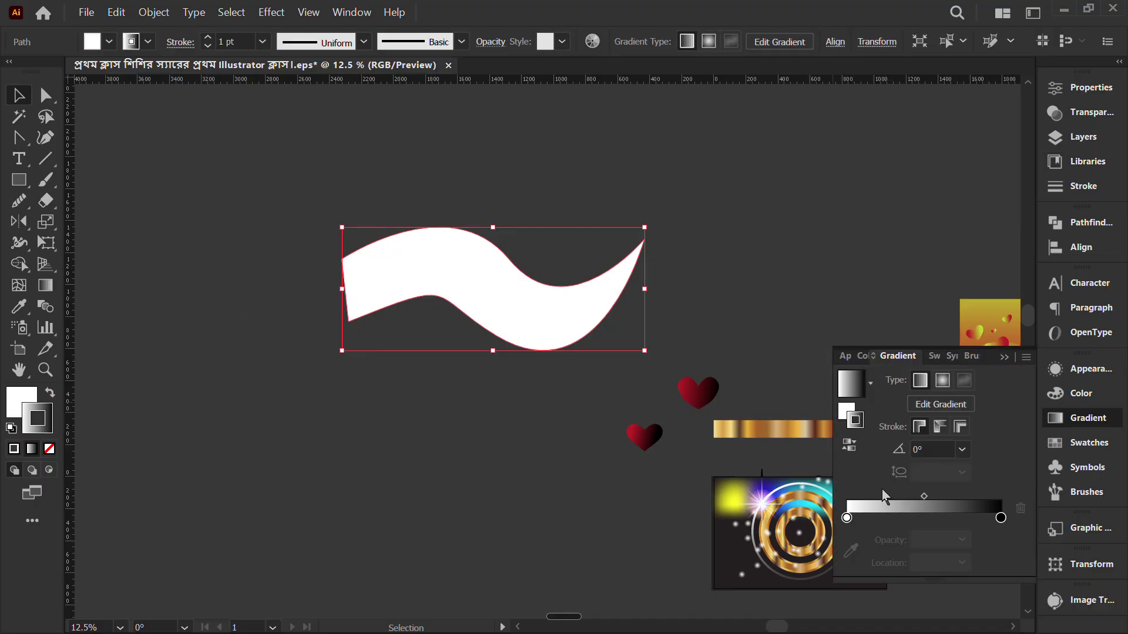
click(872, 383)
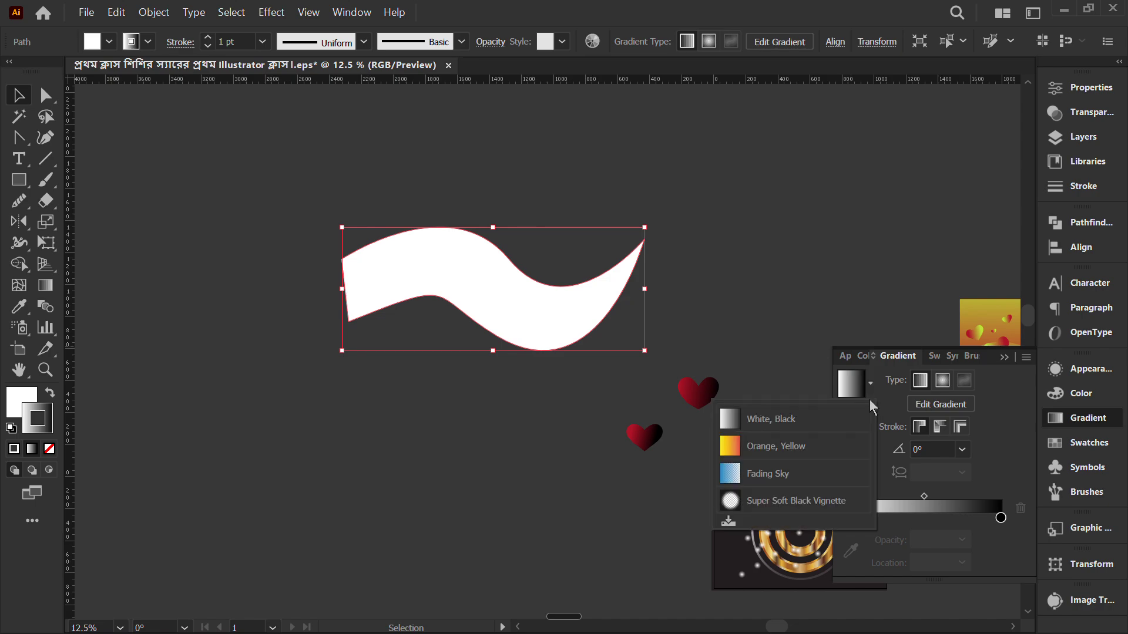
click(862, 395)
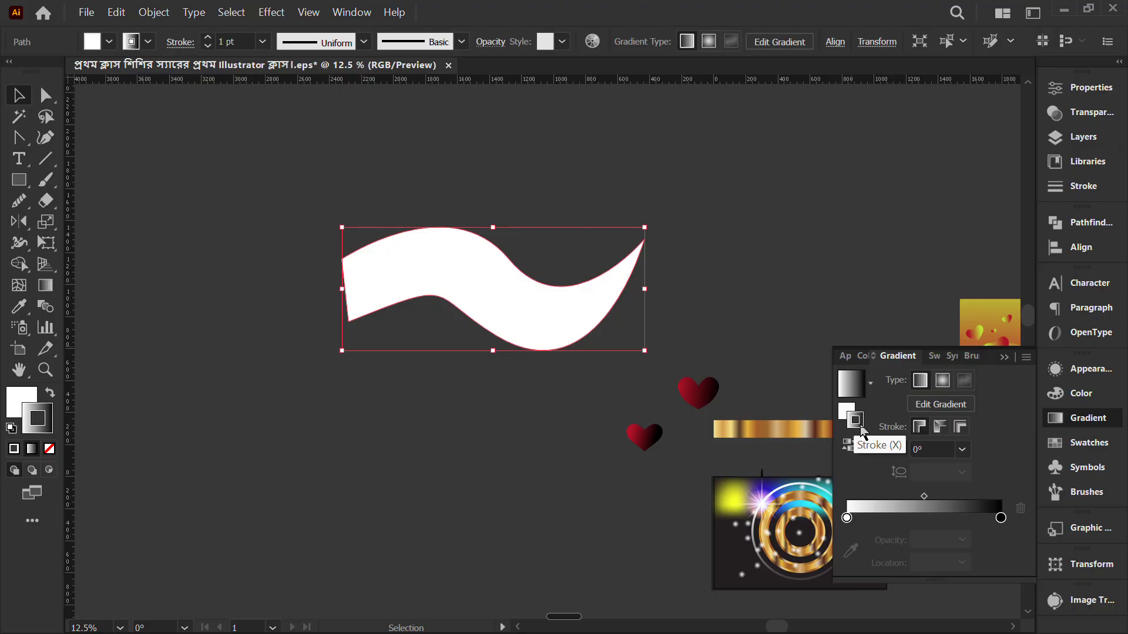
key(x)
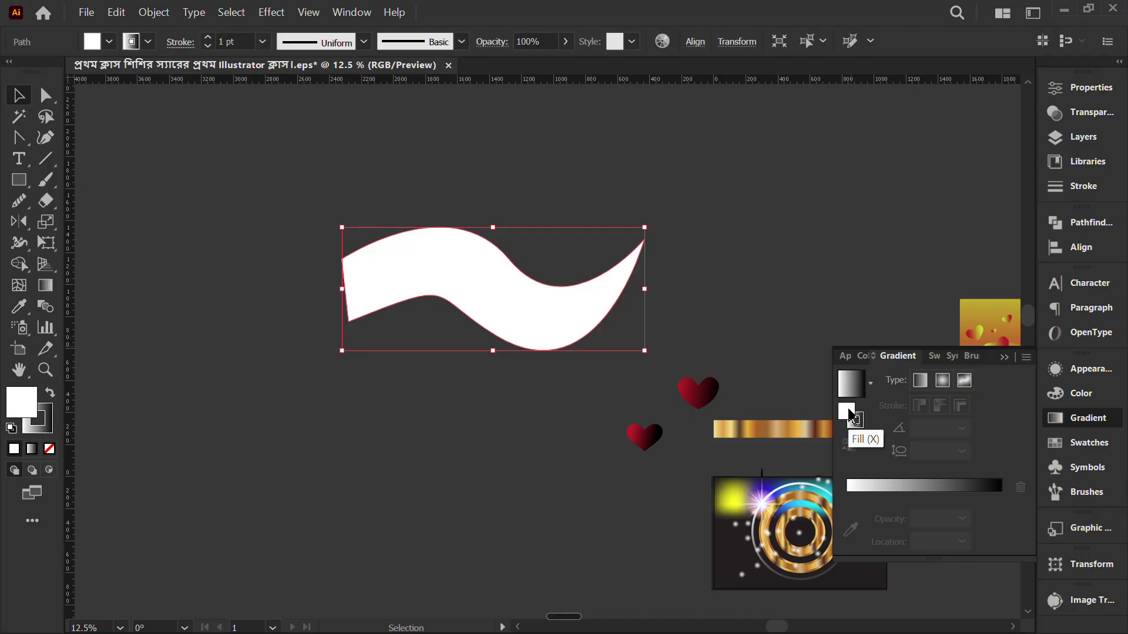
click(862, 415)
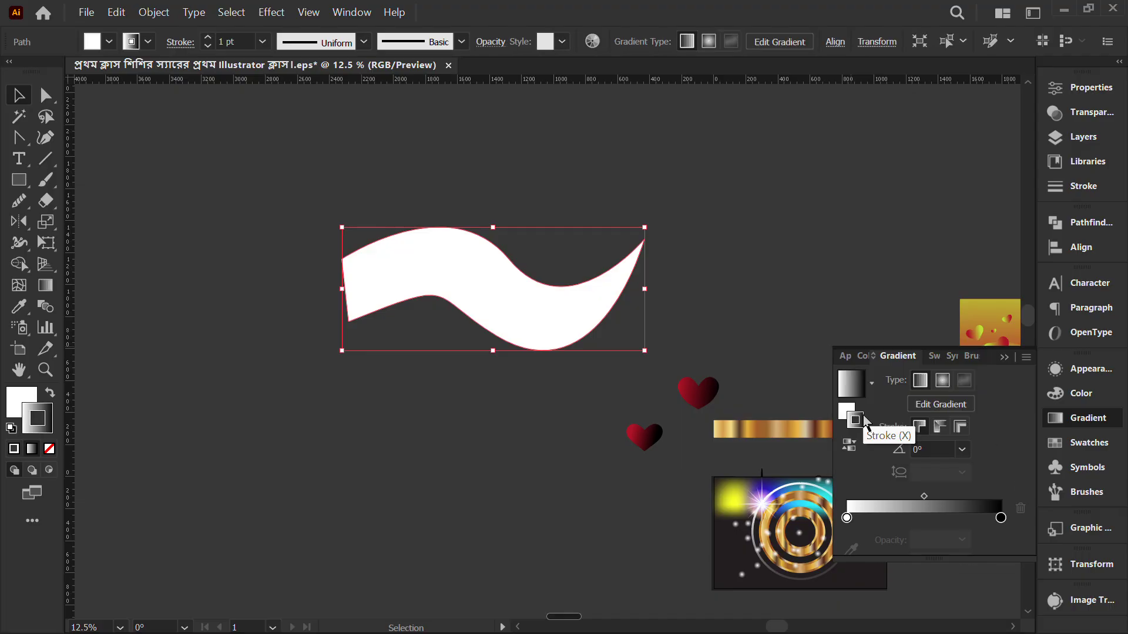
key(/)
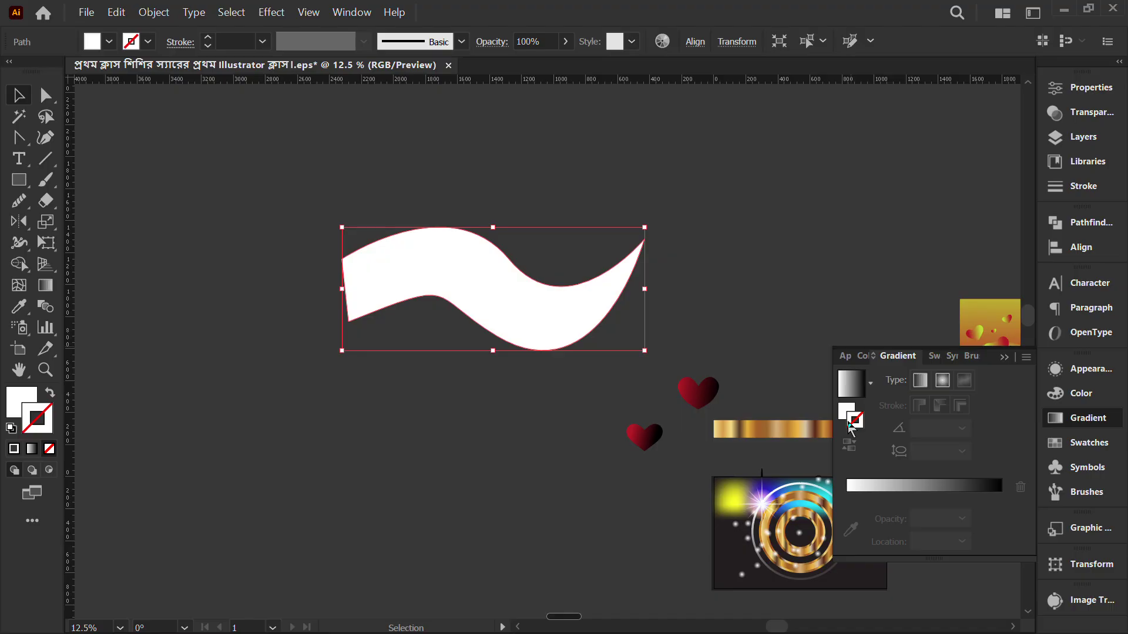
Step: Fill the ribbon with a linear white-to-black gradient and redirect it to run from top to bottom at about -88°
click(848, 412)
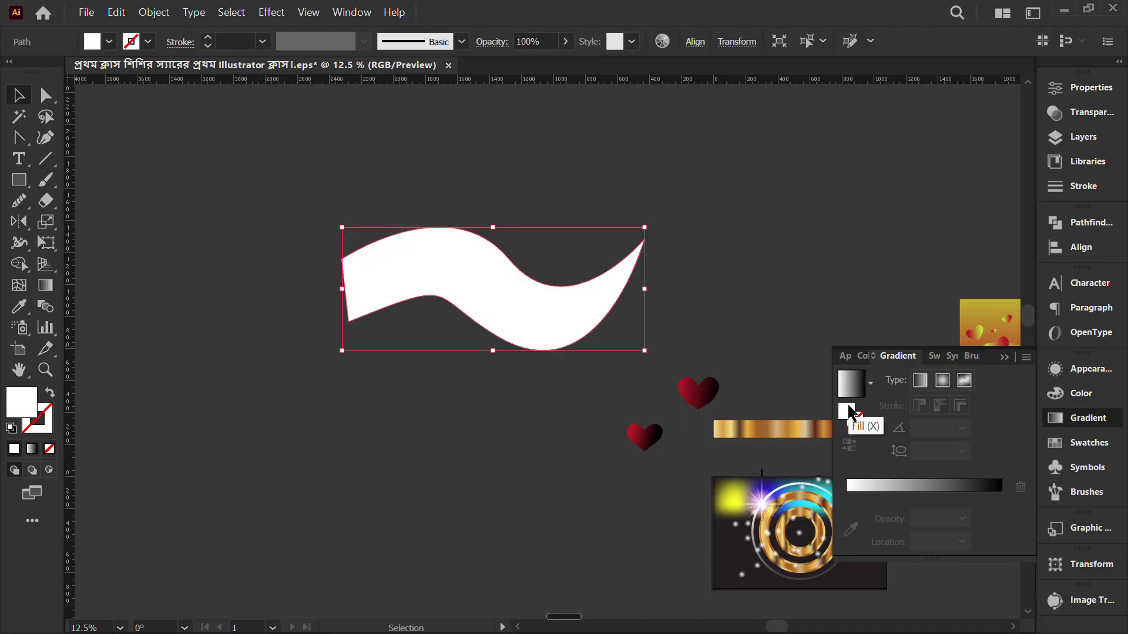
click(926, 491)
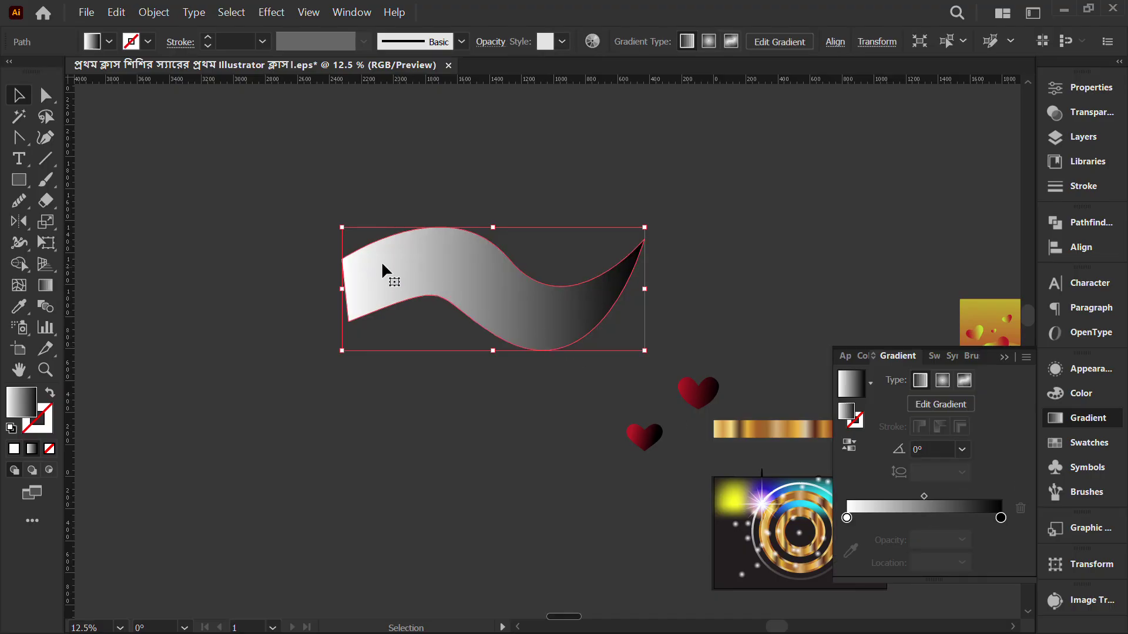
click(45, 286)
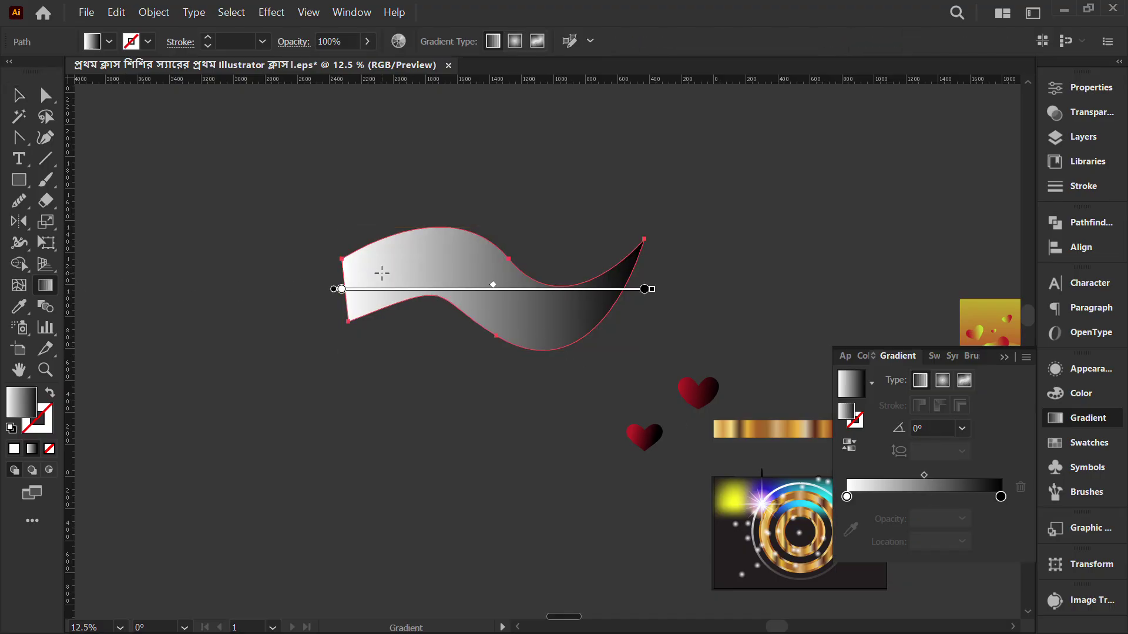
mouse_move(318, 218)
mouse_down()
mouse_move(504, 314)
mouse_move(591, 335)
mouse_move(523, 327)
mouse_move(541, 320)
mouse_up()
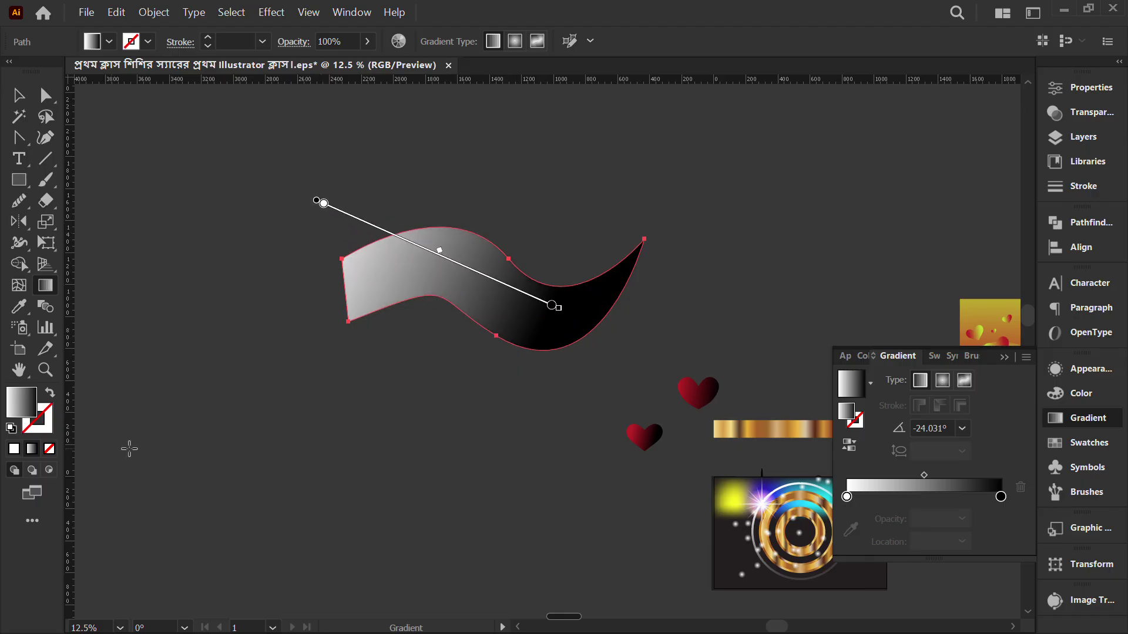
drag(670, 212, 425, 313)
drag(450, 149, 457, 341)
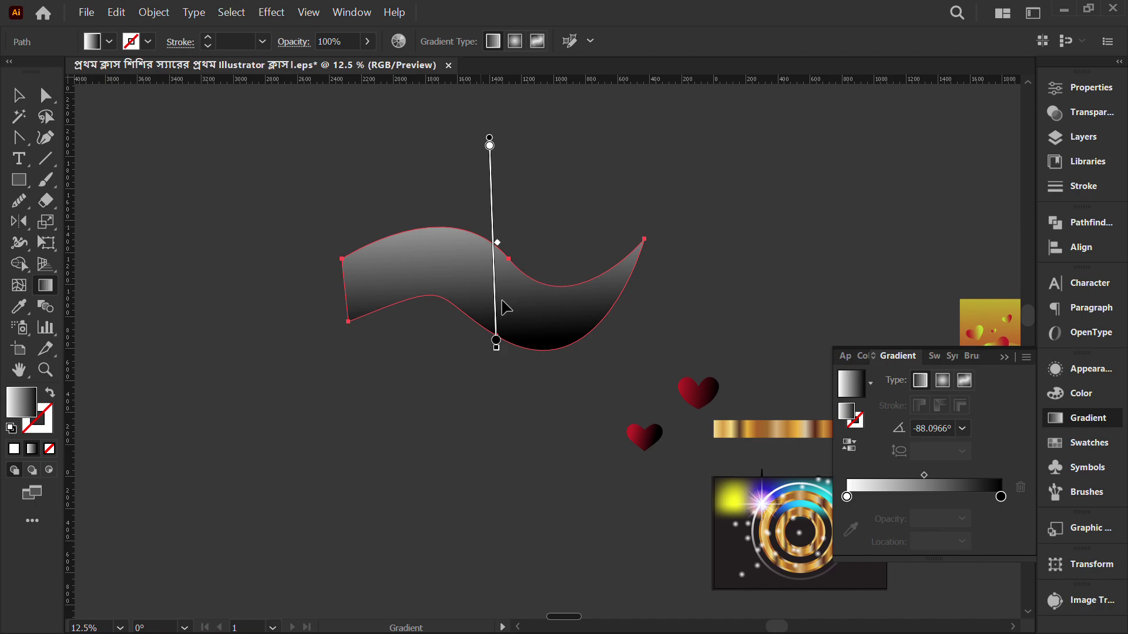
Step: Add a middle colour stop at about 47% to the ribbon's gradient and remove an extra stop added at about 57%
click(918, 496)
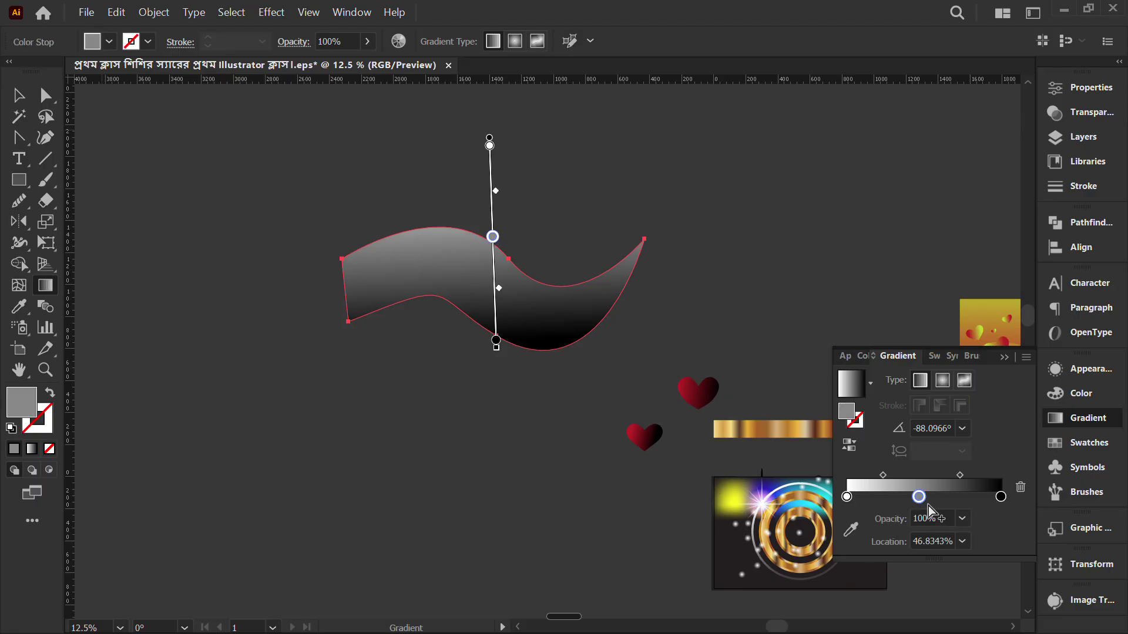
click(934, 497)
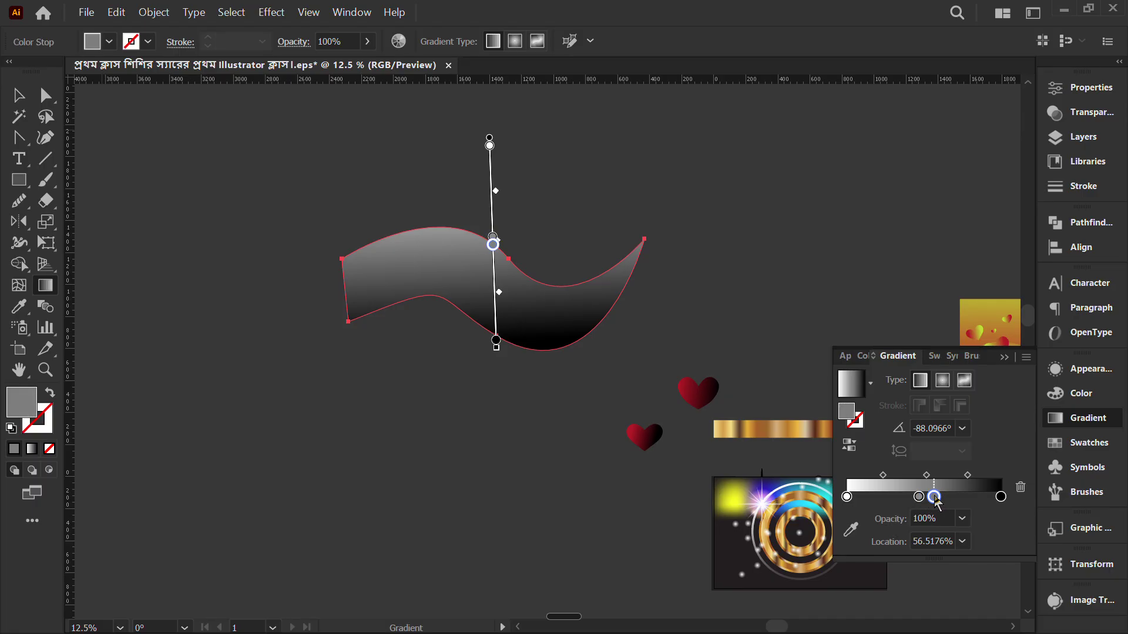
drag(935, 500, 957, 609)
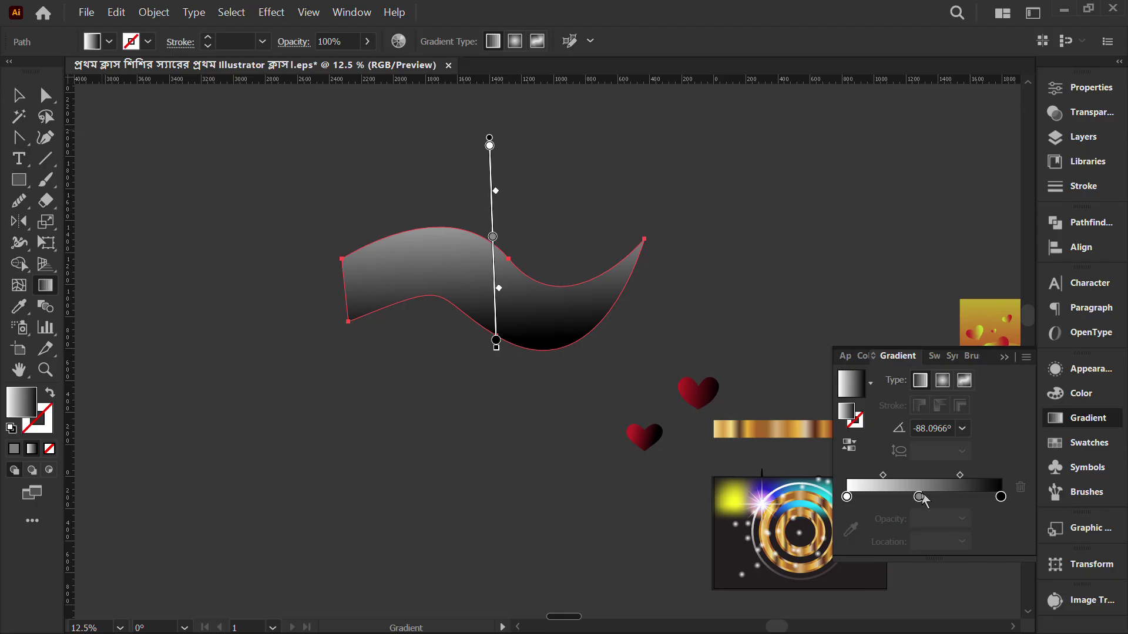
Step: Recolour the ribbon gradient's middle stop to magenta and set its location to 50%
double_click(919, 497)
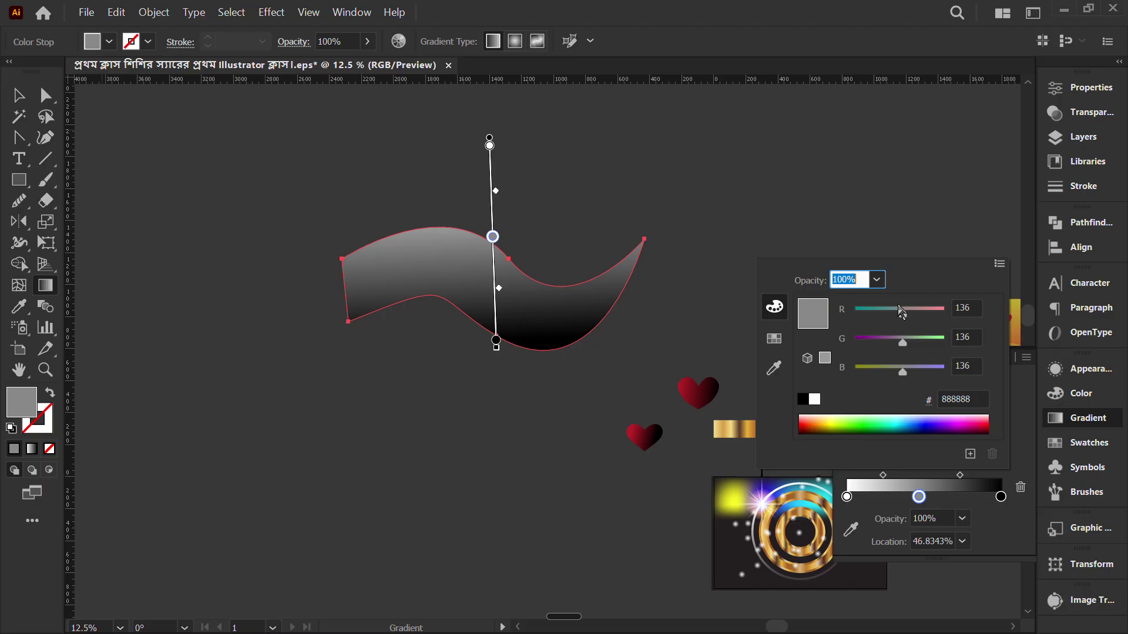
drag(906, 313, 868, 352)
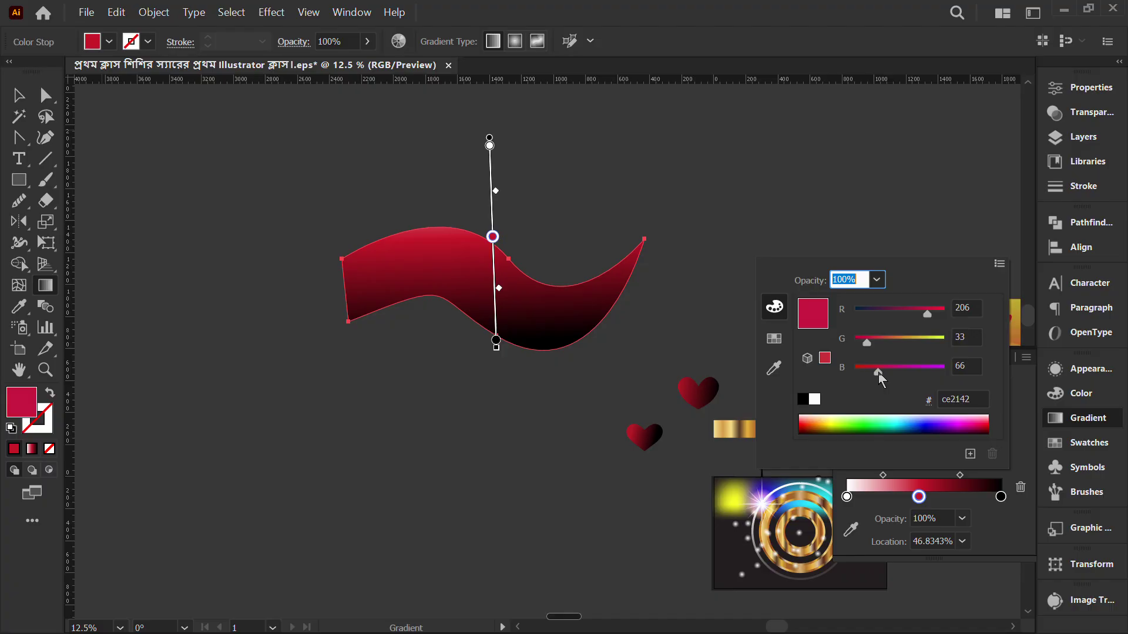
drag(884, 366, 918, 368)
click(964, 542)
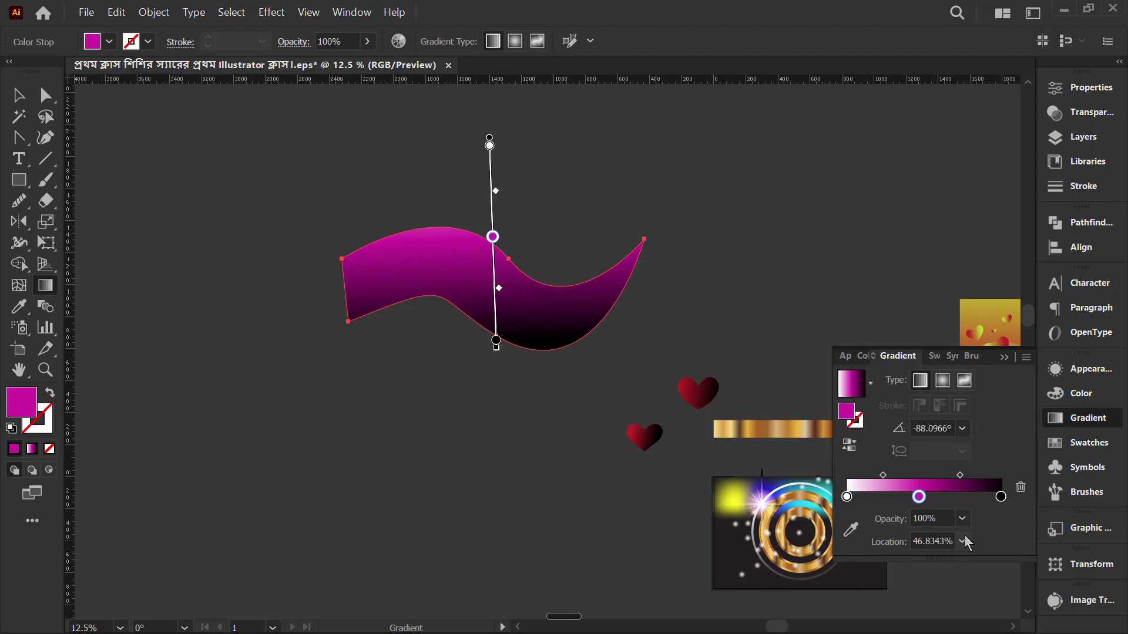
click(963, 541)
click(990, 429)
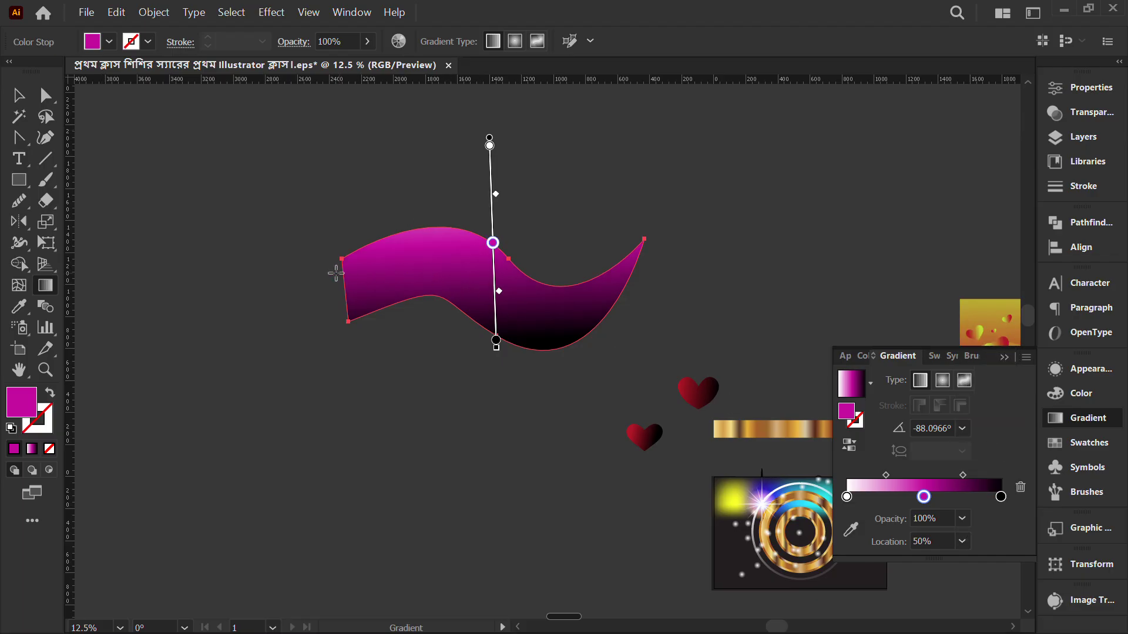
Step: Redirect the ribbon's gradient to run from its blunt end to its pointed end at about -5°, and deselect the shape
mouse_move(336, 274)
mouse_down()
mouse_move(669, 259)
mouse_move(659, 264)
mouse_move(663, 247)
mouse_move(646, 246)
mouse_move(642, 299)
mouse_up()
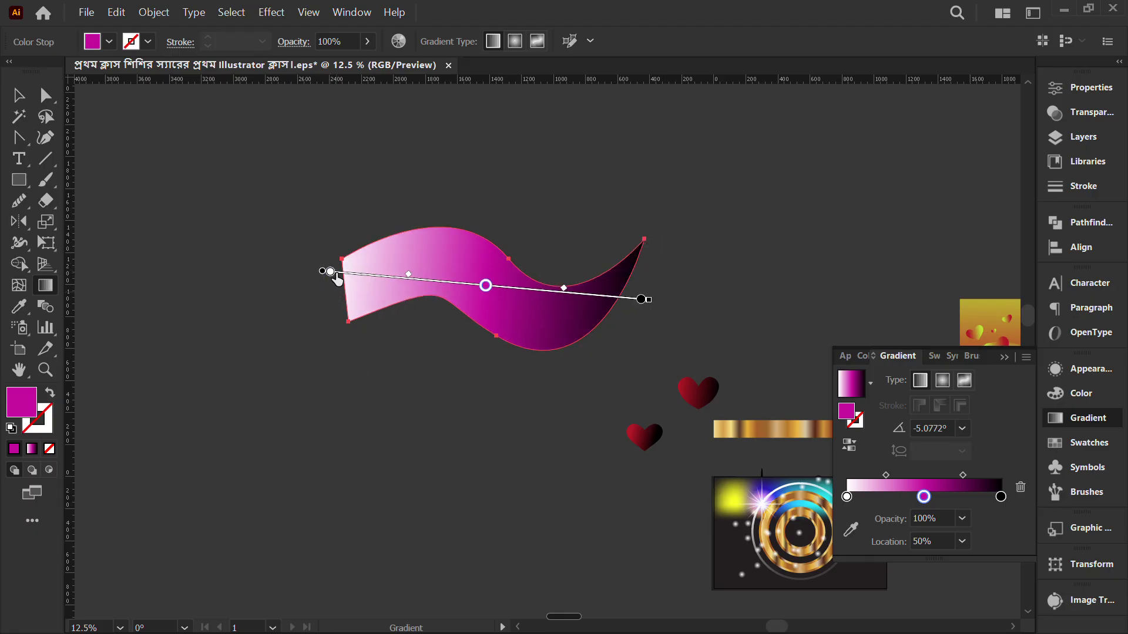
click(18, 96)
click(188, 166)
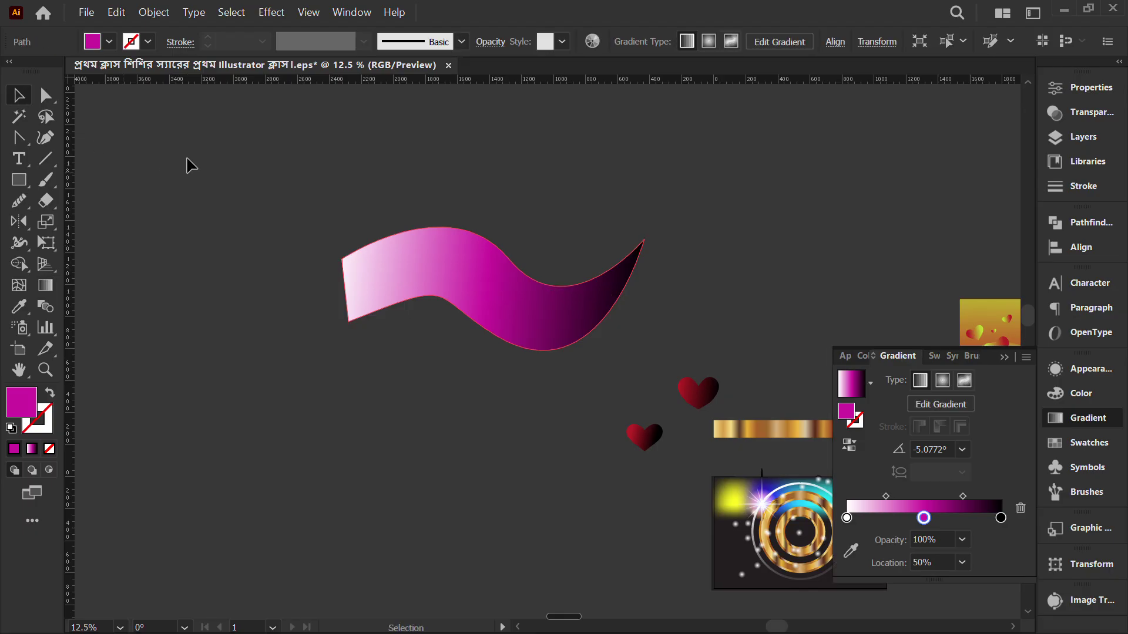
Step: Examine the gold ring artwork, the gold gradient strip, the hearts and the ribbon on the canvas
scroll(559, 320, down, 2)
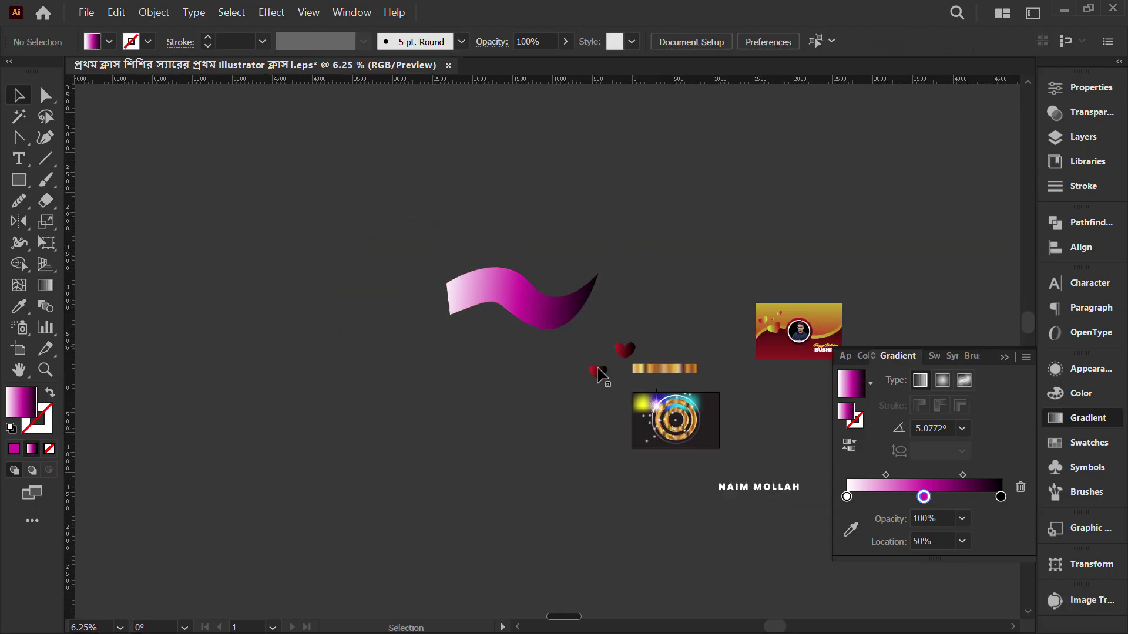
scroll(646, 351, up, 2)
scroll(676, 387, down, 1)
drag(688, 437, 393, 309)
scroll(396, 312, up, 2)
scroll(395, 310, up, 2)
scroll(396, 310, down, 3)
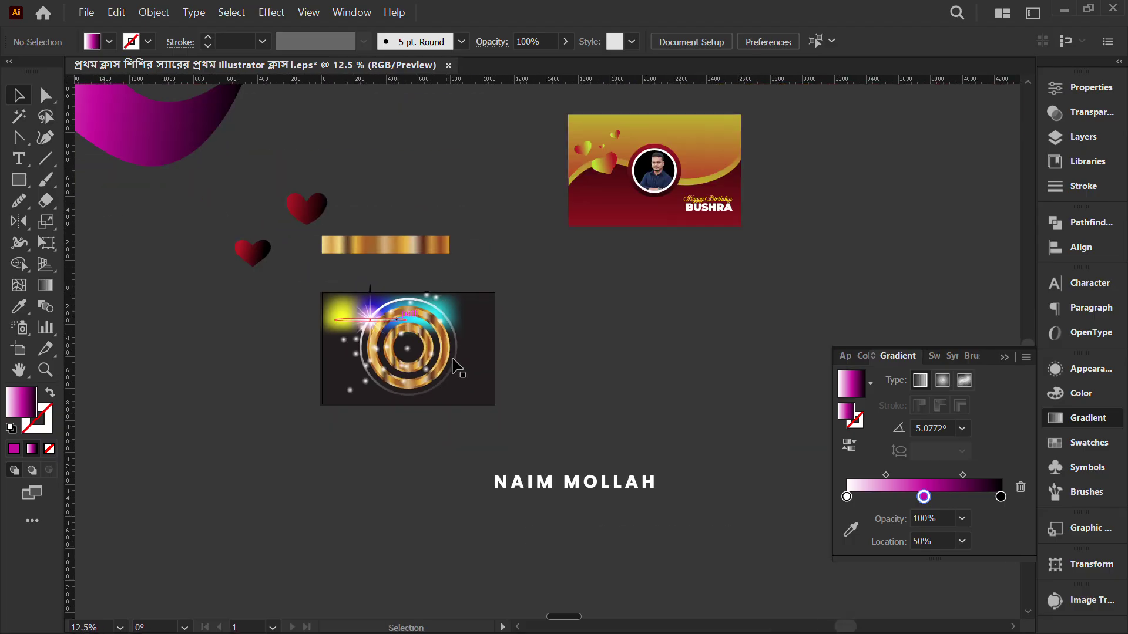
scroll(376, 311, up, 3)
scroll(350, 312, up, 3)
scroll(353, 318, down, 4)
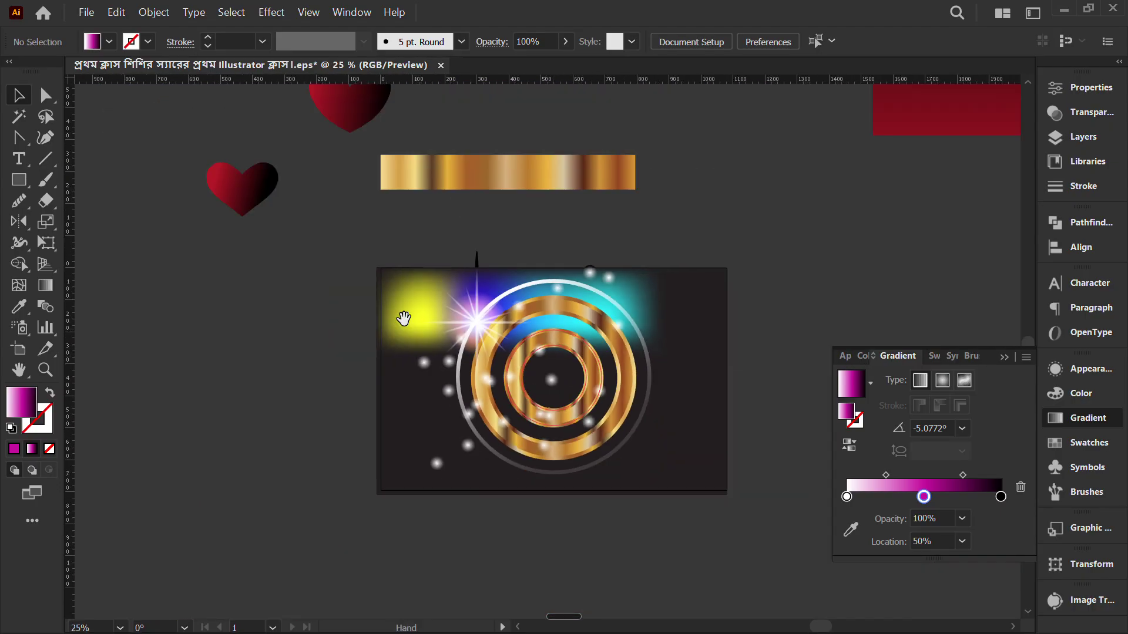
drag(341, 223, 564, 380)
drag(492, 224, 539, 417)
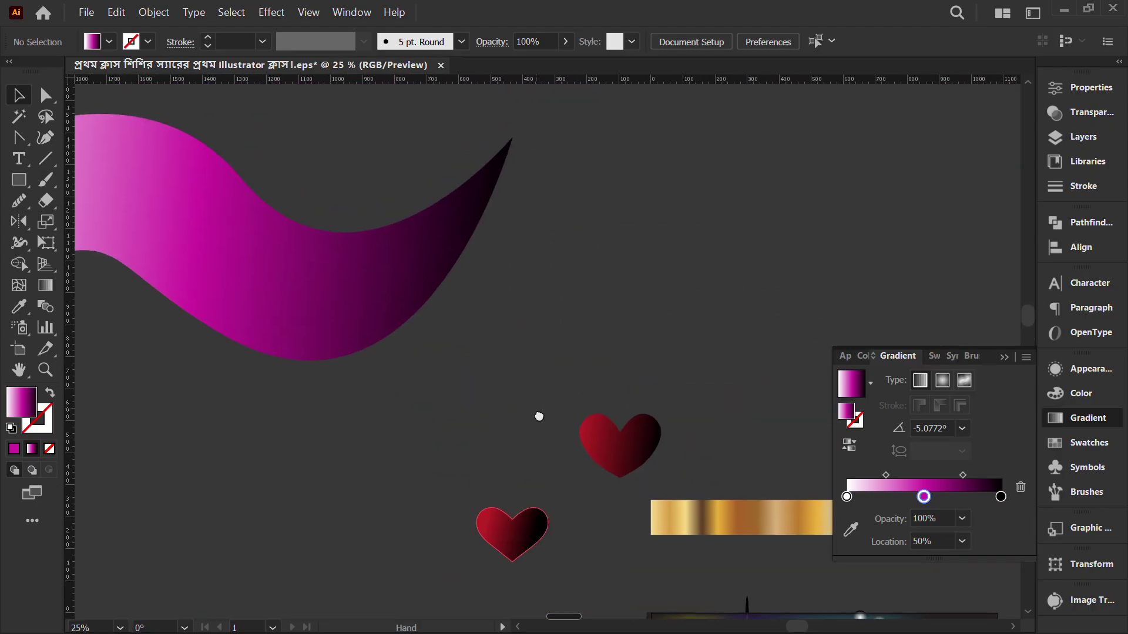
drag(536, 242, 445, 377)
Step: Draw a wide rectangle in the empty area above the birthday banner
scroll(449, 345, down, 3)
drag(519, 321, 285, 363)
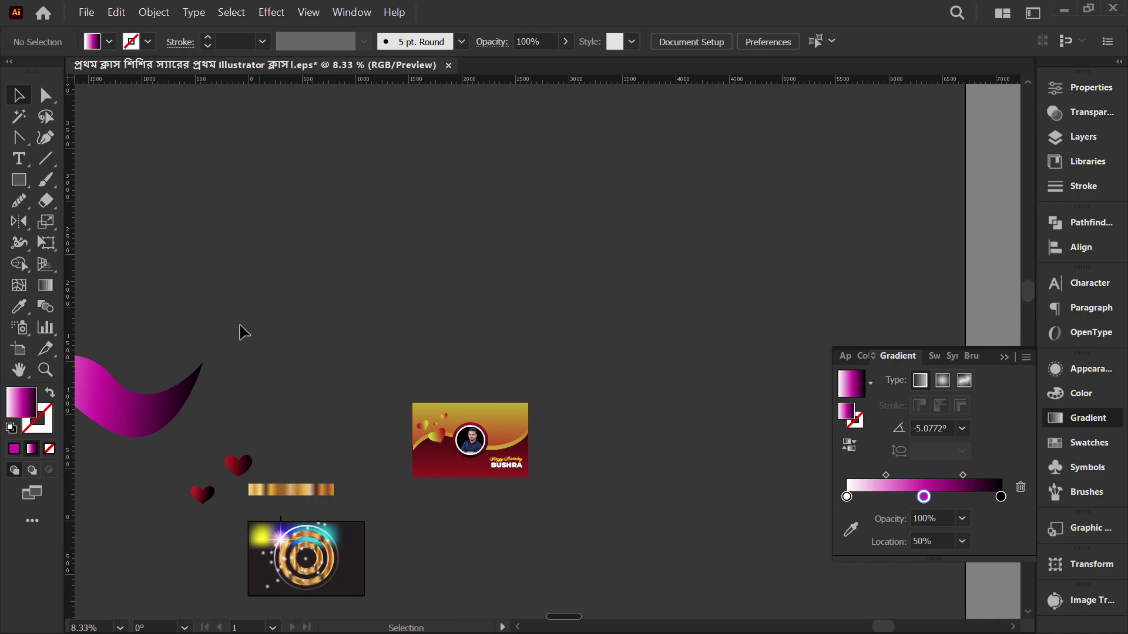
click(21, 179)
drag(318, 159, 687, 356)
Step: Give the rectangle the default white fill without a stroke, and change its fill to black
key(d)
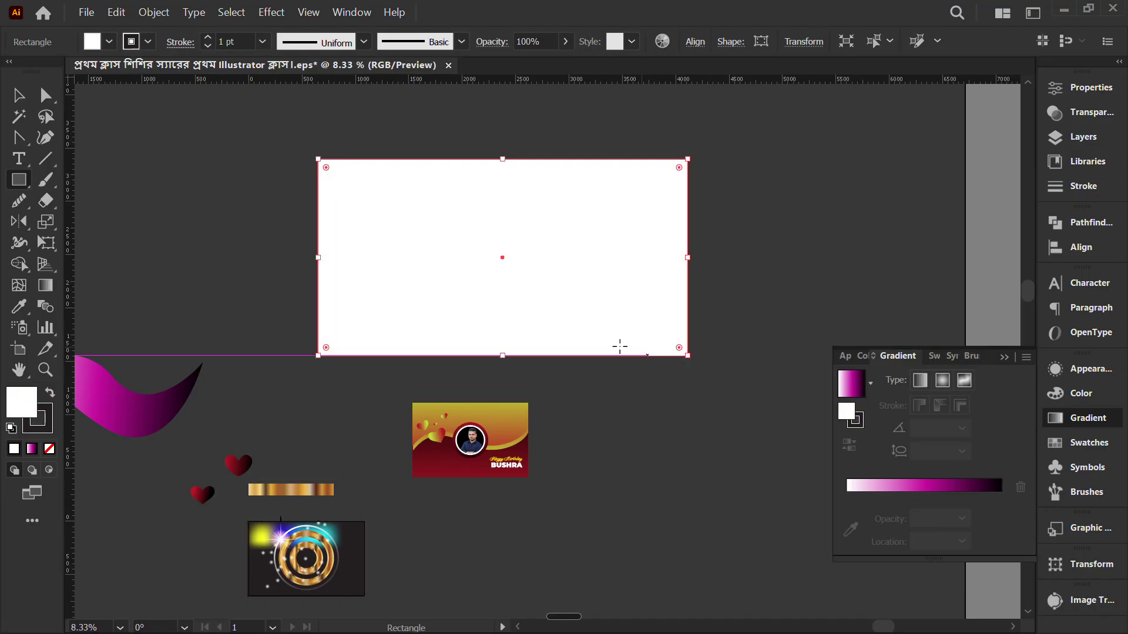
key(x)
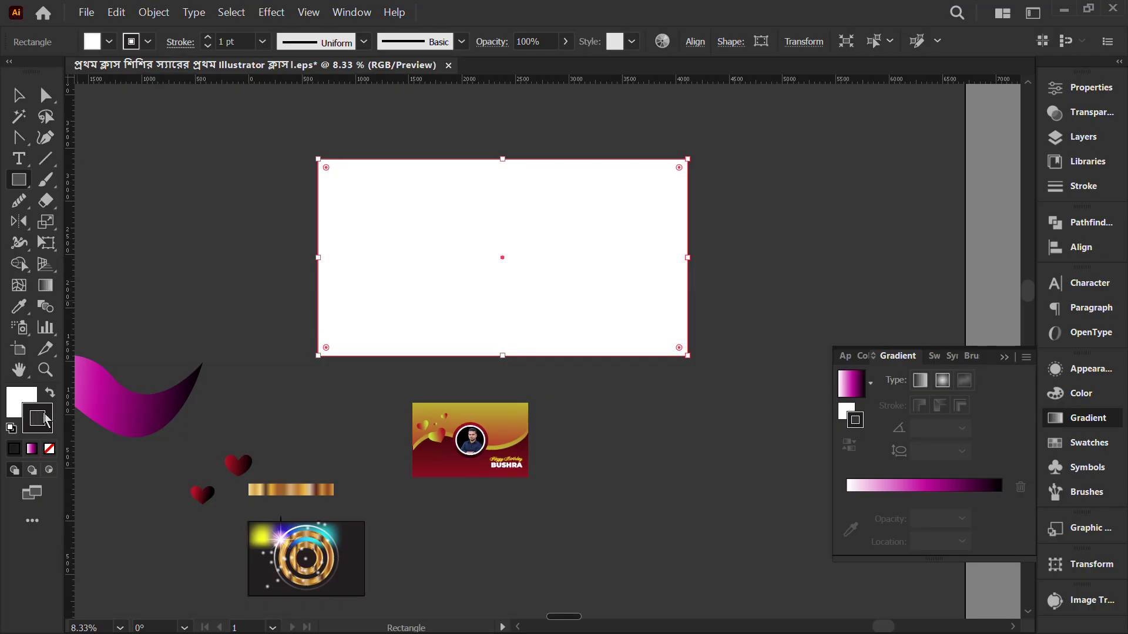
click(50, 449)
key(x)
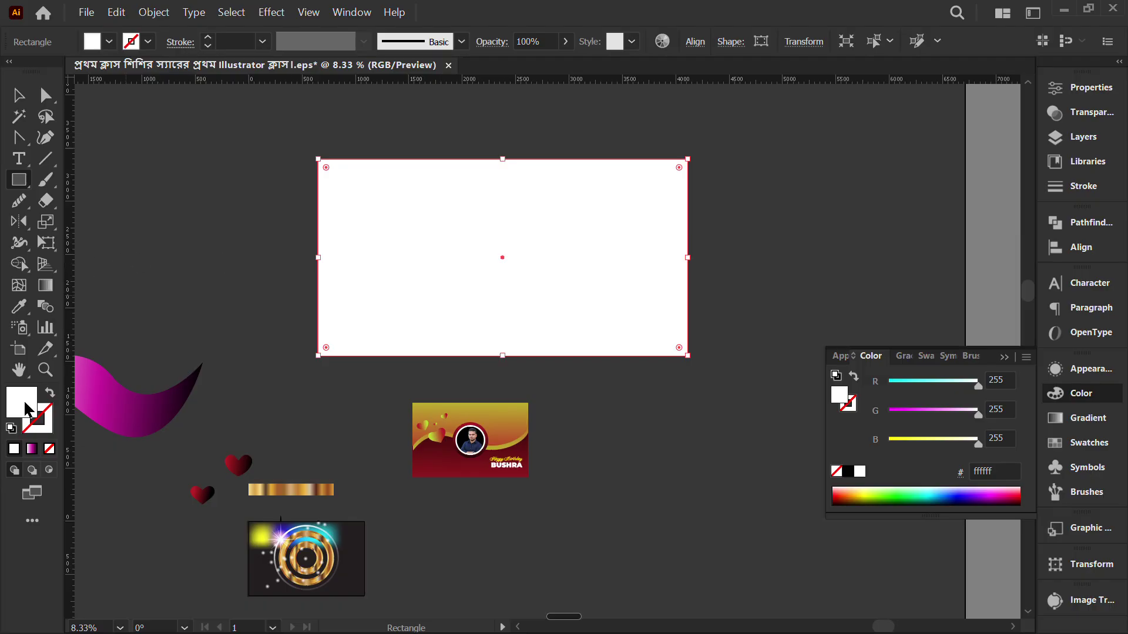
double_click(21, 401)
drag(182, 346, 7, 531)
click(441, 311)
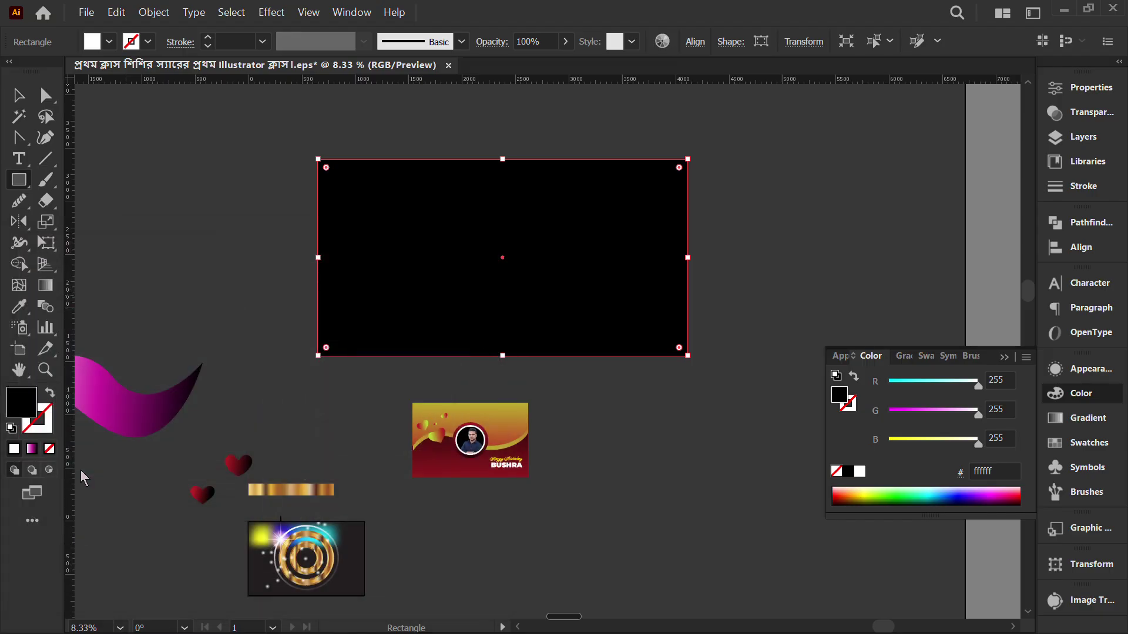
Step: Reset the rectangle to the default colours, swap them to get the dark #231f20 fill, and remove the stroke
key(d)
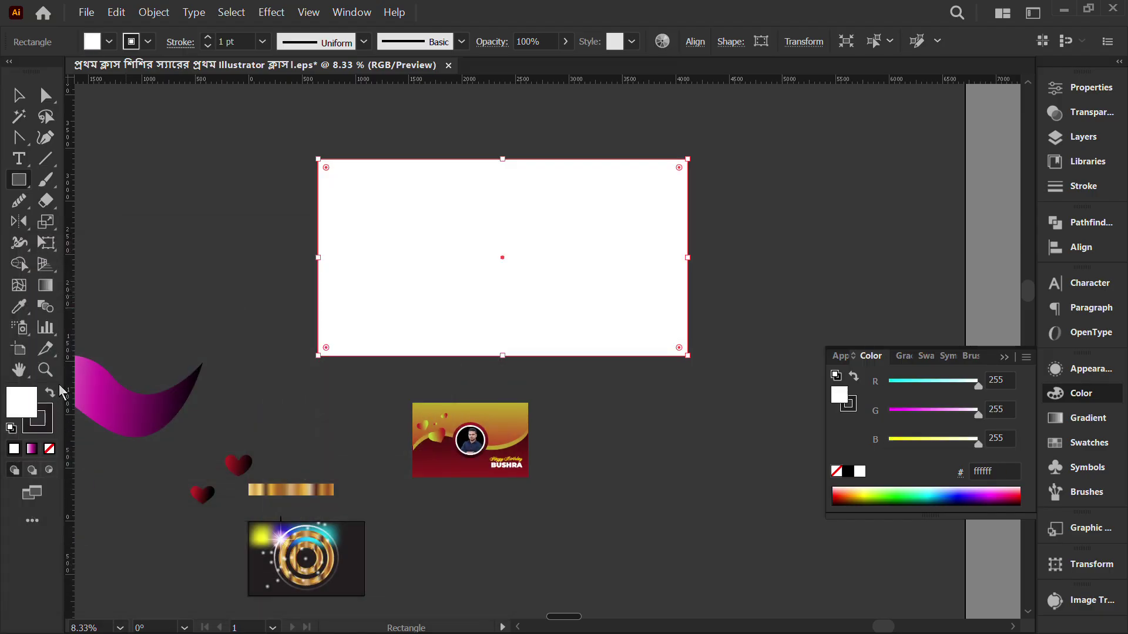
key(shift+x)
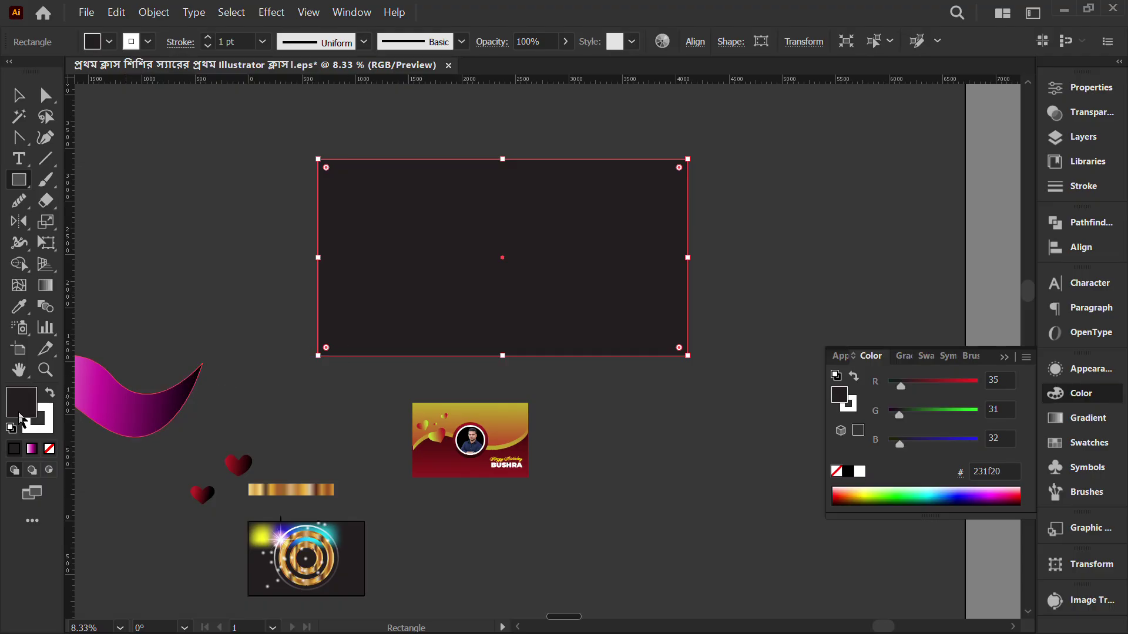
click(33, 424)
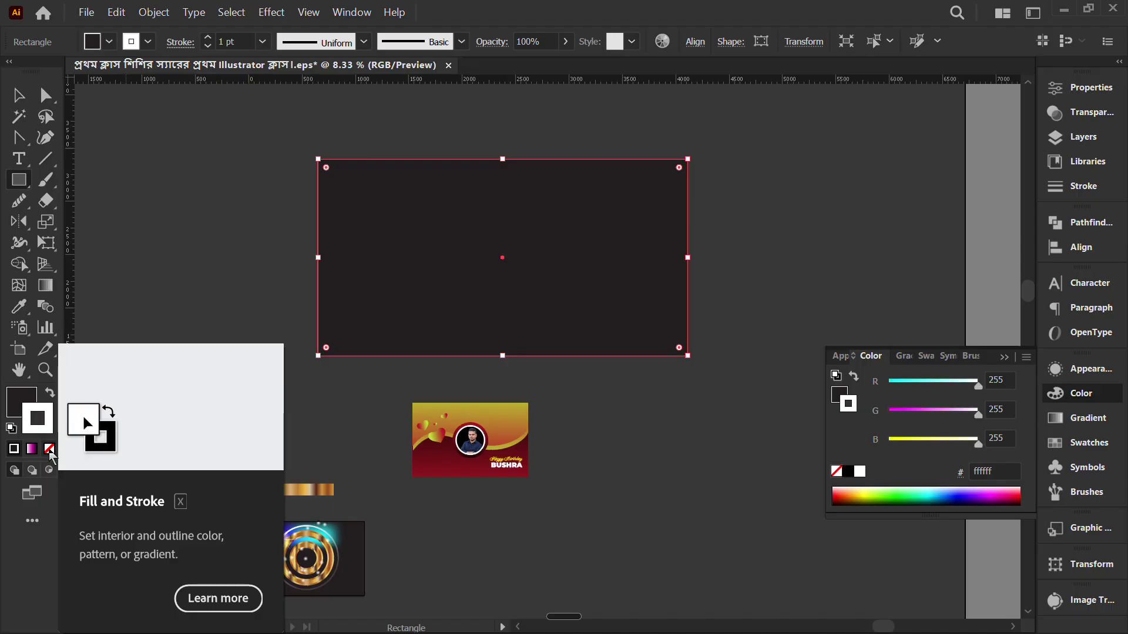
click(50, 449)
key(x)
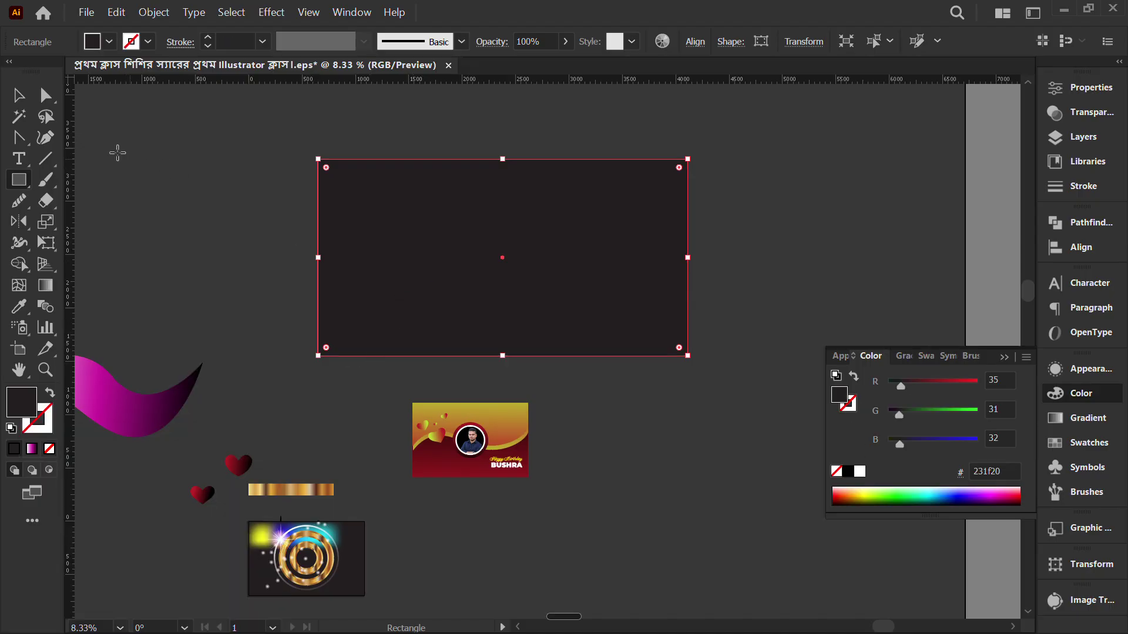
Step: Shrink the dark rectangle to about two thirds of its height and half its width, keeping its upper-left corner fixed
click(26, 102)
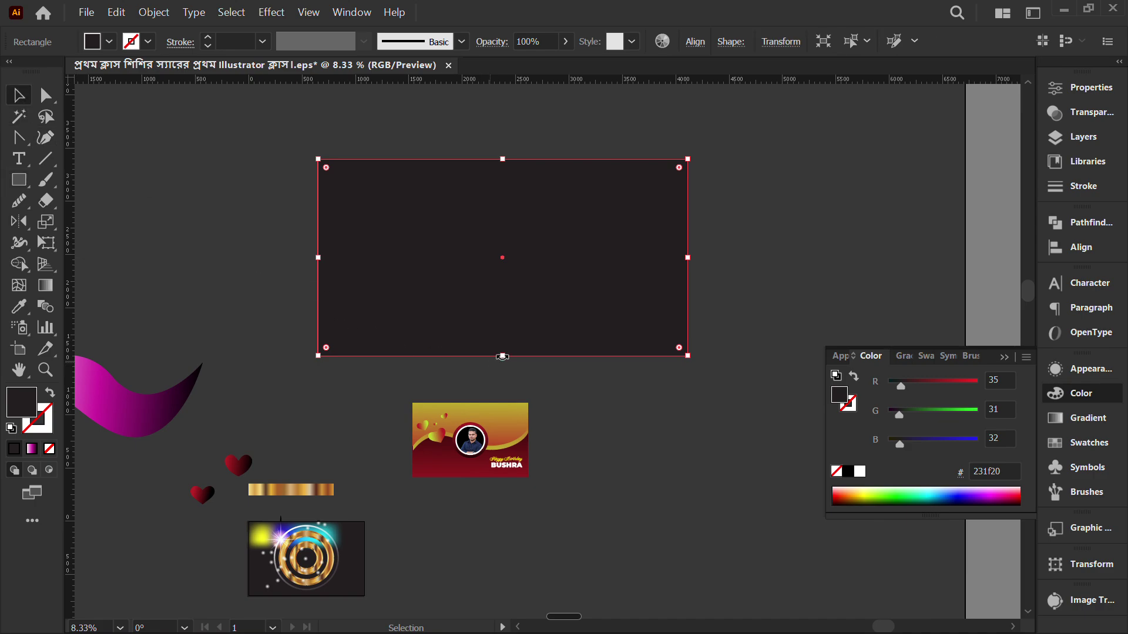
drag(502, 357, 485, 291)
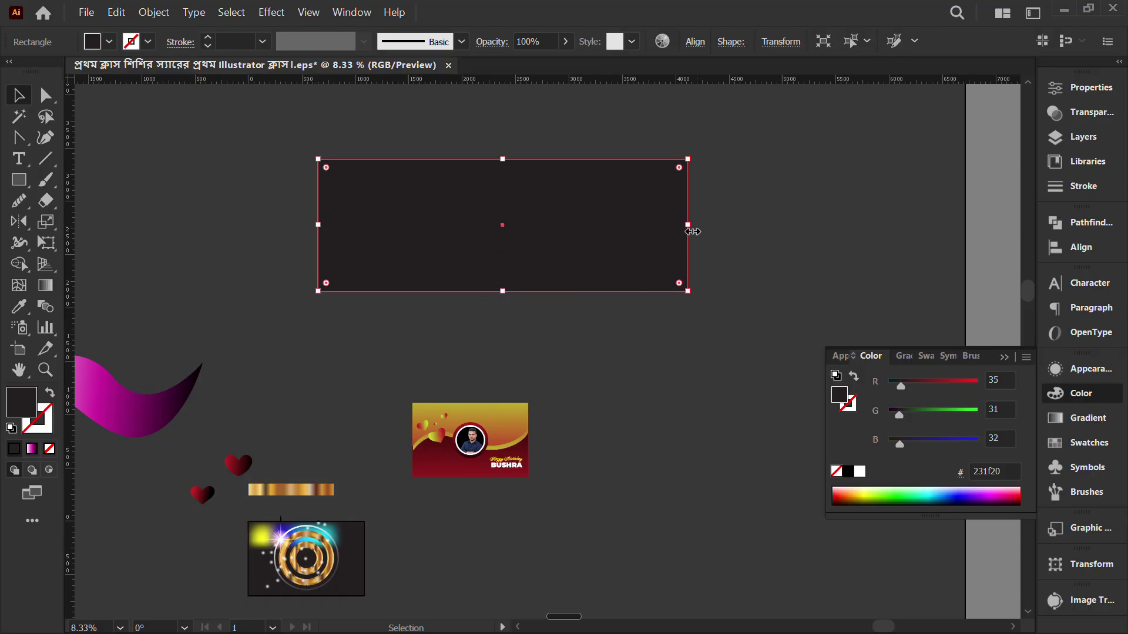
drag(690, 232, 496, 223)
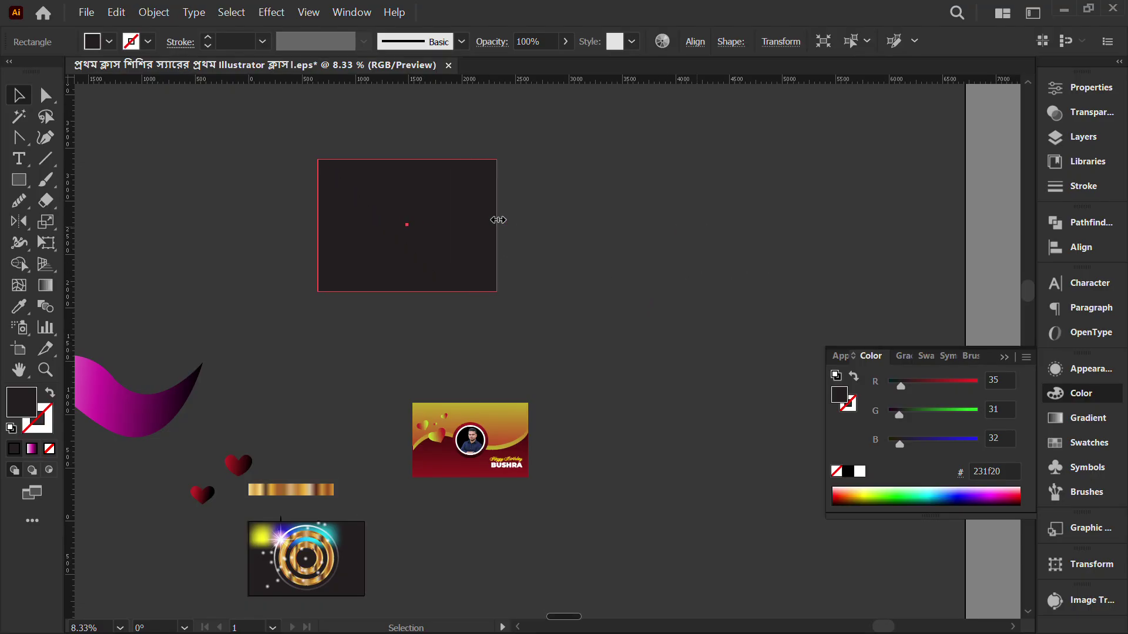
scroll(395, 218, up, 3)
scroll(395, 218, down, 1)
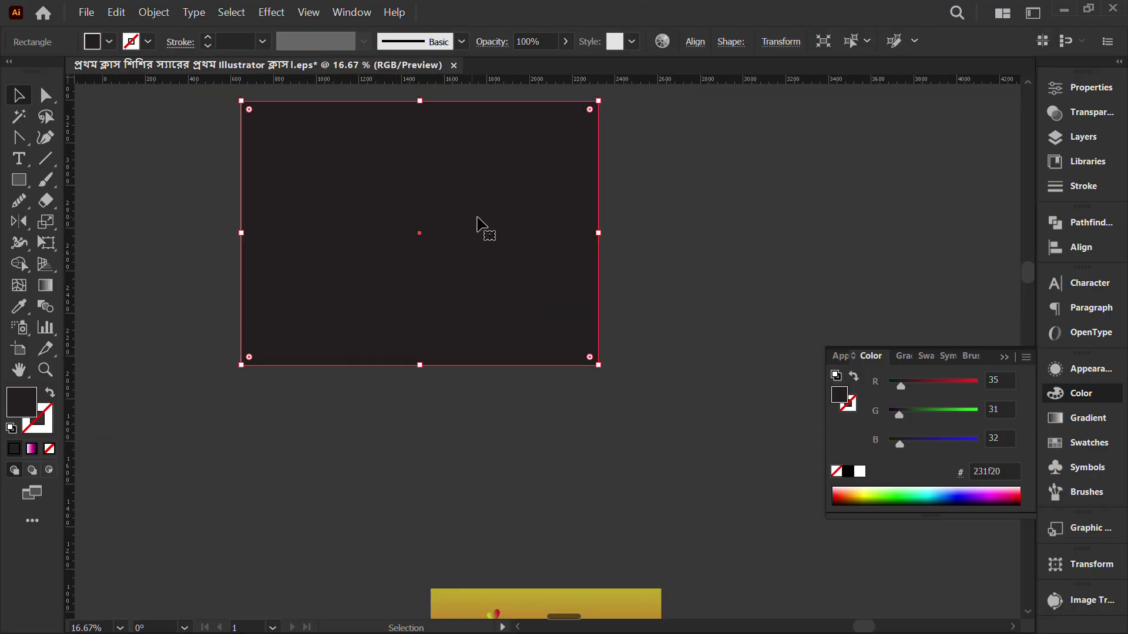
drag(533, 158, 515, 302)
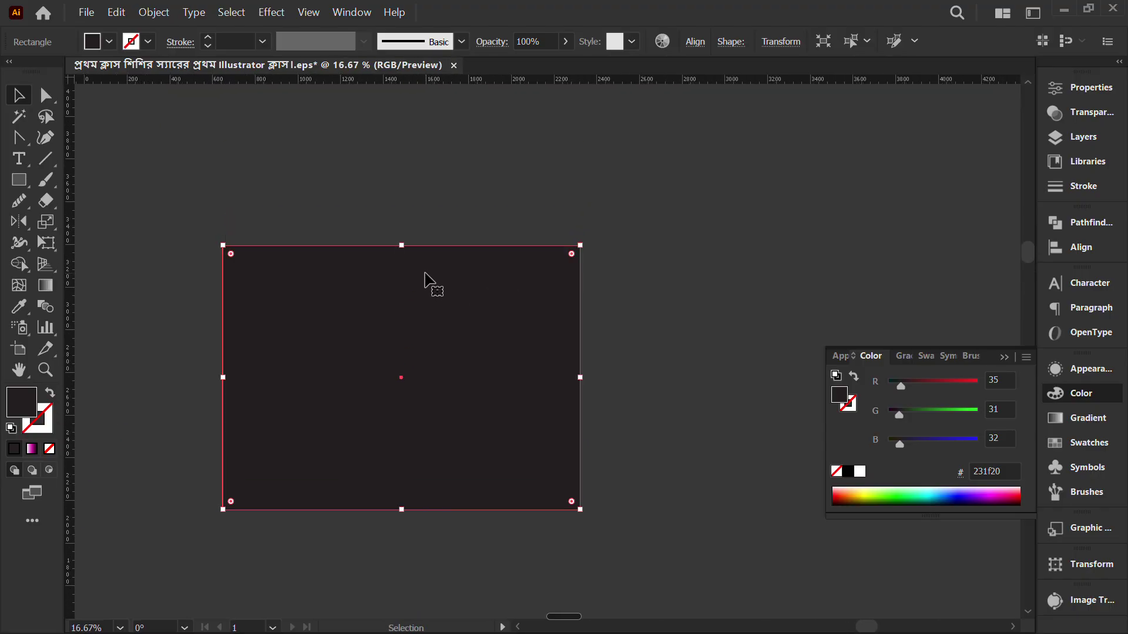
Step: Switch to Chrome and search Google Images for "gold" in a new tab
key(alt+Tab)
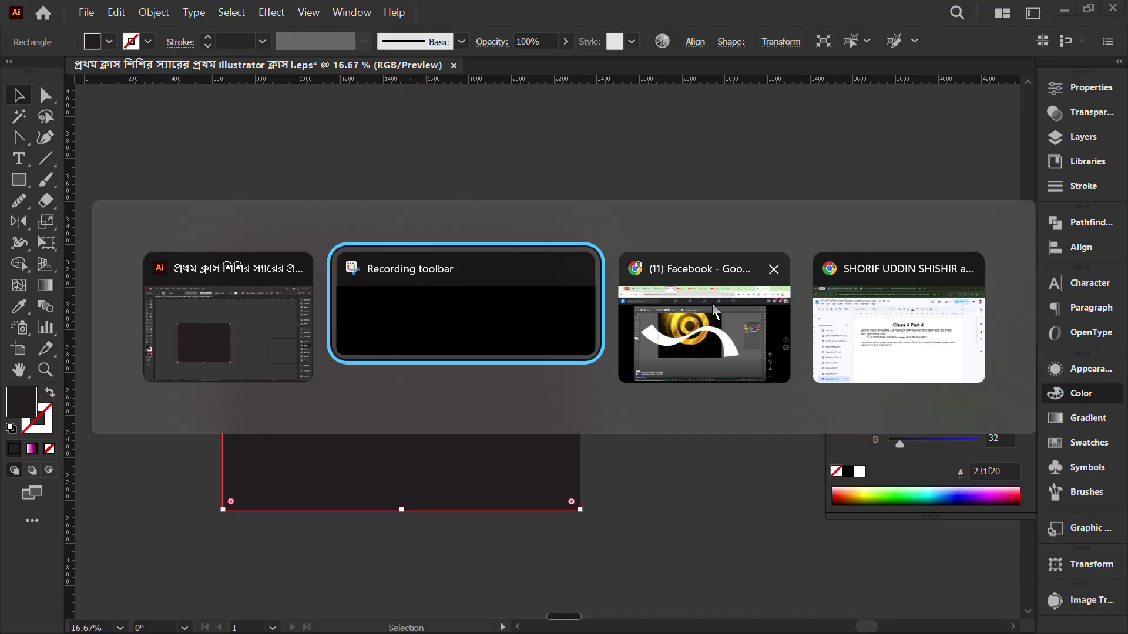
click(716, 329)
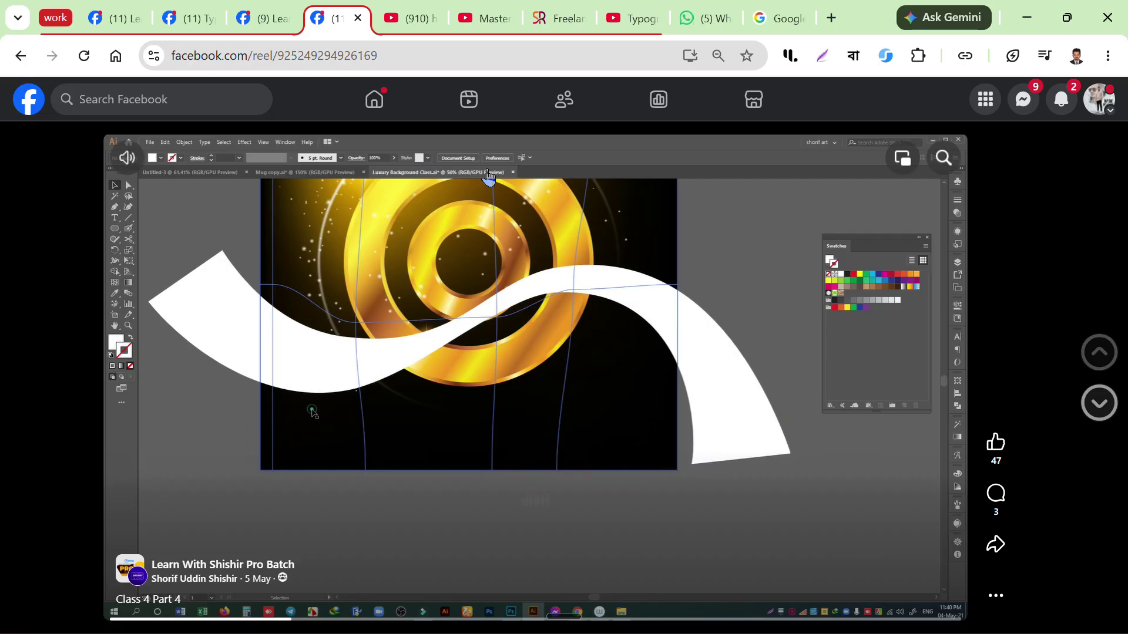
click(831, 18)
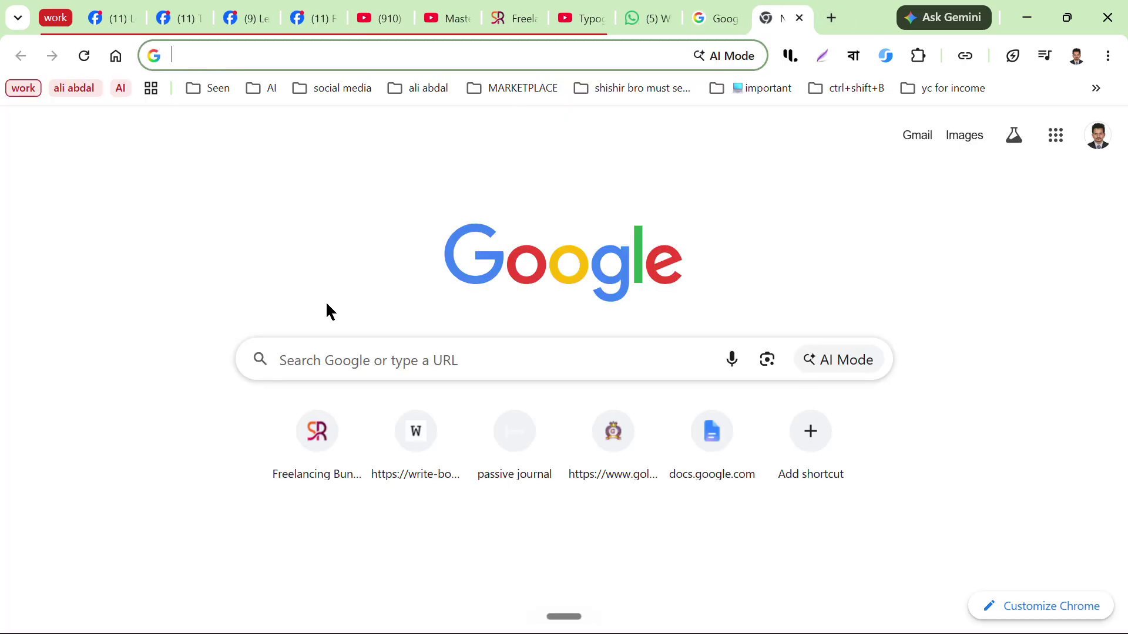
click(379, 346)
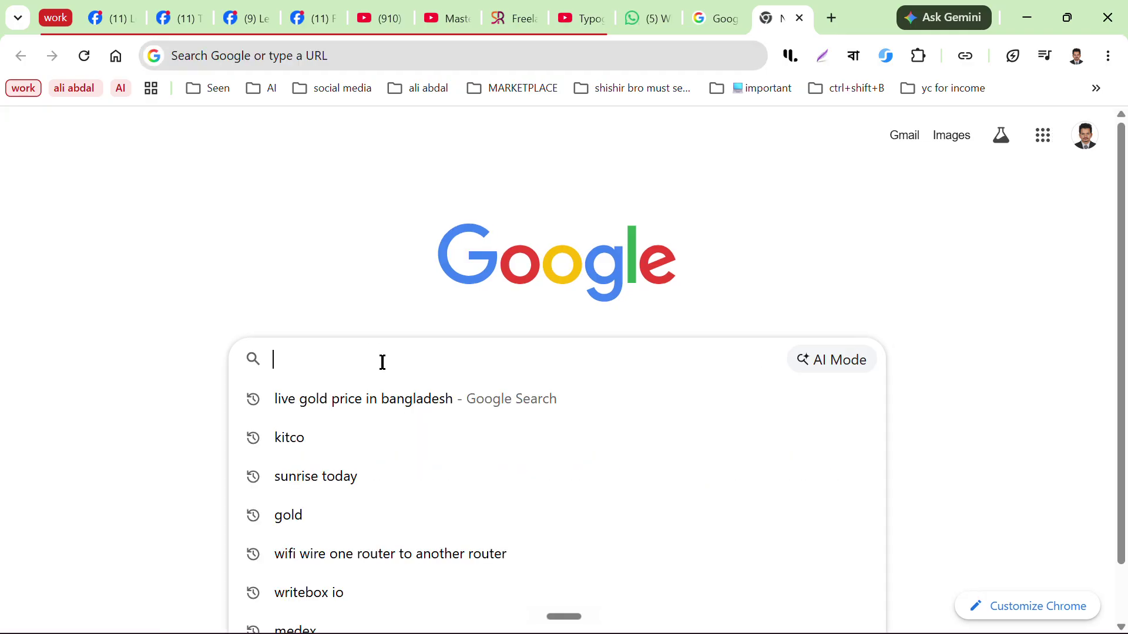
click(338, 518)
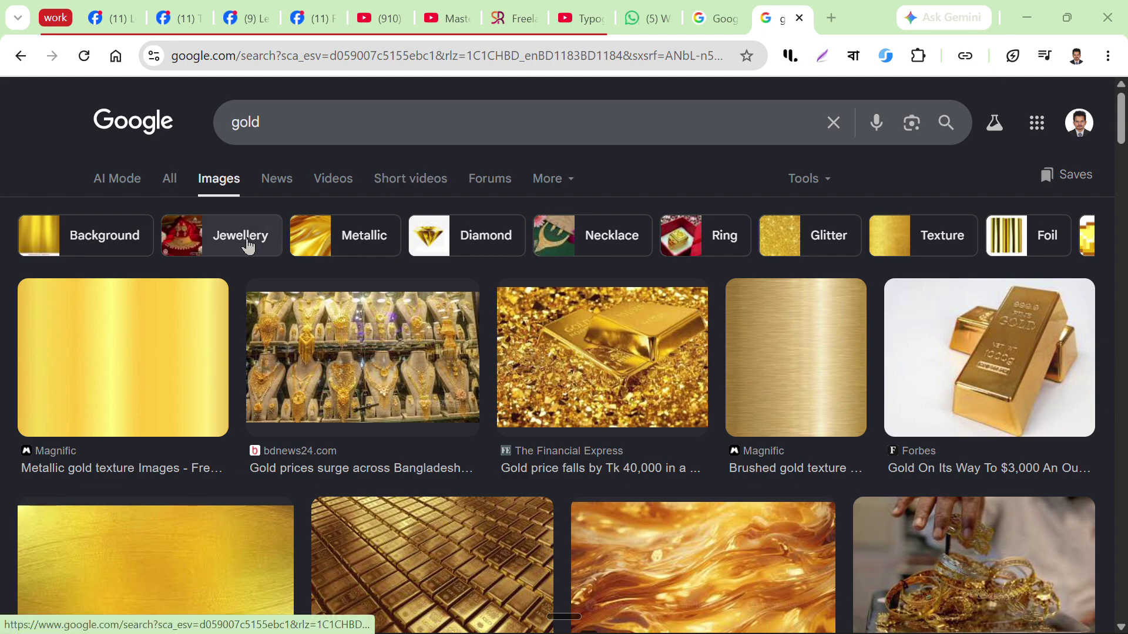
Step: Open the Metallic gold texture result from Magnific and copy its image
click(141, 369)
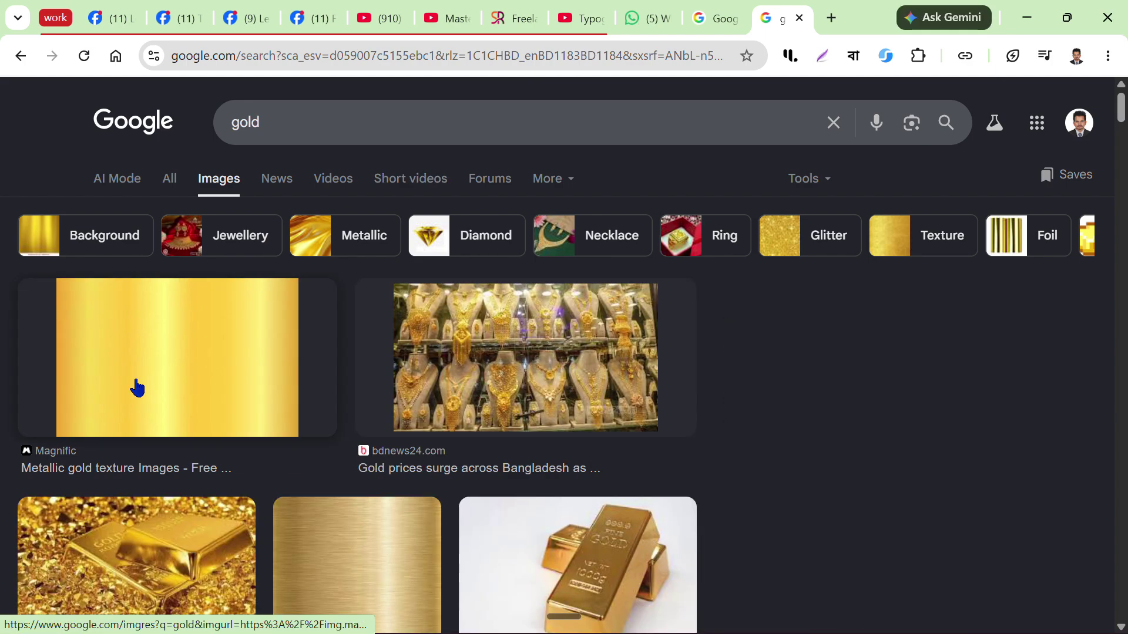
right_click(861, 388)
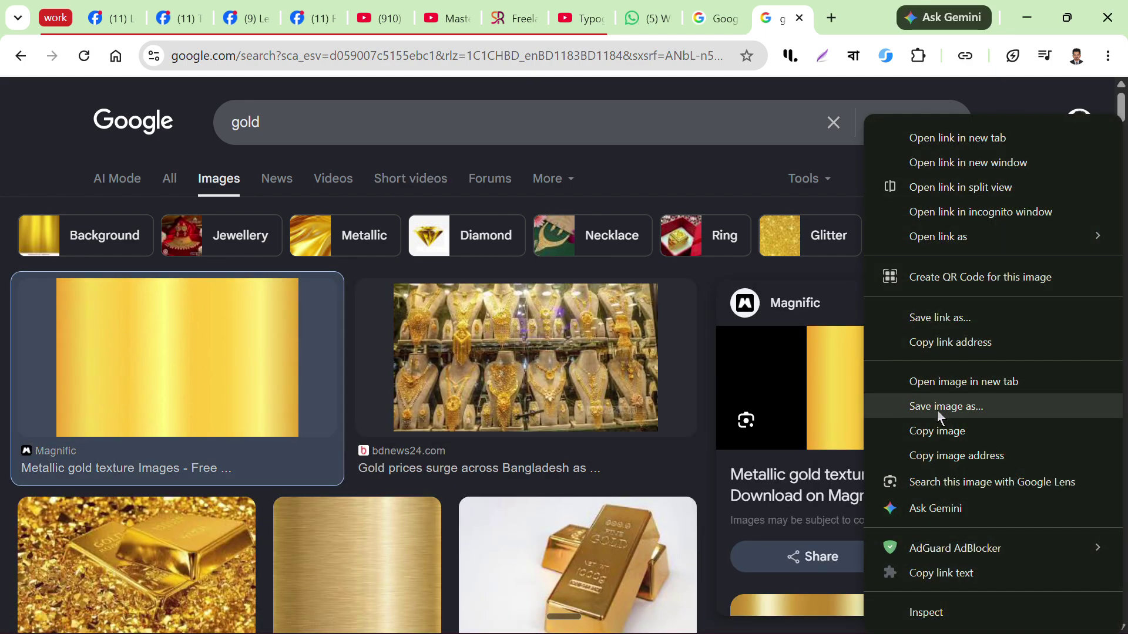
click(946, 436)
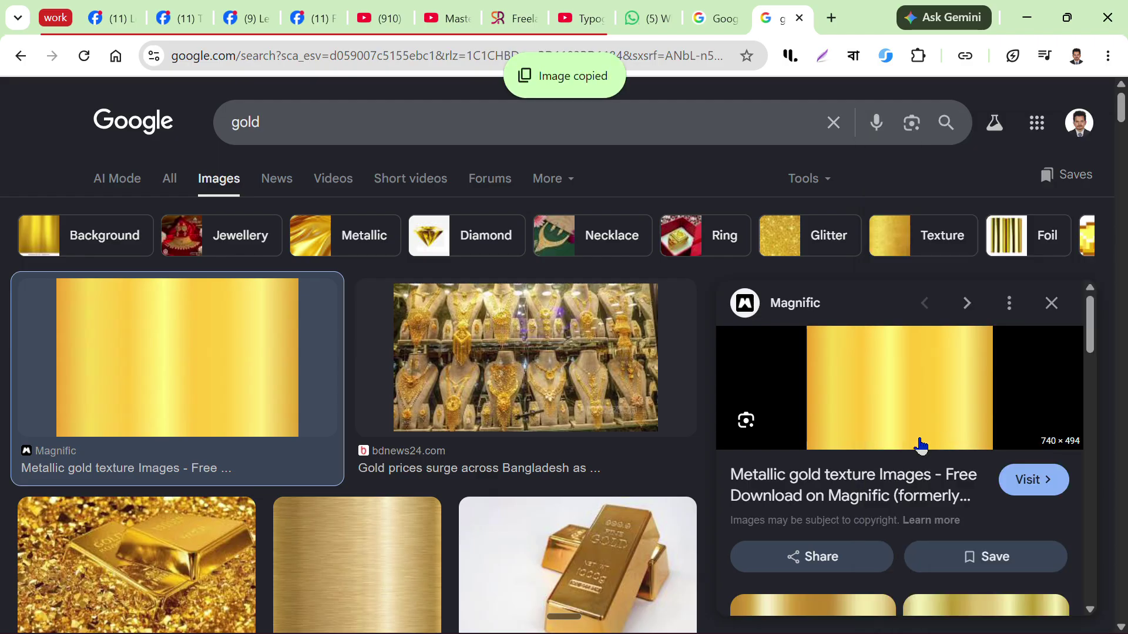
Step: Switch to Illustrator, paste the copied gold texture, and place it above the dark rectangle
key(alt+Tab)
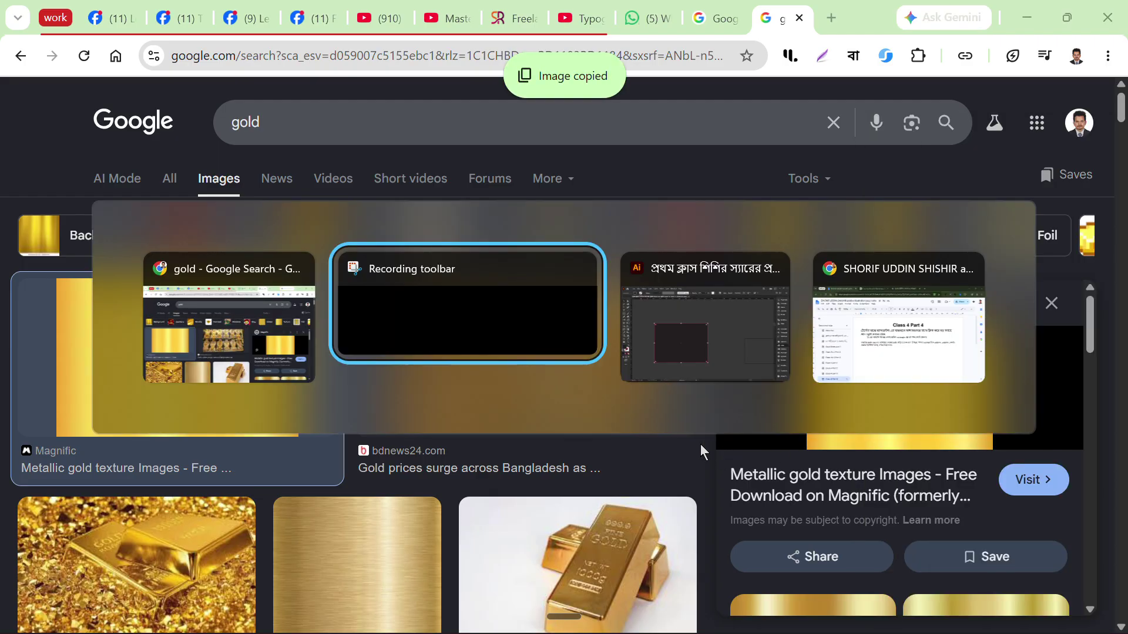
click(734, 351)
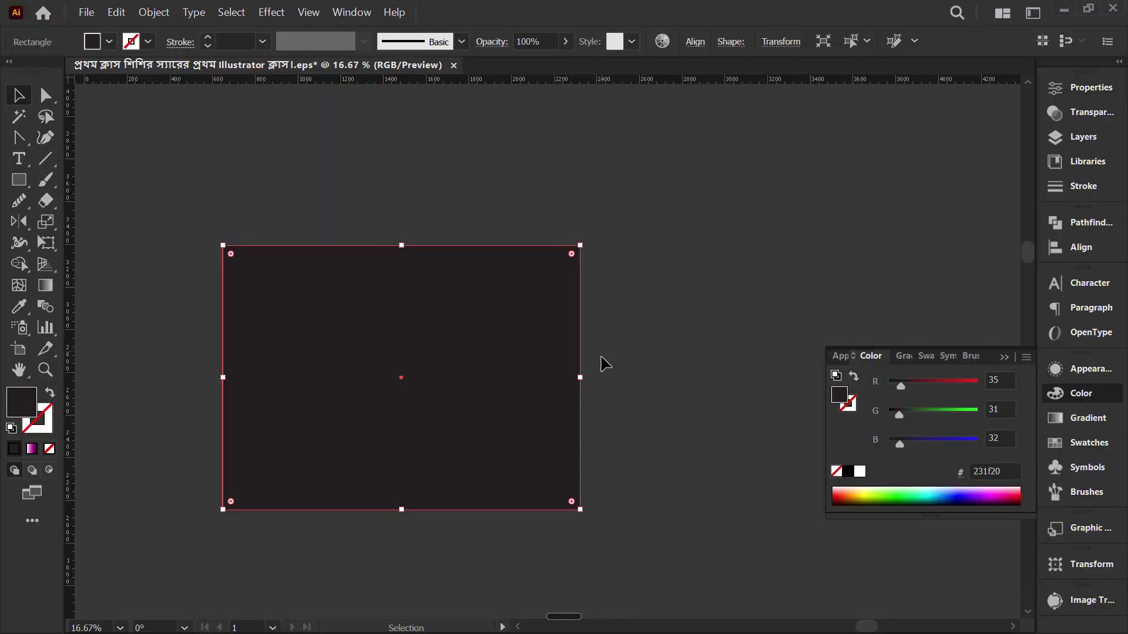
click(614, 283)
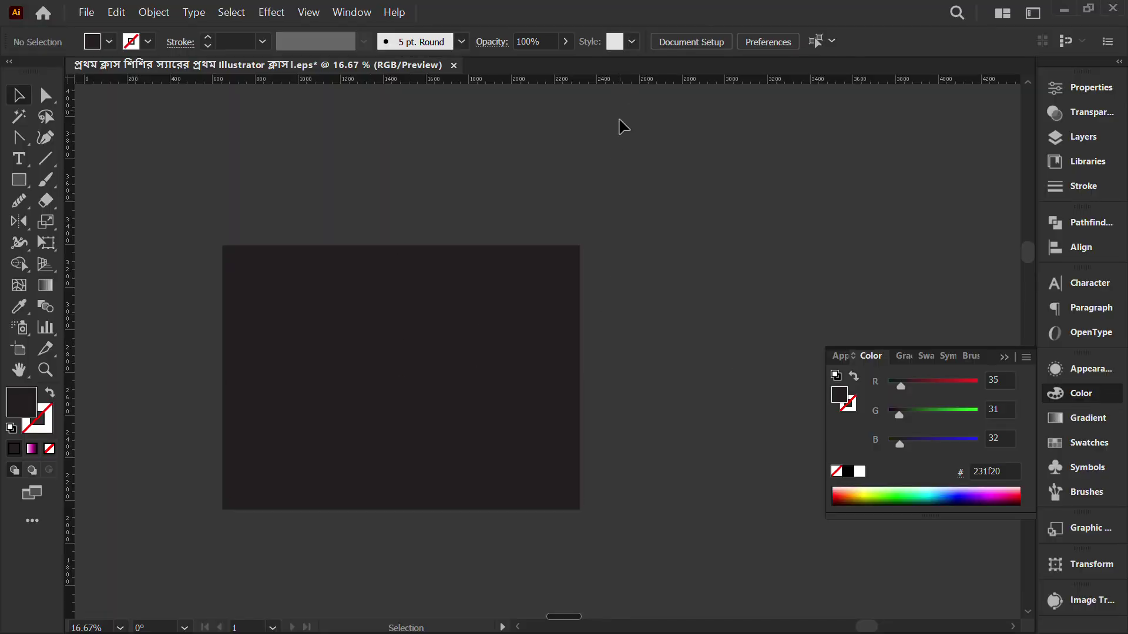
key(ctrl+v)
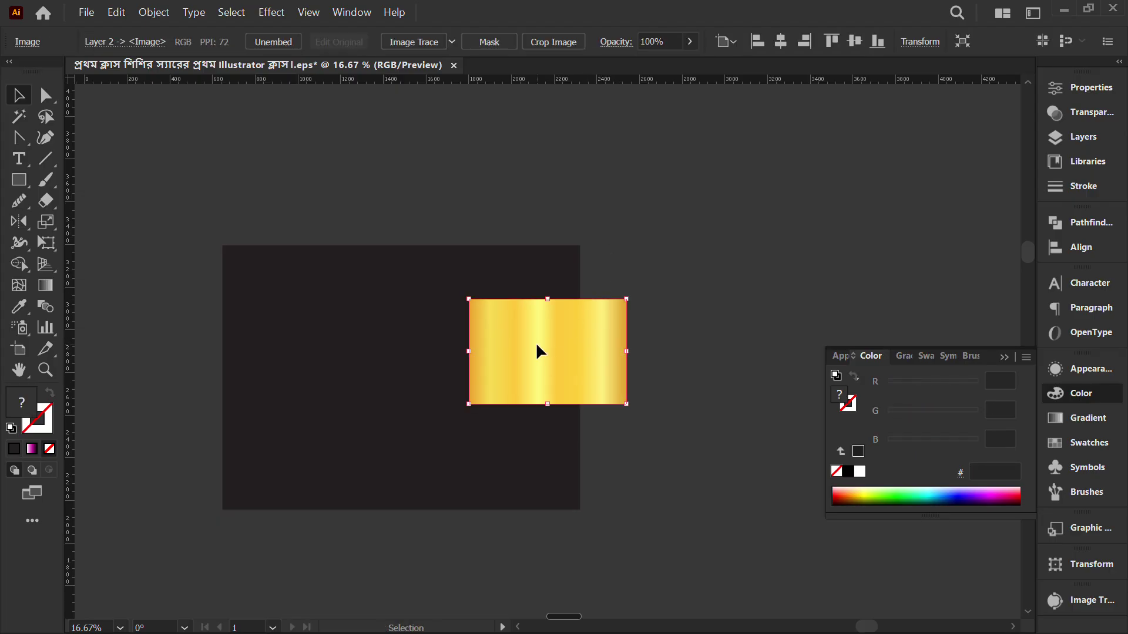
drag(535, 342, 406, 158)
scroll(390, 147, up, 2)
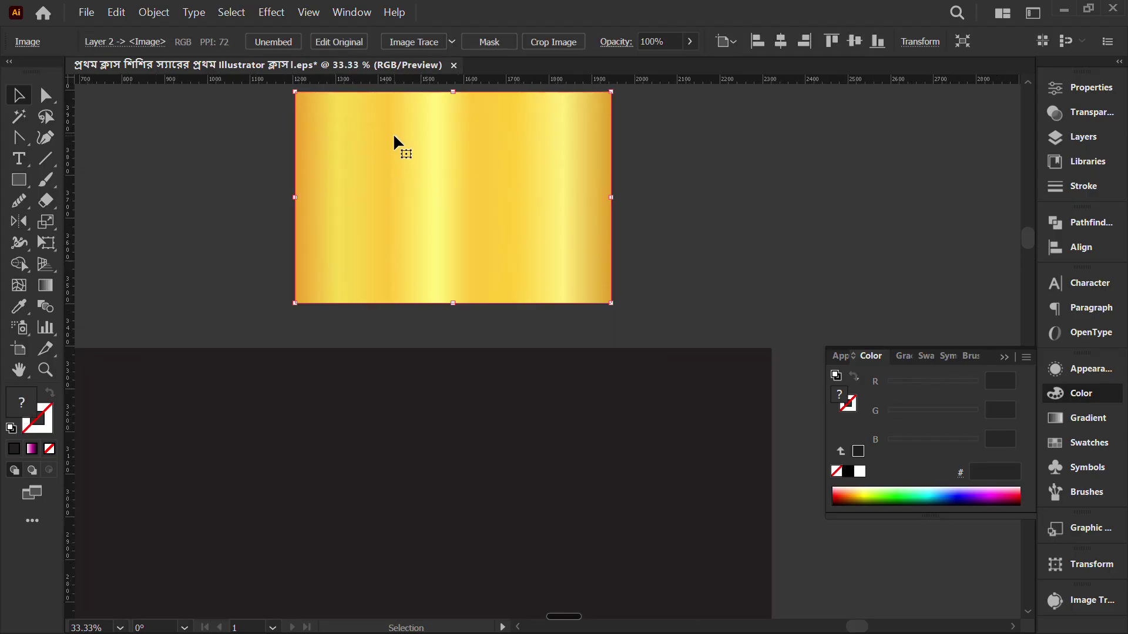
scroll(507, 212, up, 1)
scroll(499, 228, down, 1)
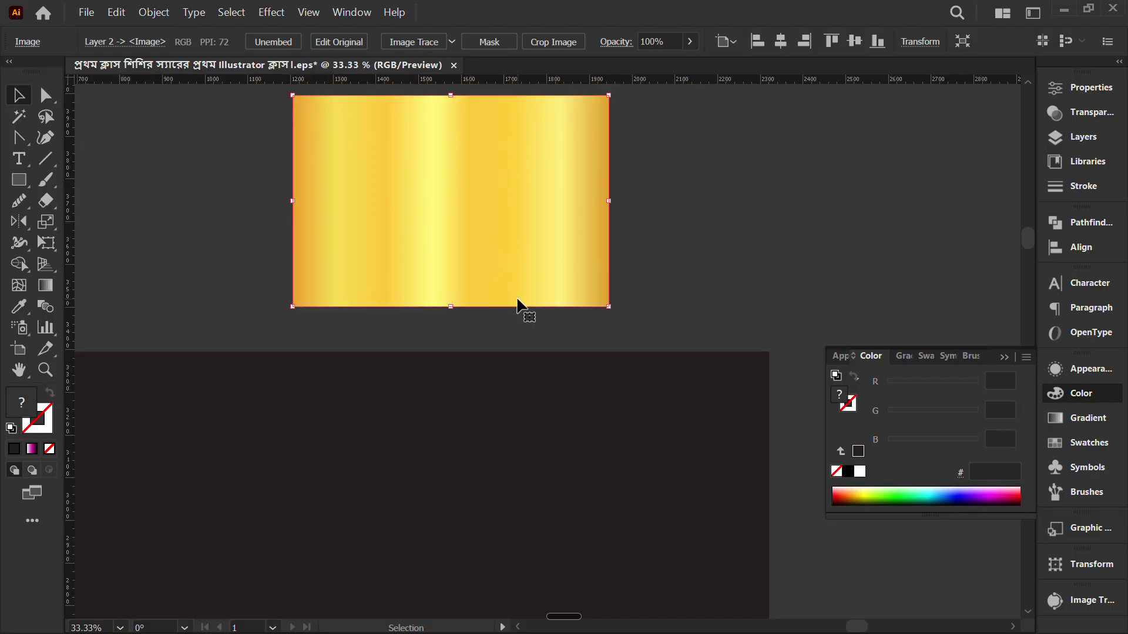
Step: Switch to Chrome, browse the gold image results, open the Trabert Goldsmiths picture of two gold bars, and copy its image
key(alt+Tab)
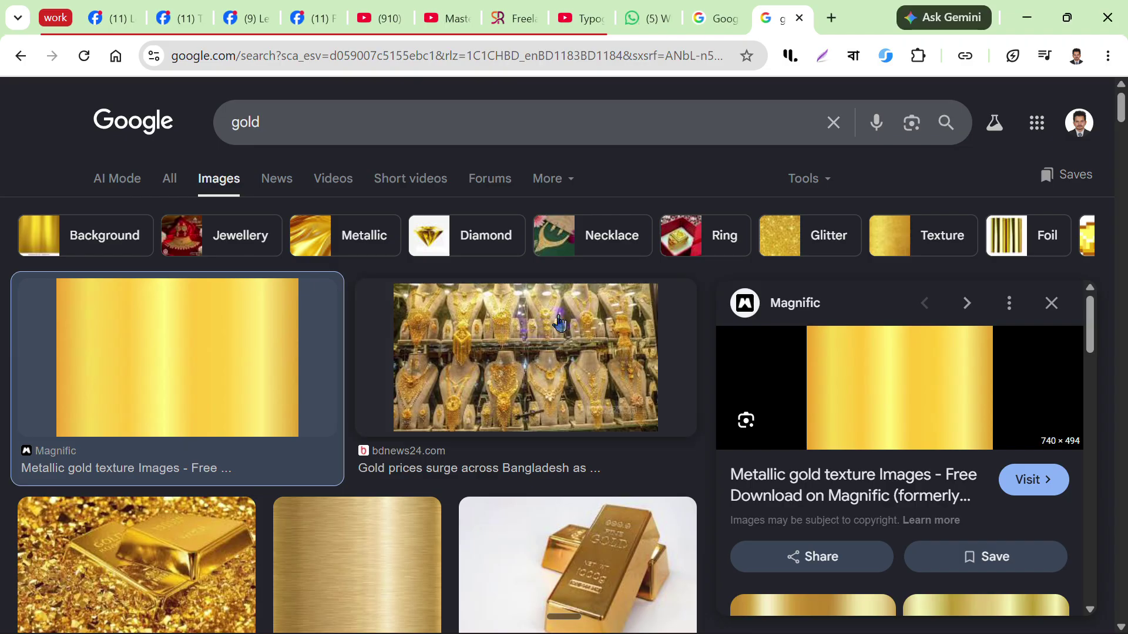
scroll(312, 428, down, 3)
scroll(617, 424, down, 3)
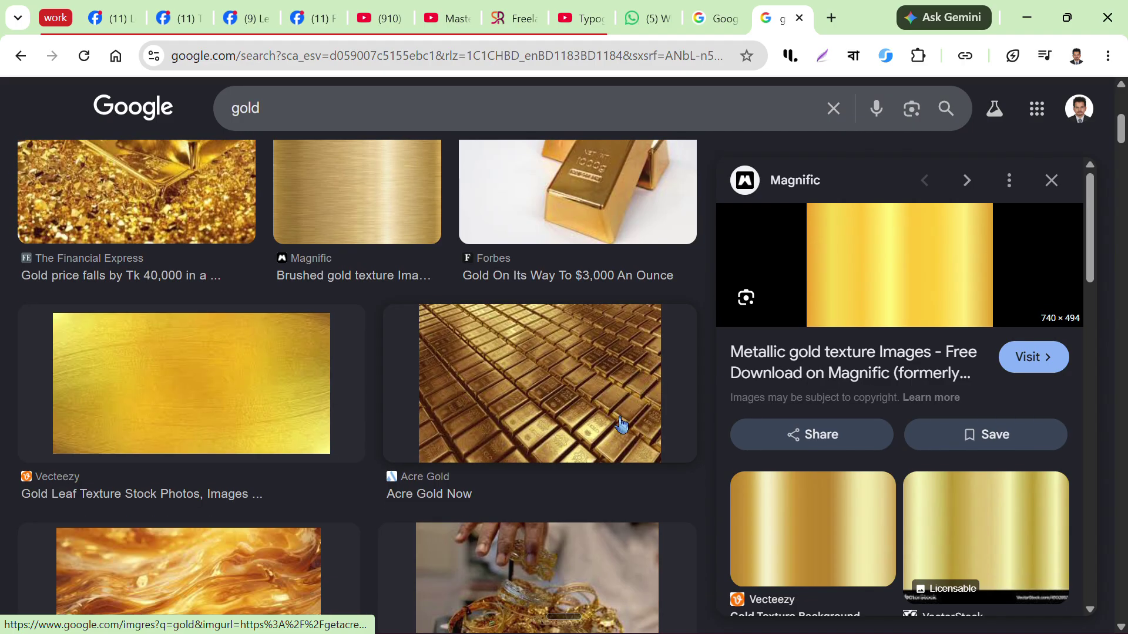
scroll(306, 415, down, 5)
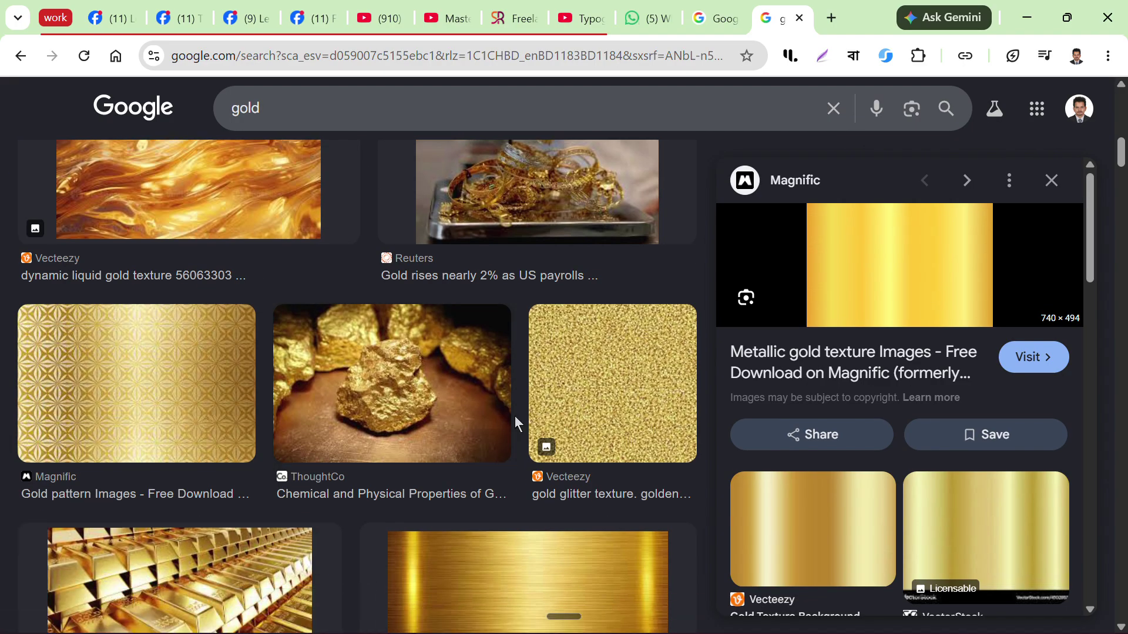
scroll(515, 423, down, 5)
scroll(522, 429, down, 5)
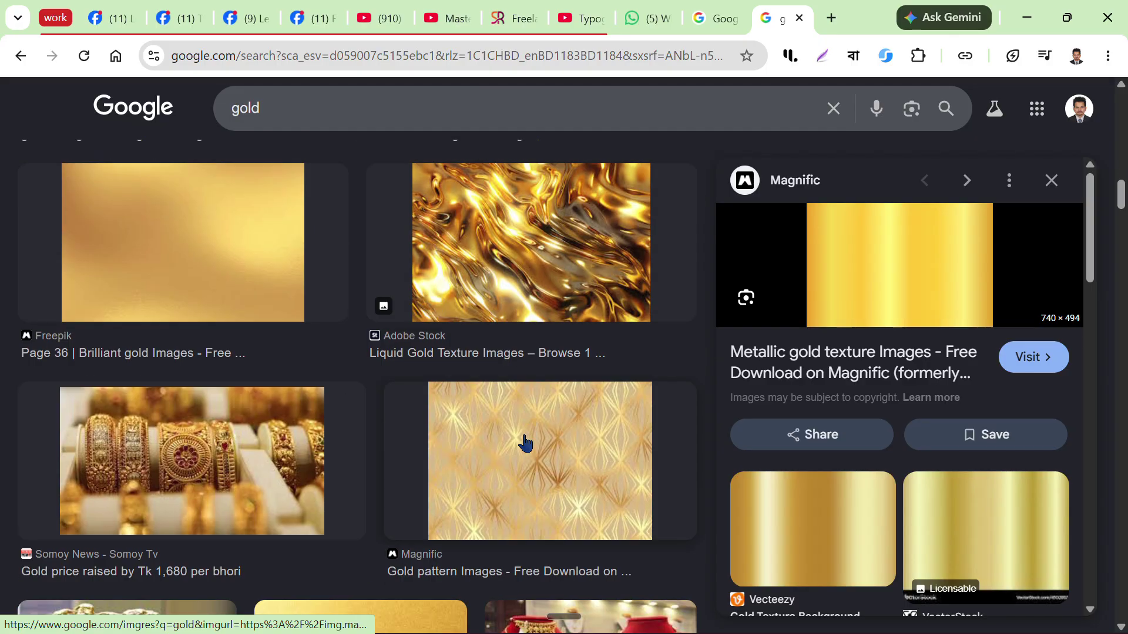
scroll(524, 441, down, 5)
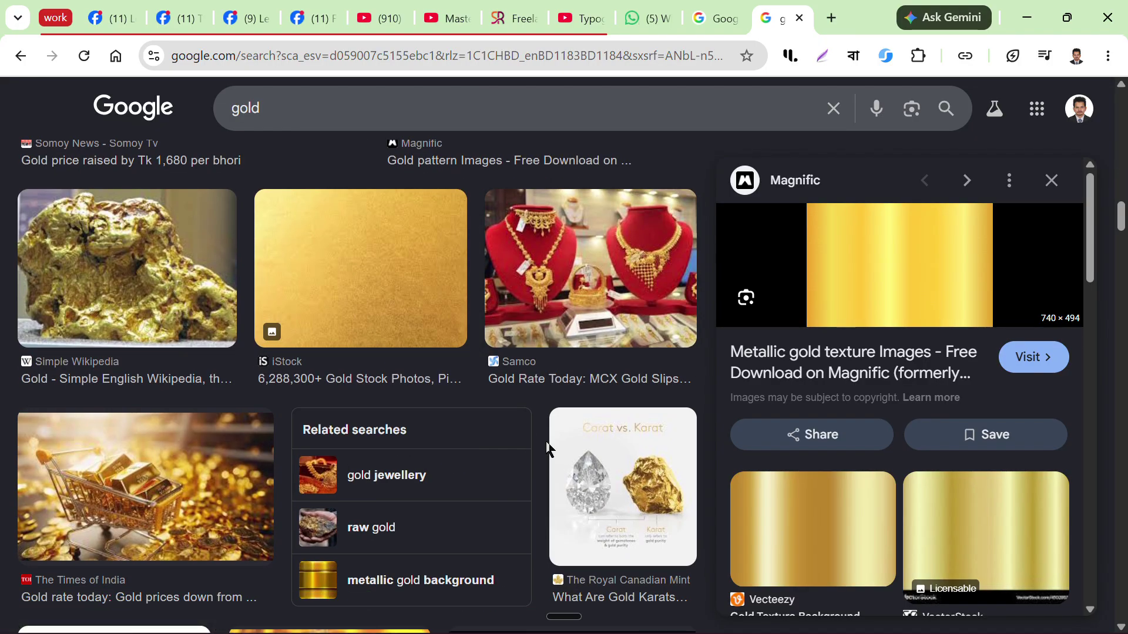
scroll(551, 449, down, 2)
scroll(552, 450, down, 2)
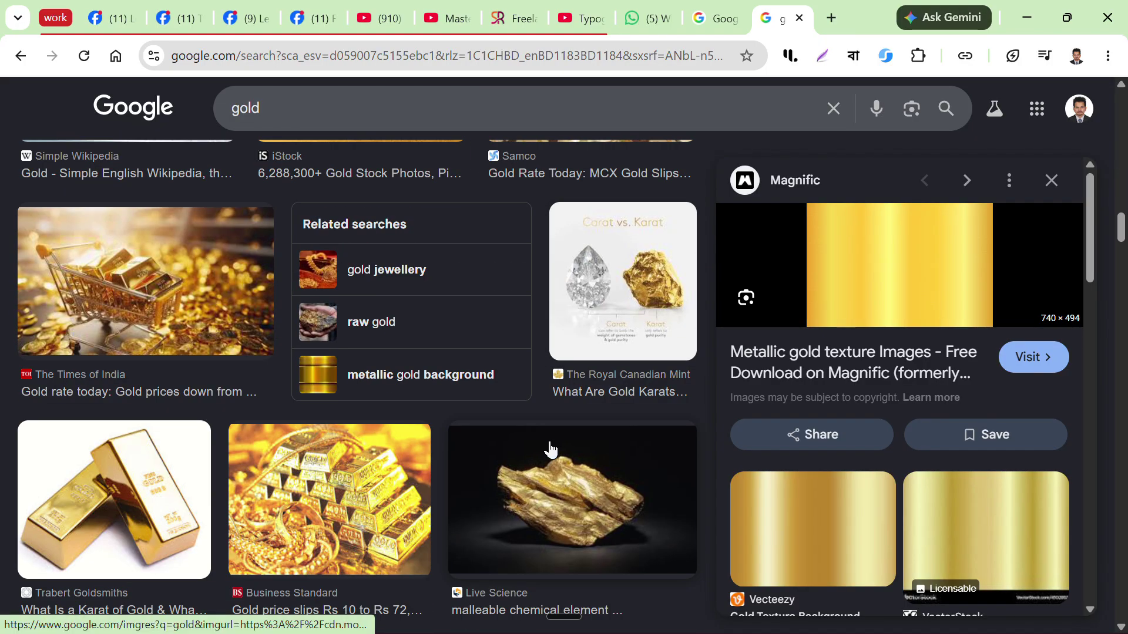
click(139, 504)
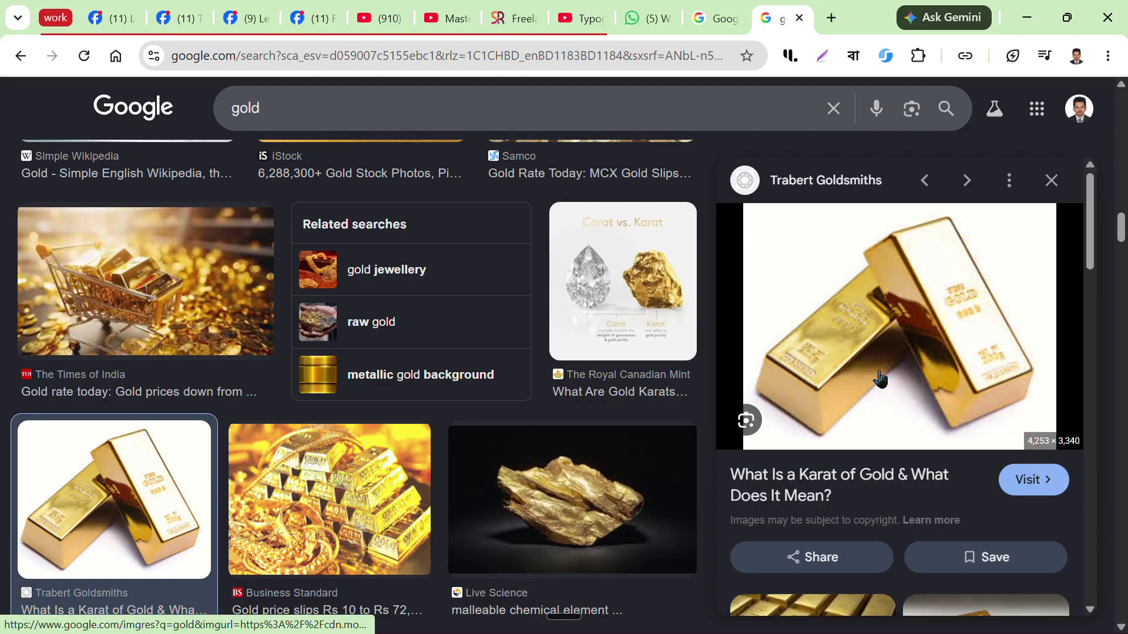
right_click(881, 378)
click(739, 434)
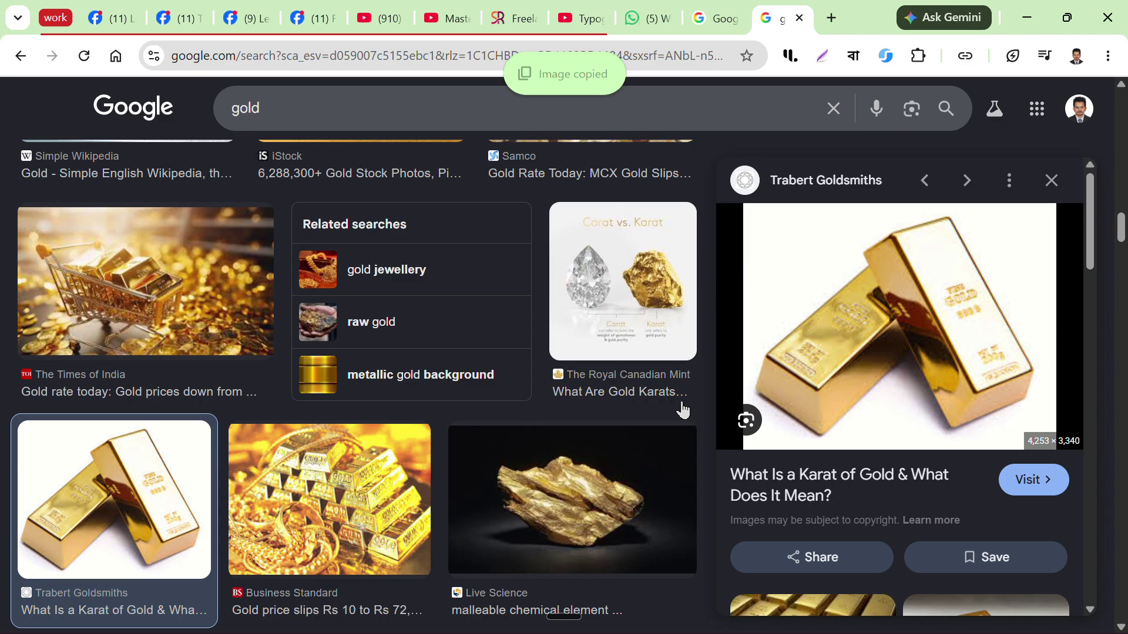
Step: Switch to Illustrator and replace the gold texture with the copied gold bars photo, placed above the dark rectangle
key(alt+Tab)
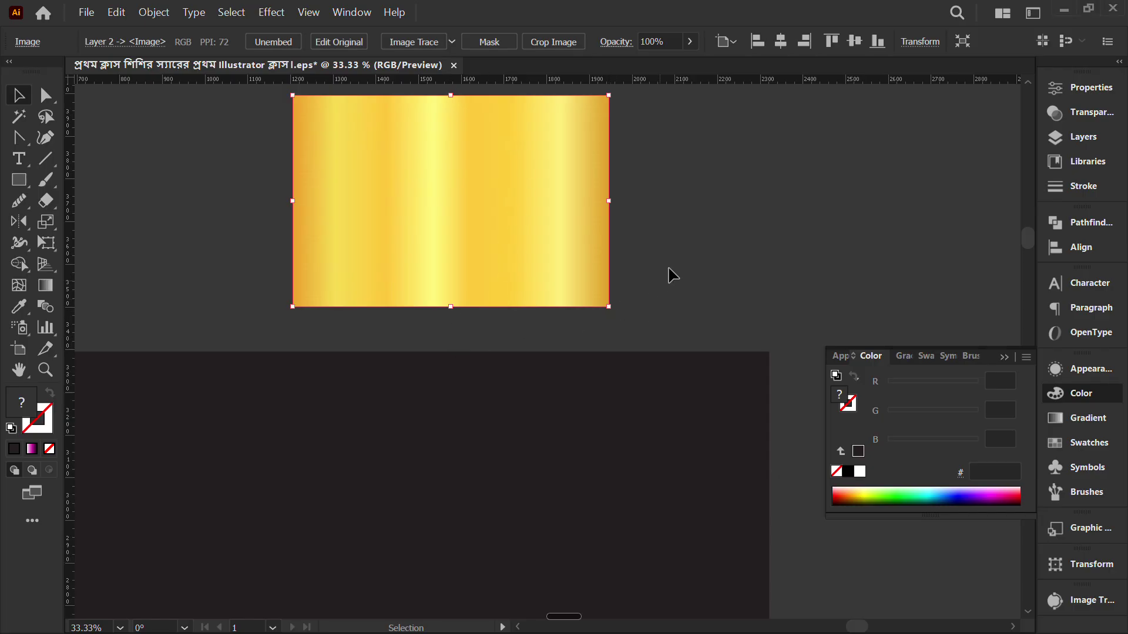
drag(730, 196, 585, 412)
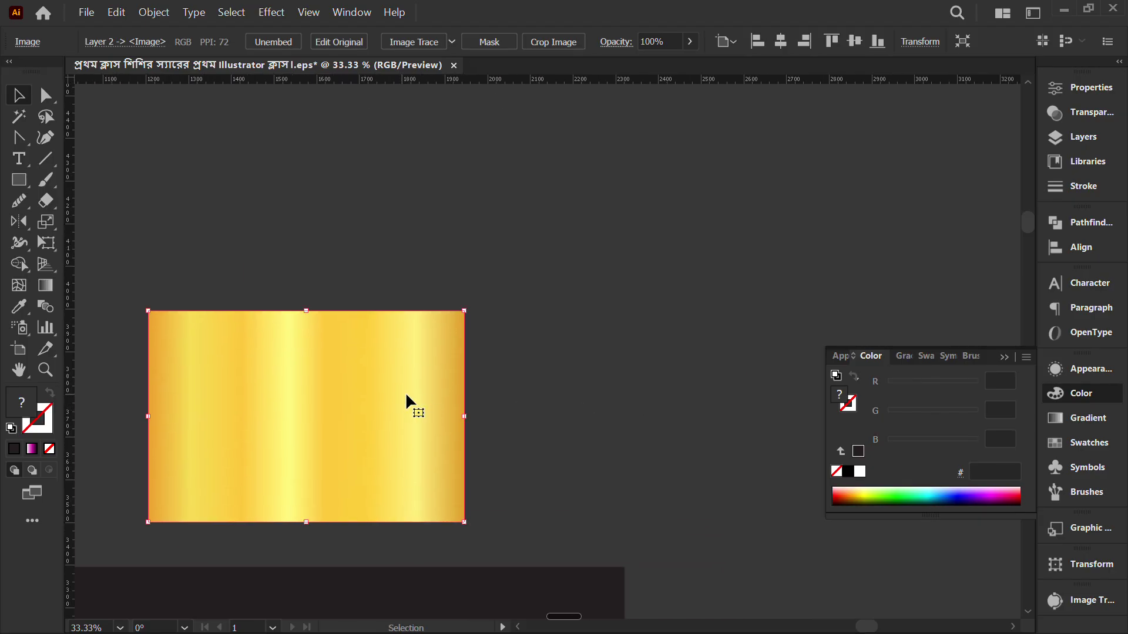
key(Delete)
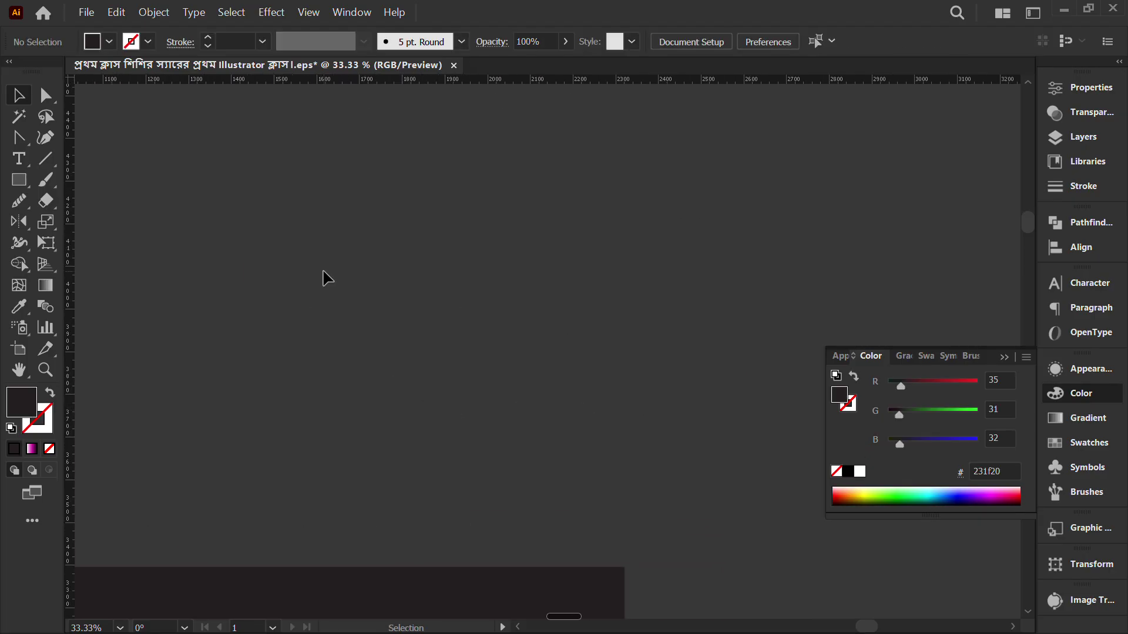
key(ctrl+v)
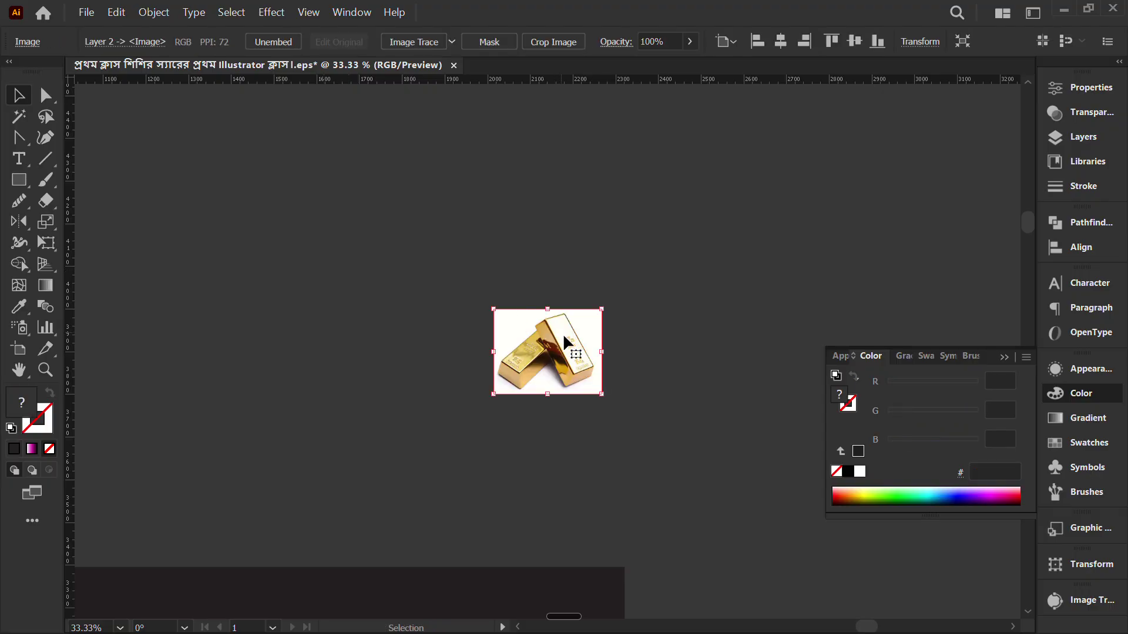
drag(563, 333, 444, 249)
alt+scroll(461, 252, up, 5)
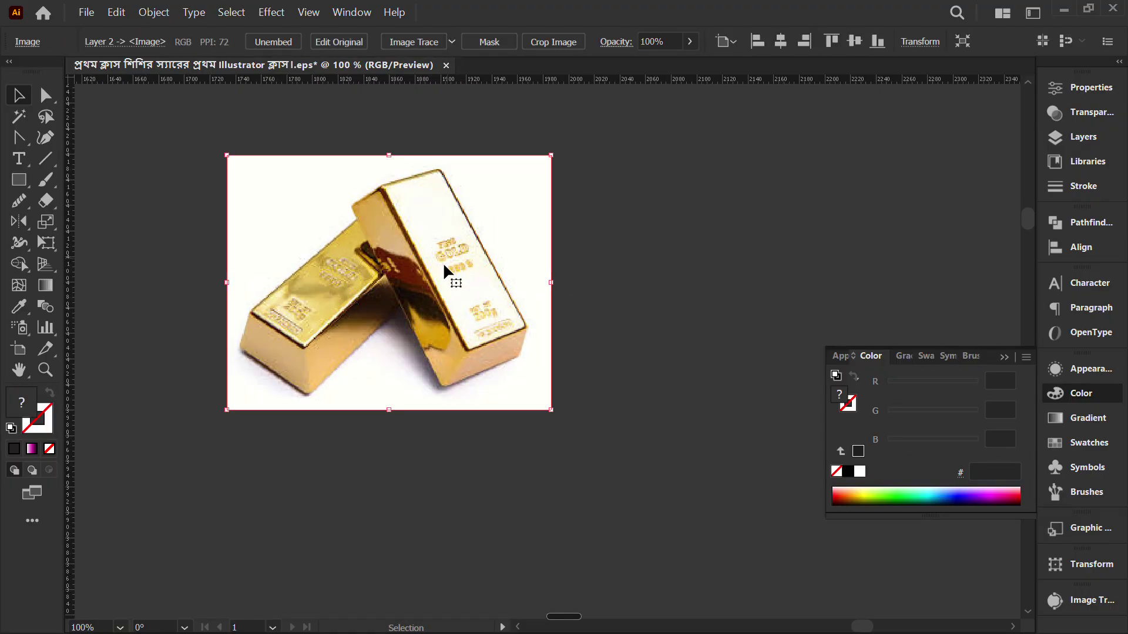
scroll(435, 289, down, 3)
scroll(415, 301, up, 3)
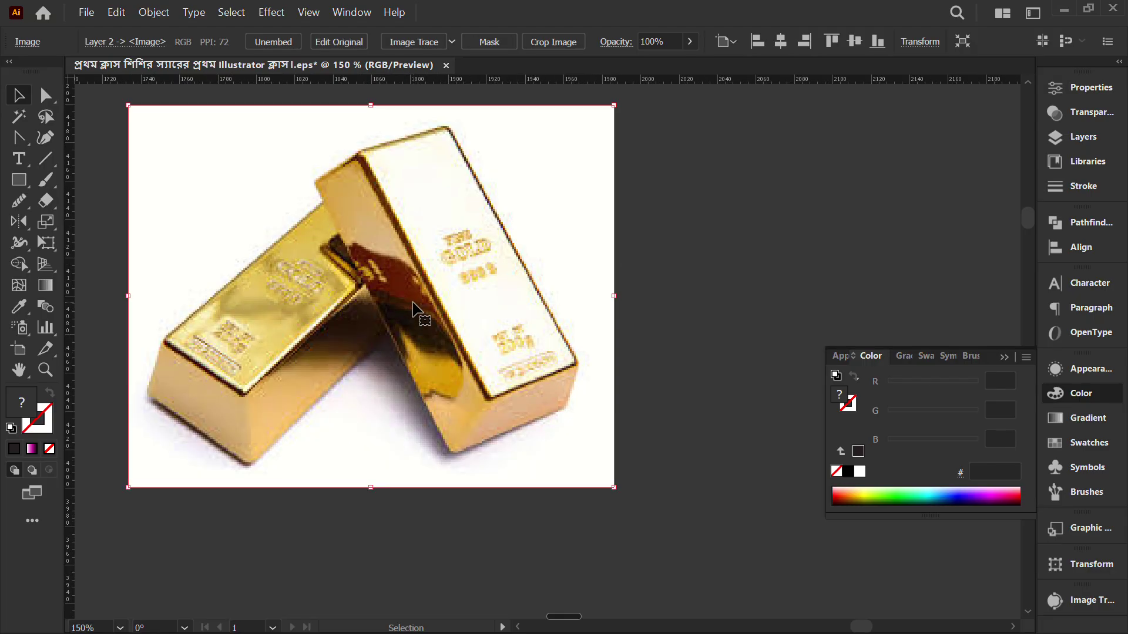
alt+scroll(415, 301, down, 1)
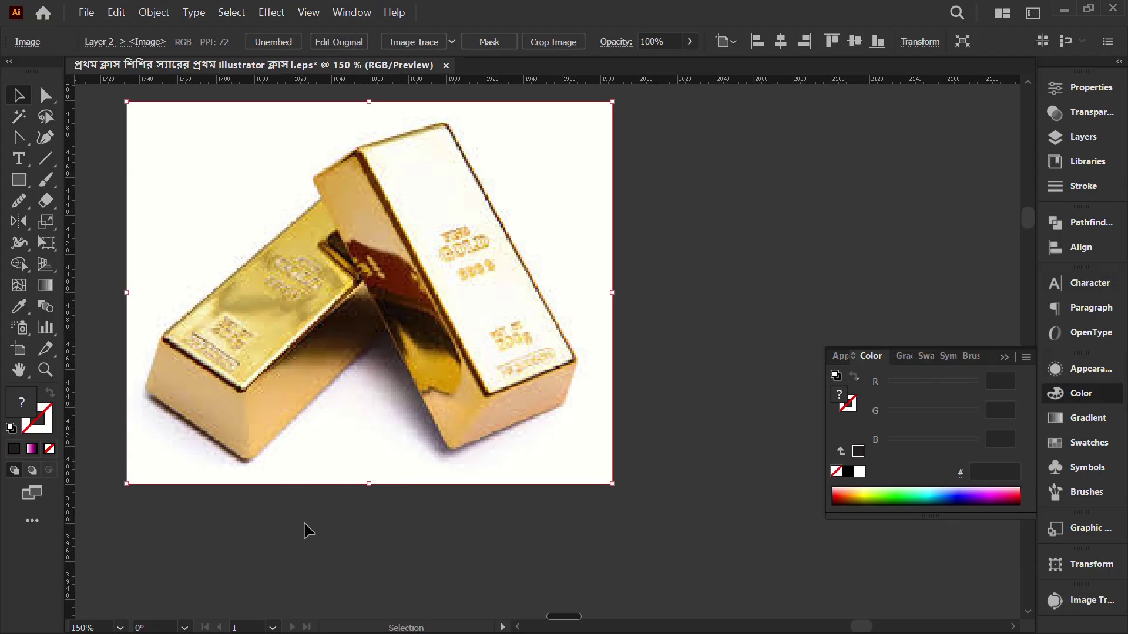
Step: Draw a wide rectangle just below the gold bars photo, about three quarters of the photo's width
scroll(348, 441, down, 3)
key(m)
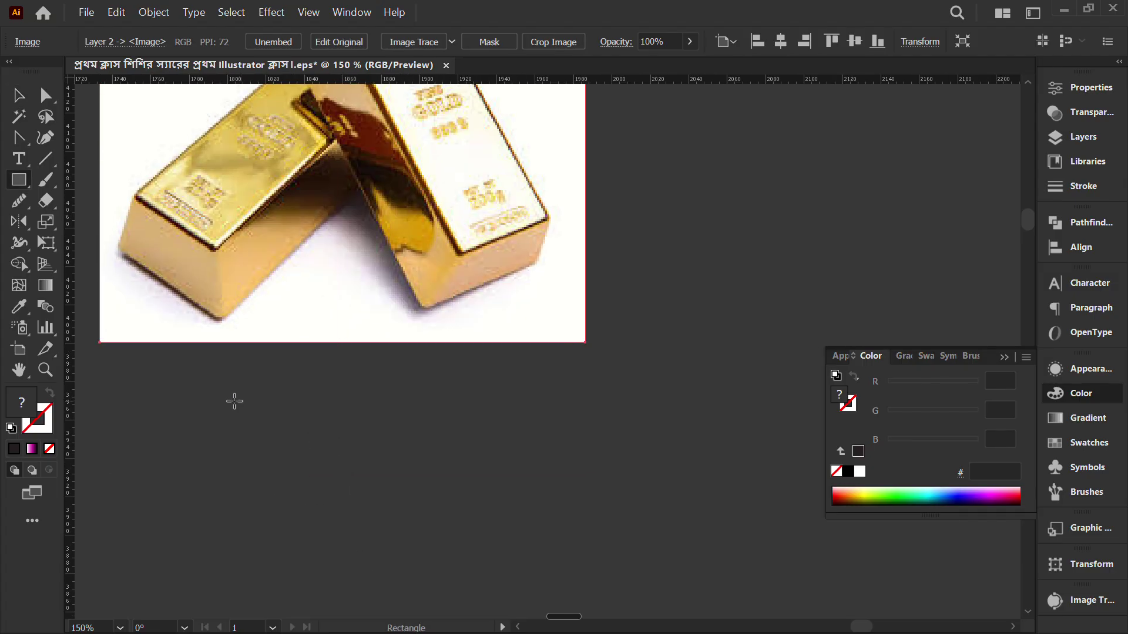
drag(213, 398, 567, 520)
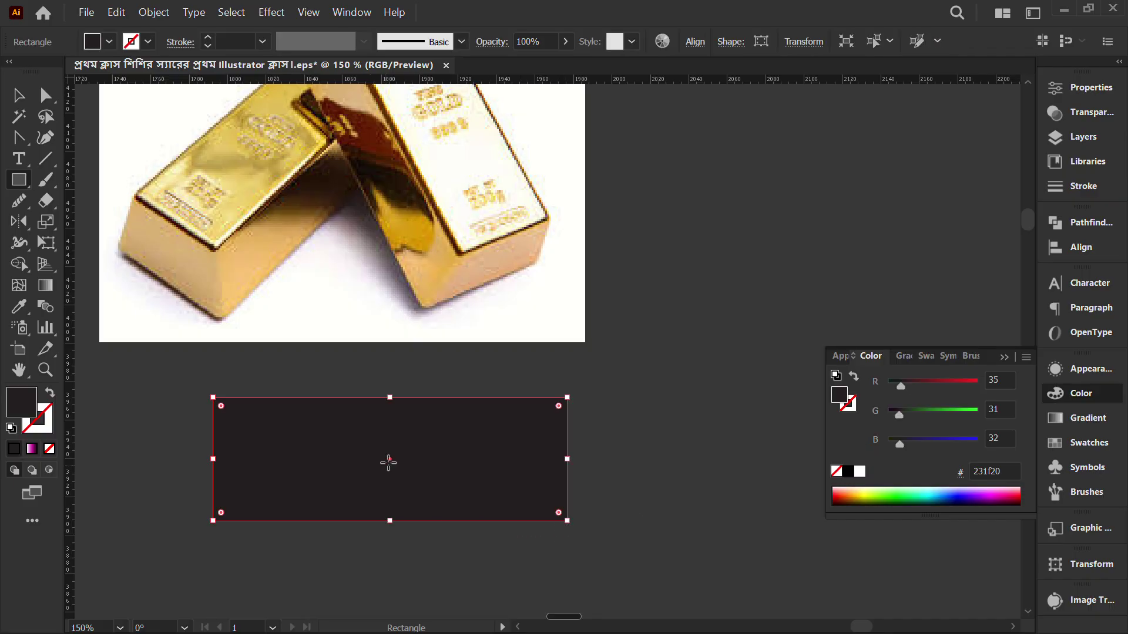
Step: Fill the new rectangle with a light gold sampled from the side of the lower gold bar using the Eyedropper
key(i)
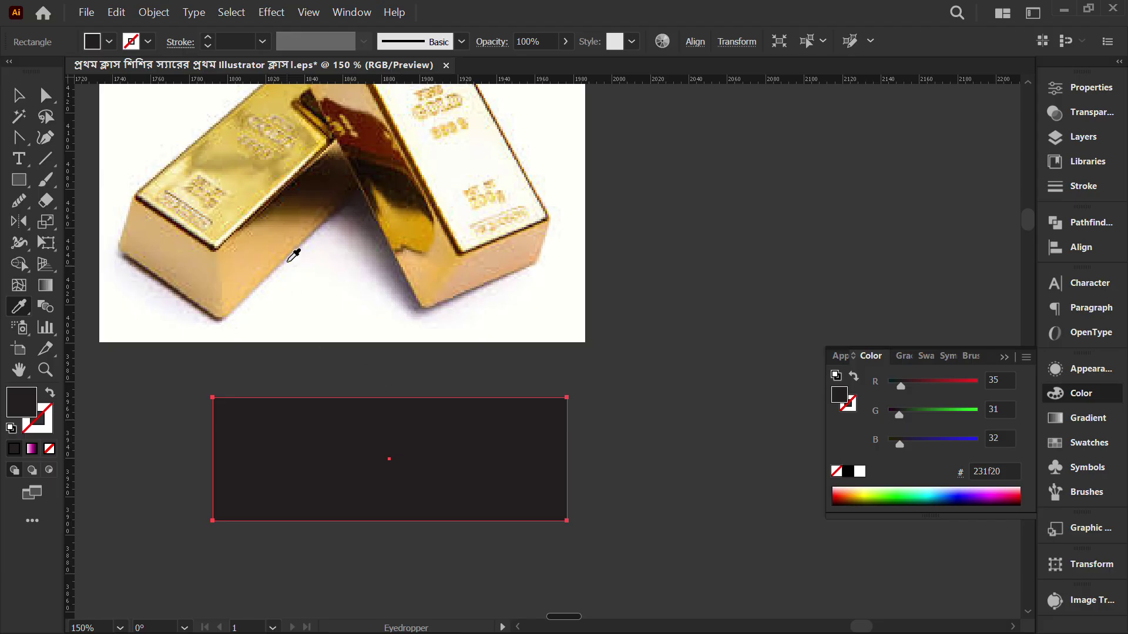
click(262, 252)
key(ctrl)
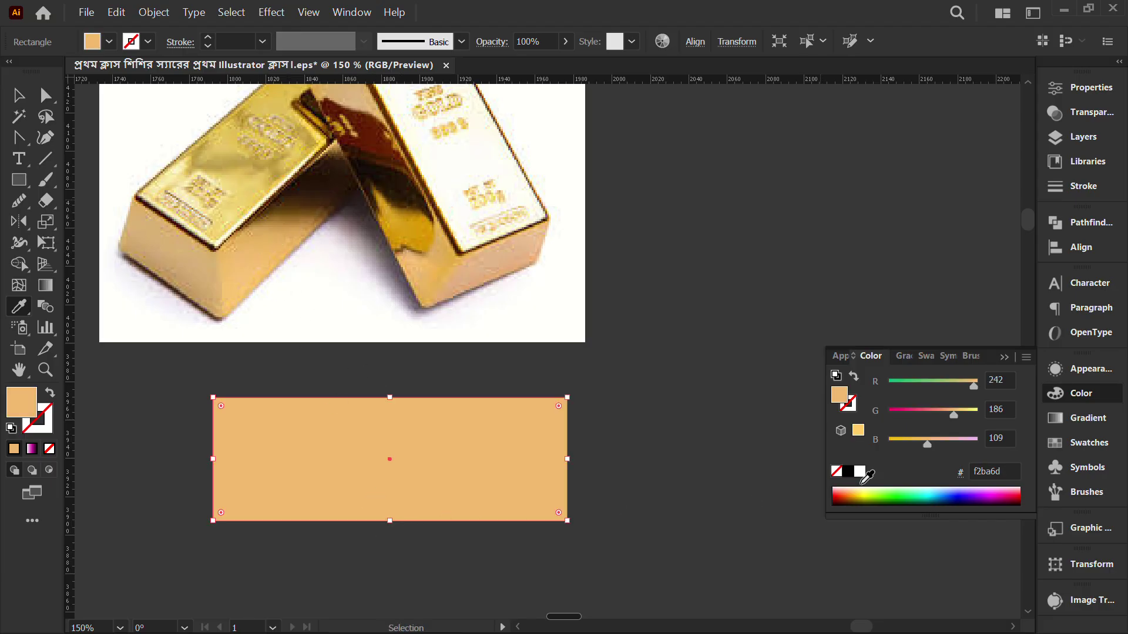
Step: Apply a linear gradient to the new rectangle and choose the White, Black preset
click(1078, 425)
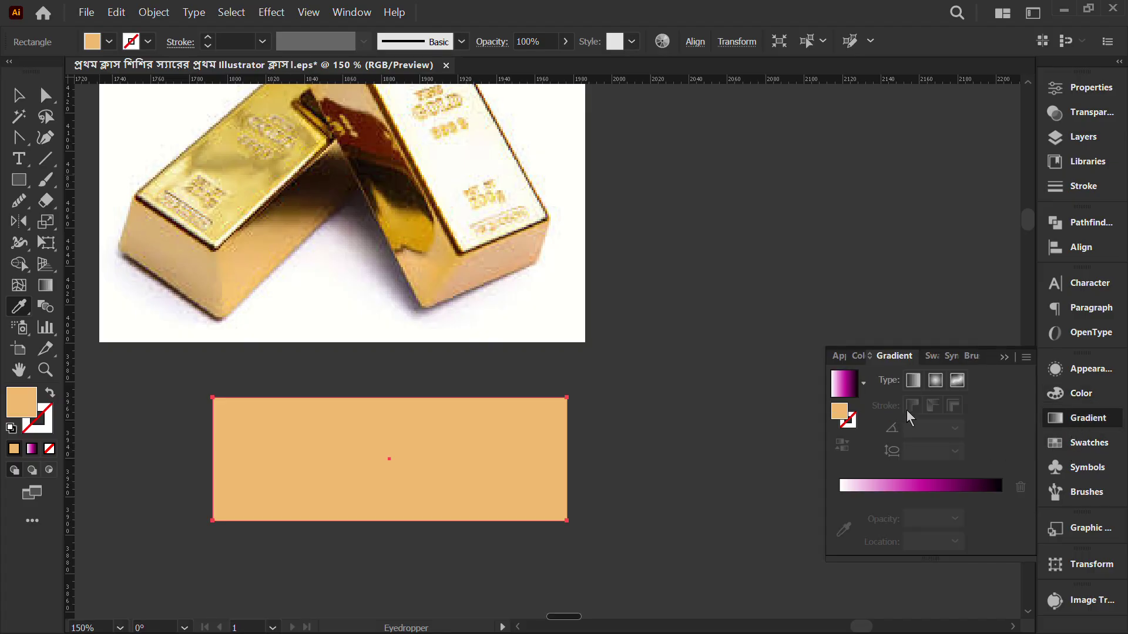
click(913, 381)
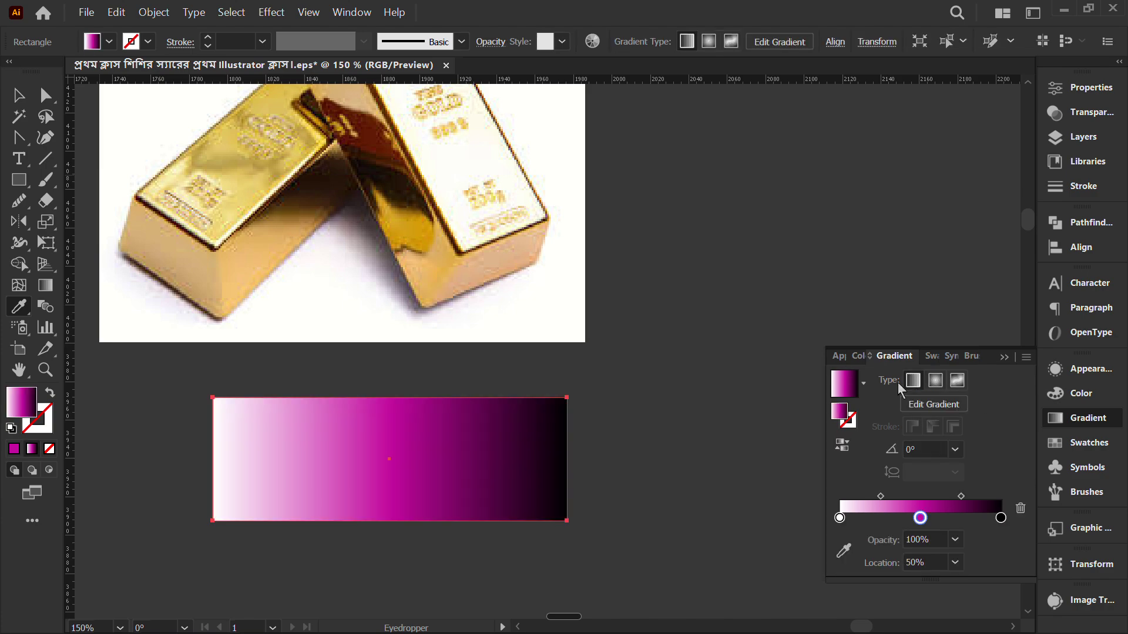
click(862, 384)
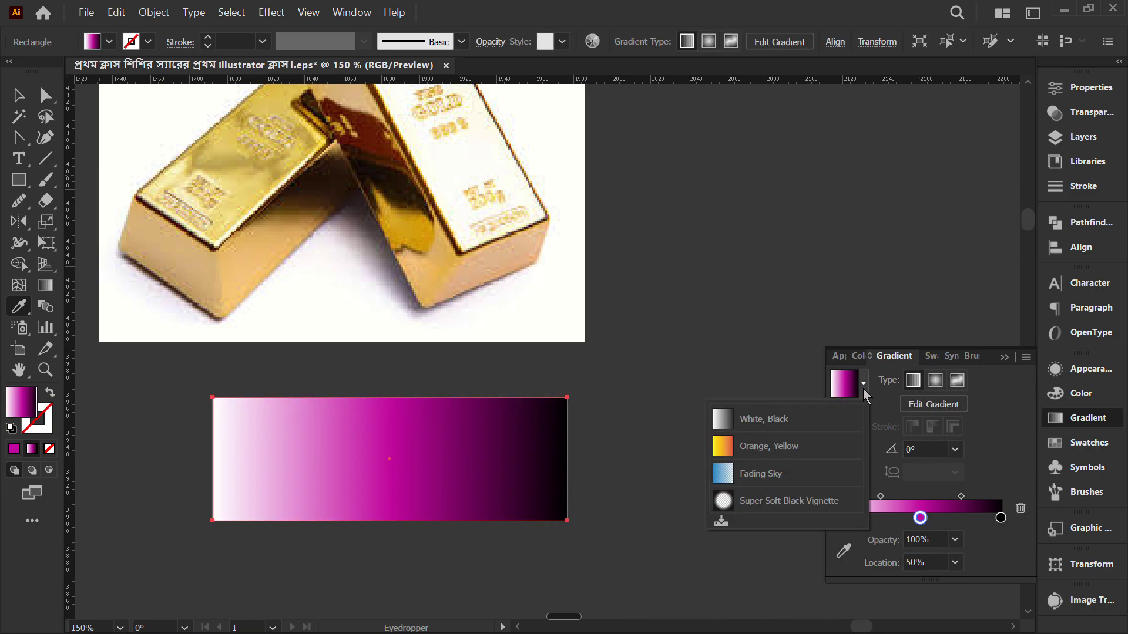
click(779, 428)
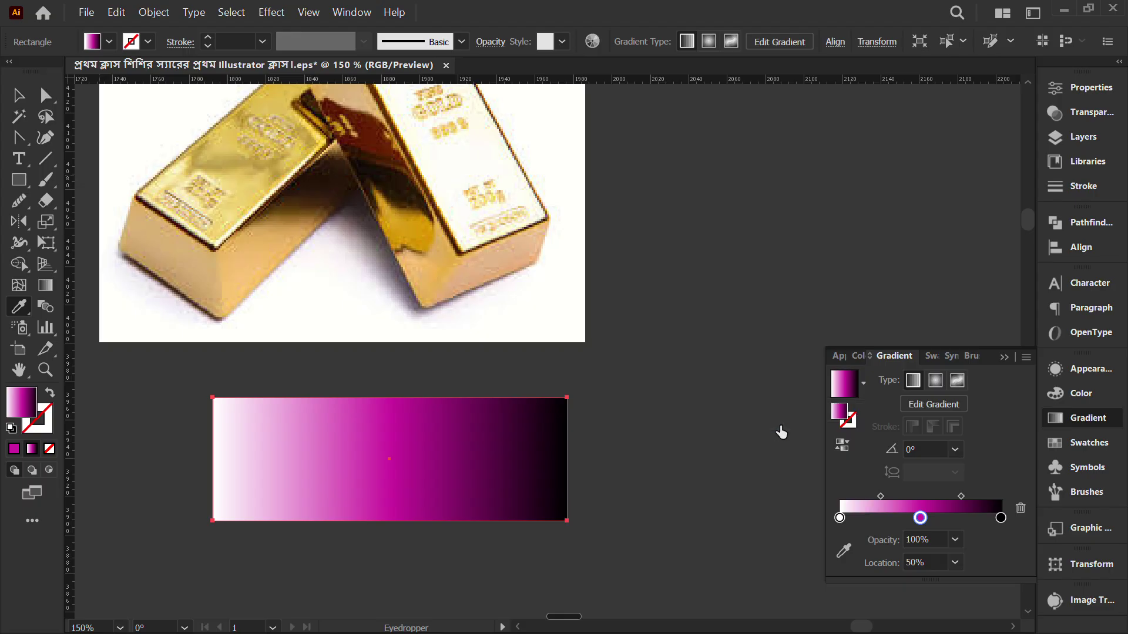
Step: Recolour the gradient's white starting stop with a gold tone sampled from the side of the lower bar
double_click(839, 518)
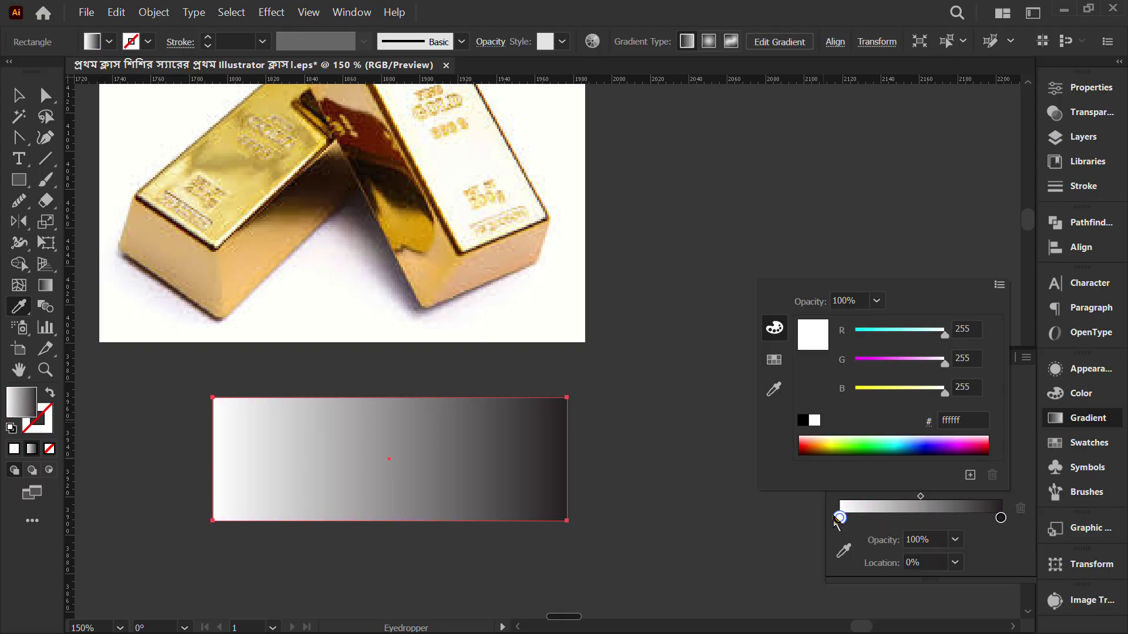
click(773, 389)
click(256, 231)
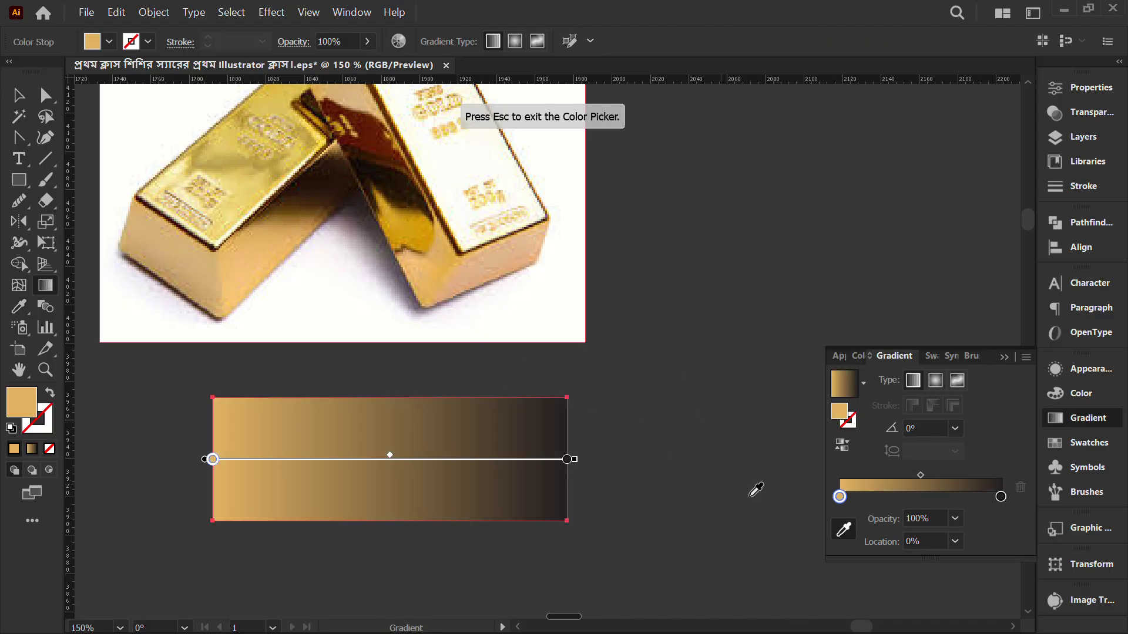
Step: Add five colour stops spread along the gradient between the gold start and the black end
click(869, 498)
click(894, 497)
click(916, 498)
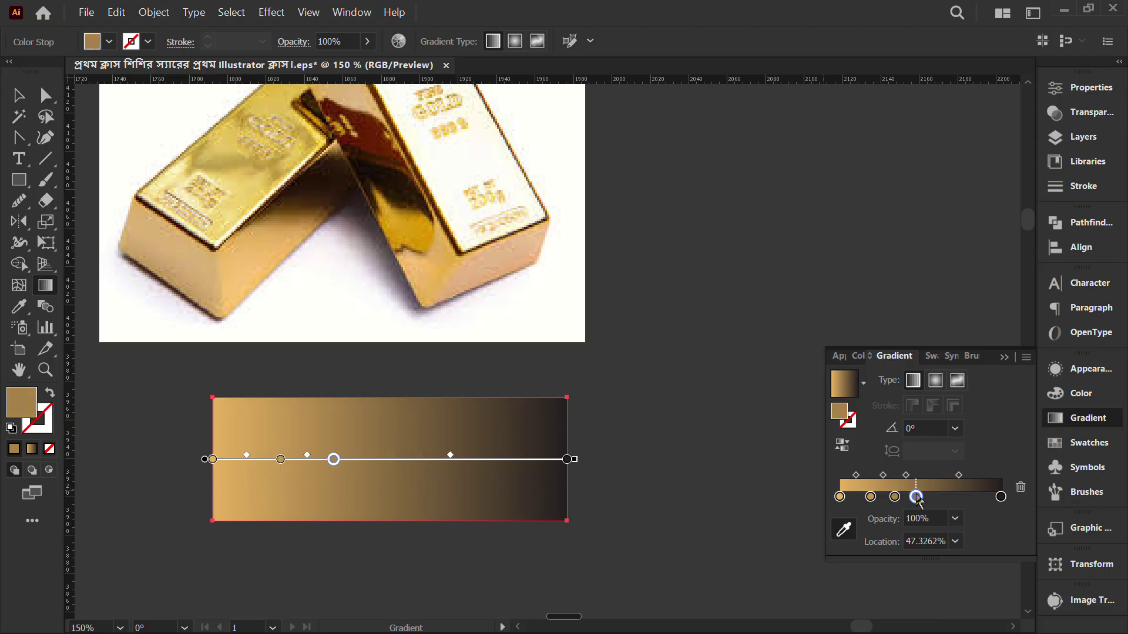
click(940, 498)
click(970, 498)
Step: Widen the Gradient panel and recolour the second gradient stop with dark brown sampled from the leaning bar's dark side reflection
key(ctrl)
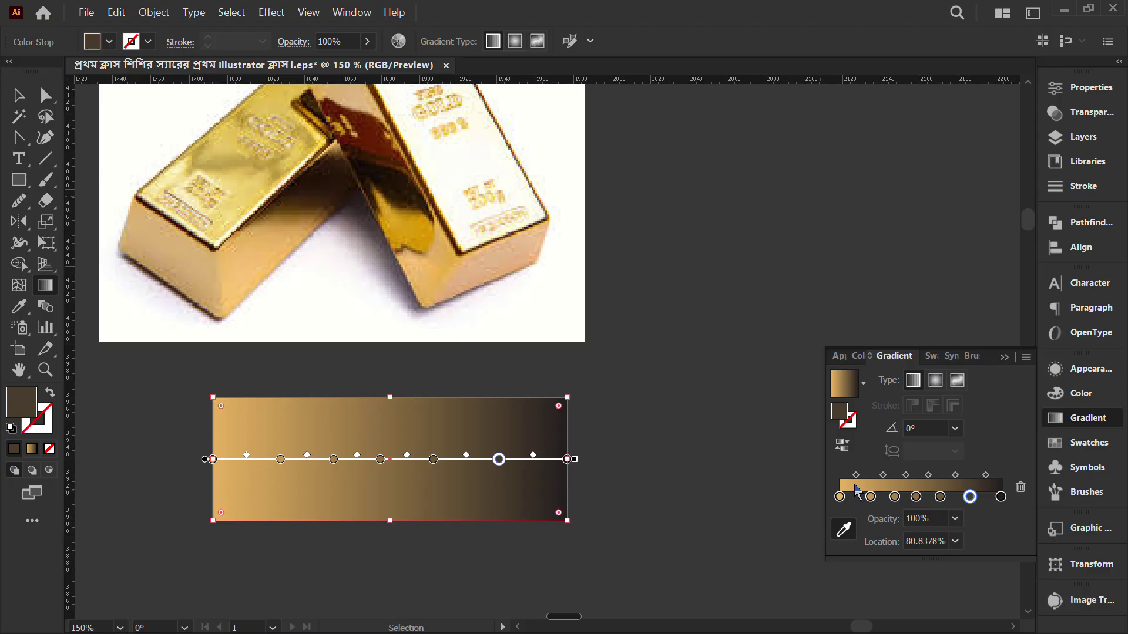
drag(827, 480, 641, 481)
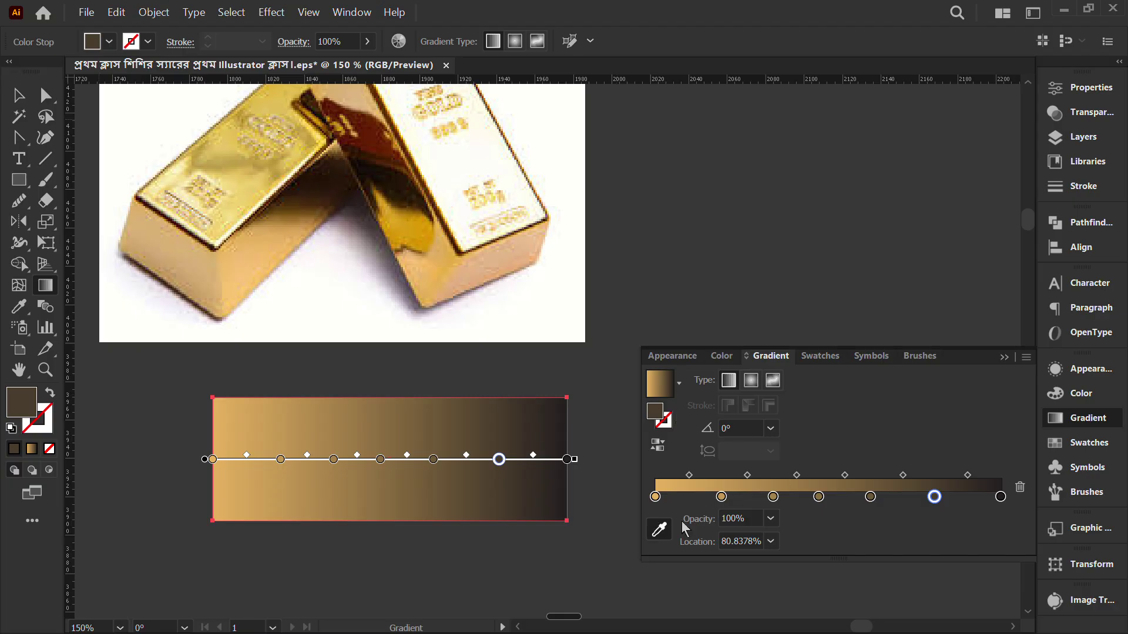
click(721, 498)
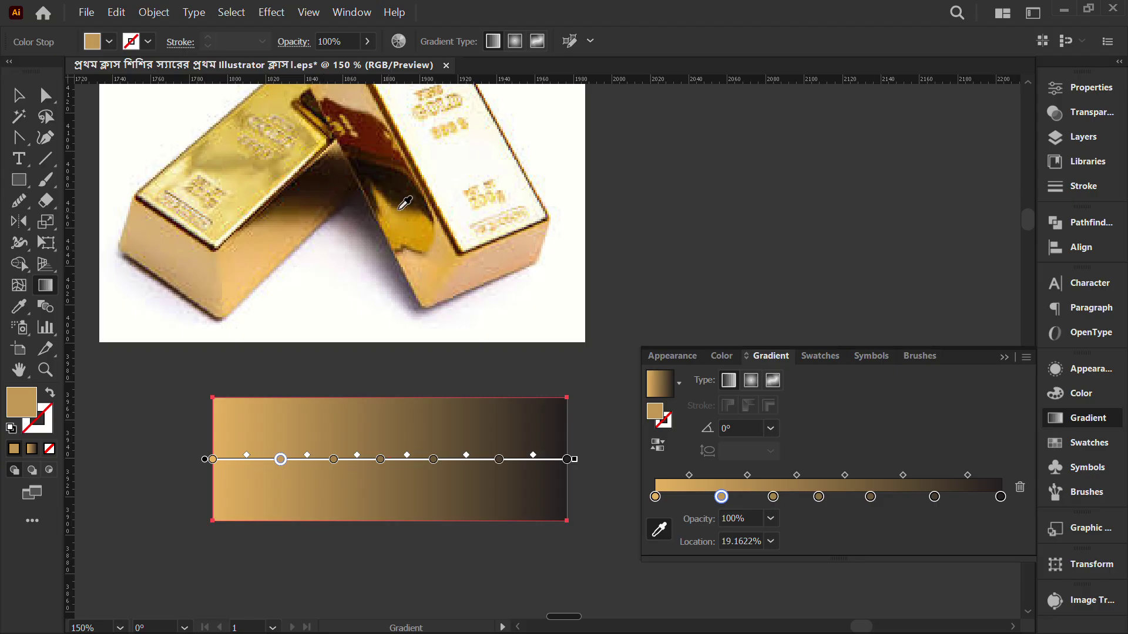
click(407, 186)
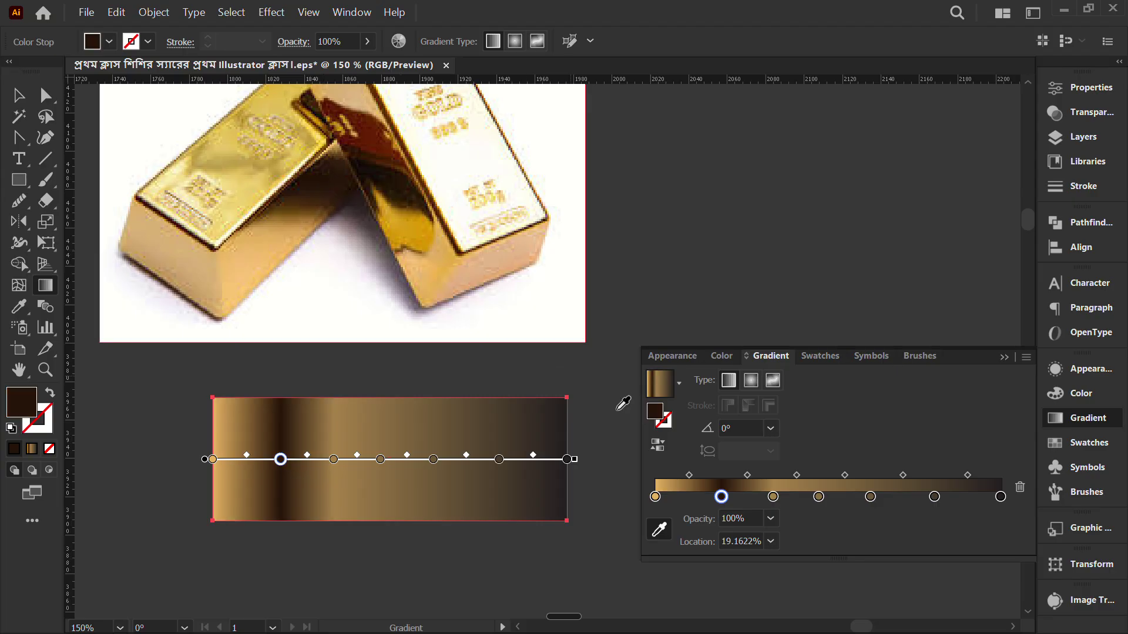
Step: Recolour the third stop pale yellow from the lower bar's top edge and the fourth golden tan from that bar's side
click(774, 497)
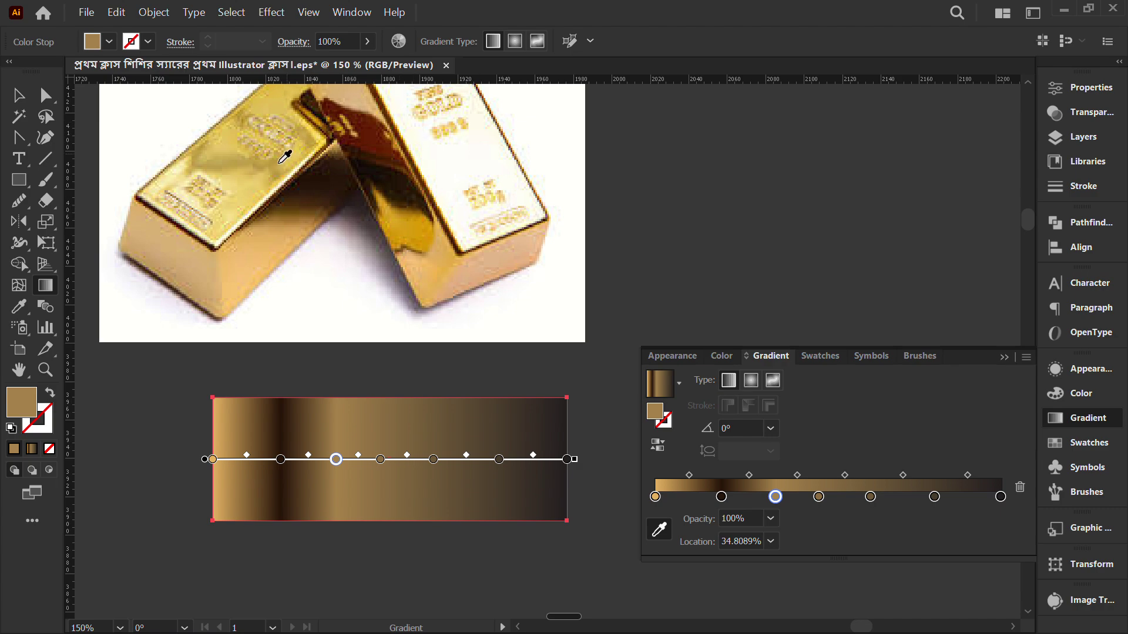
click(172, 176)
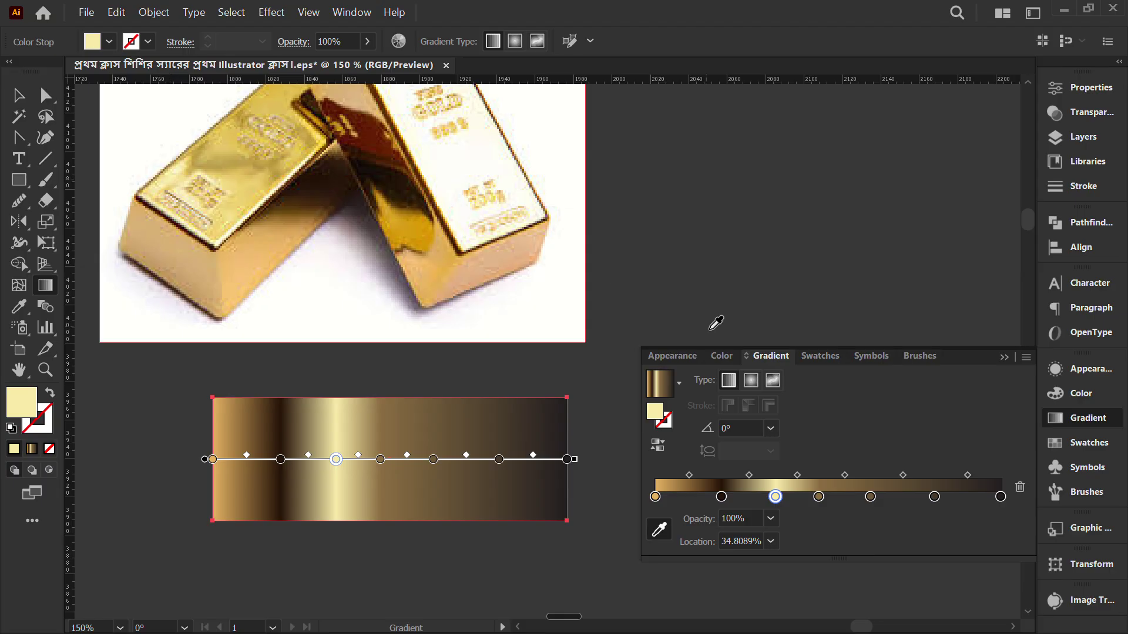
click(817, 498)
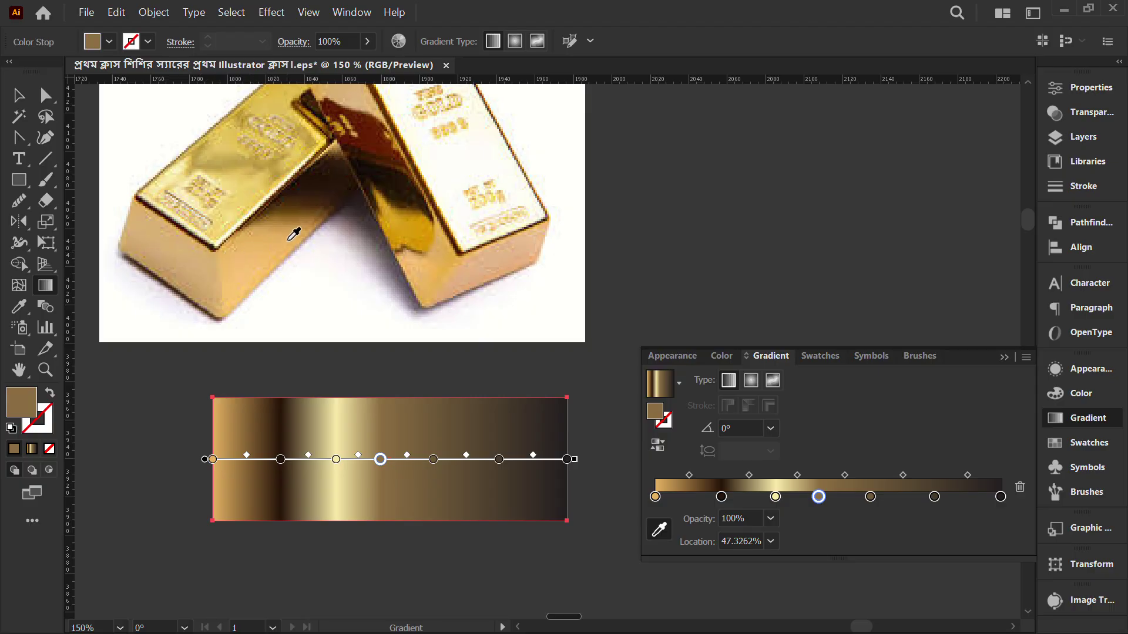
click(300, 216)
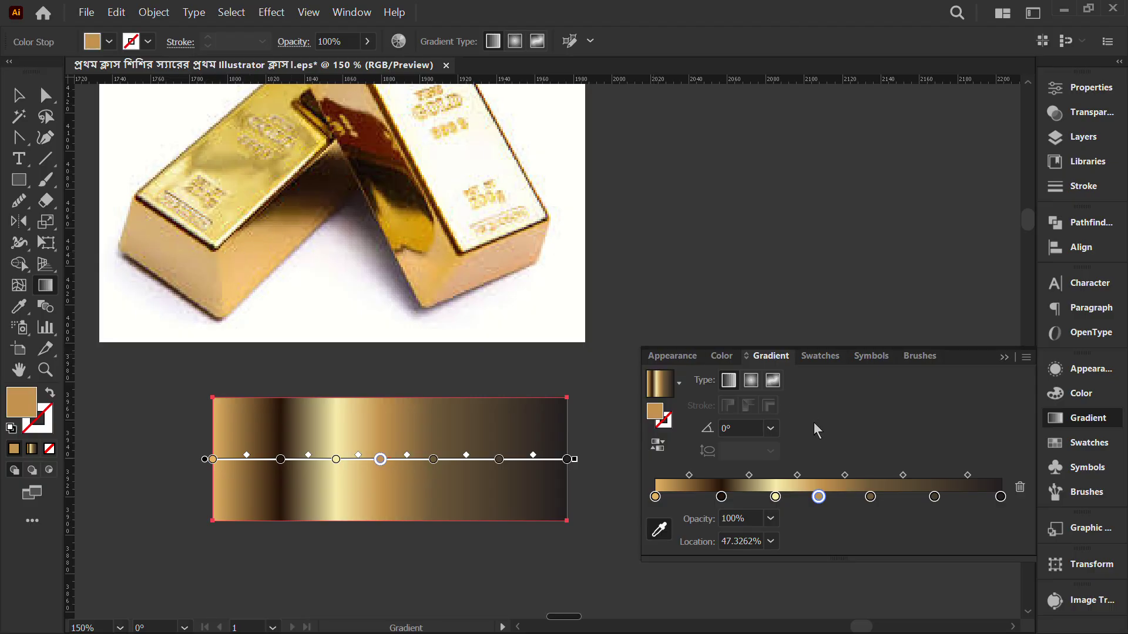
Step: Recolour the fifth gradient stop with a pale pink sampled from the top face of the leaning bar
click(870, 497)
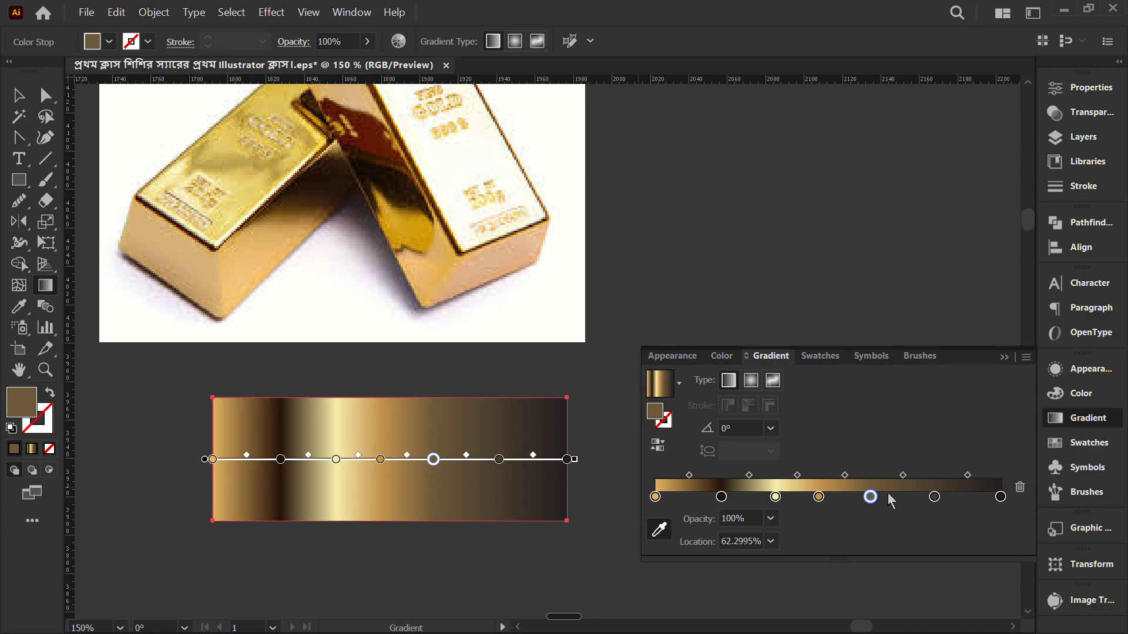
double_click(871, 499)
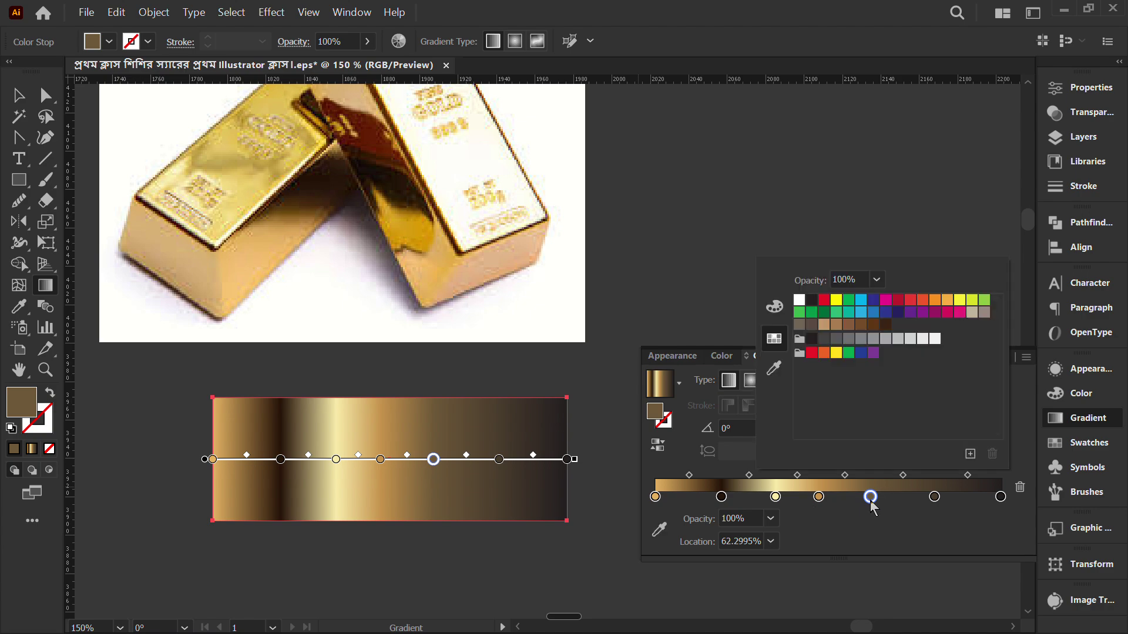
click(774, 368)
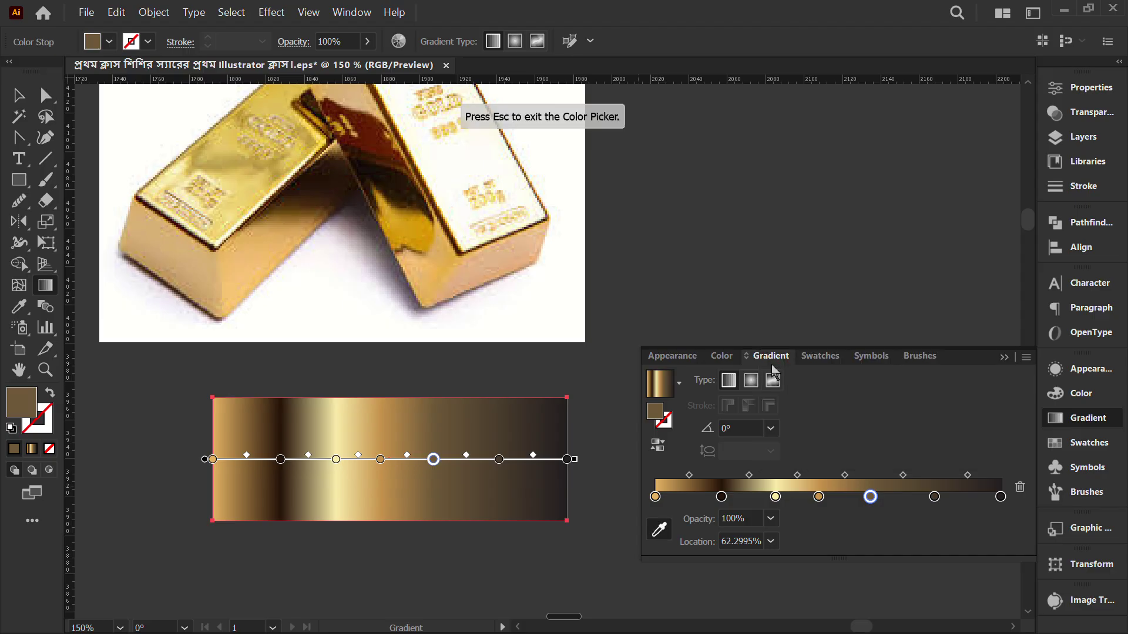
click(481, 222)
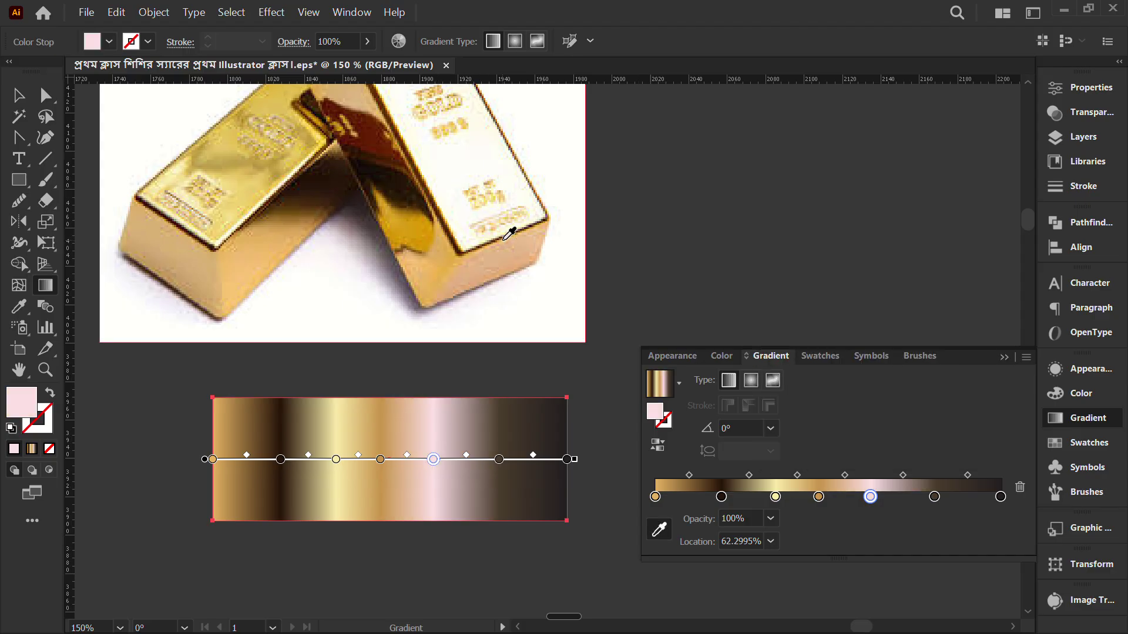
Step: Recolour the sixth stop dark brown from the lower bar's shaded side and the end stop pale yellow from its top edge
click(933, 497)
click(660, 530)
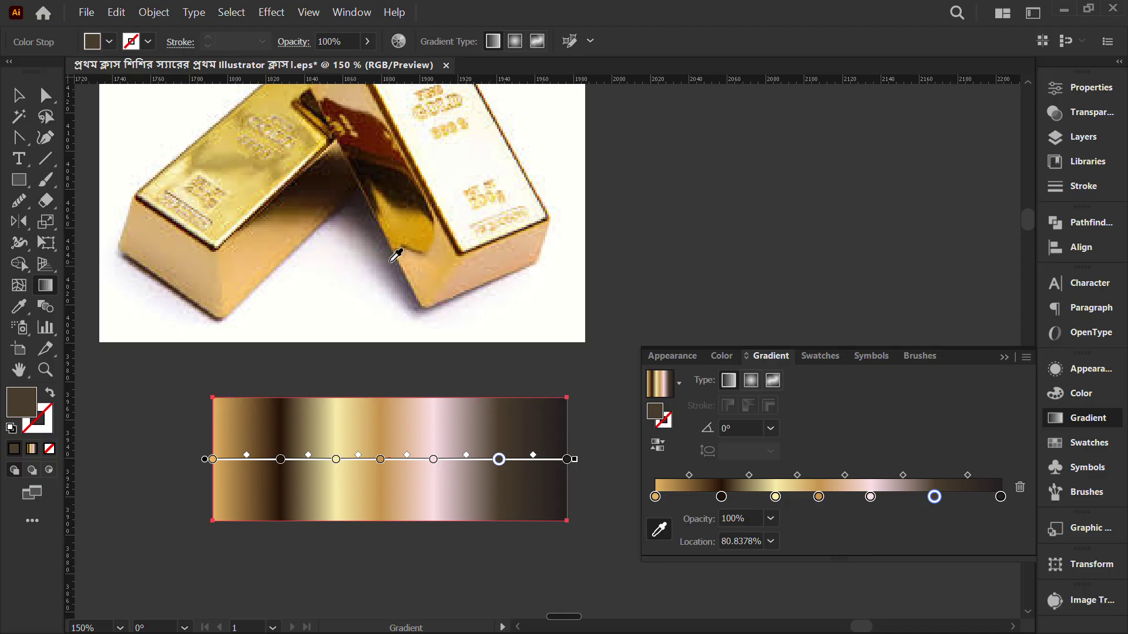
click(289, 202)
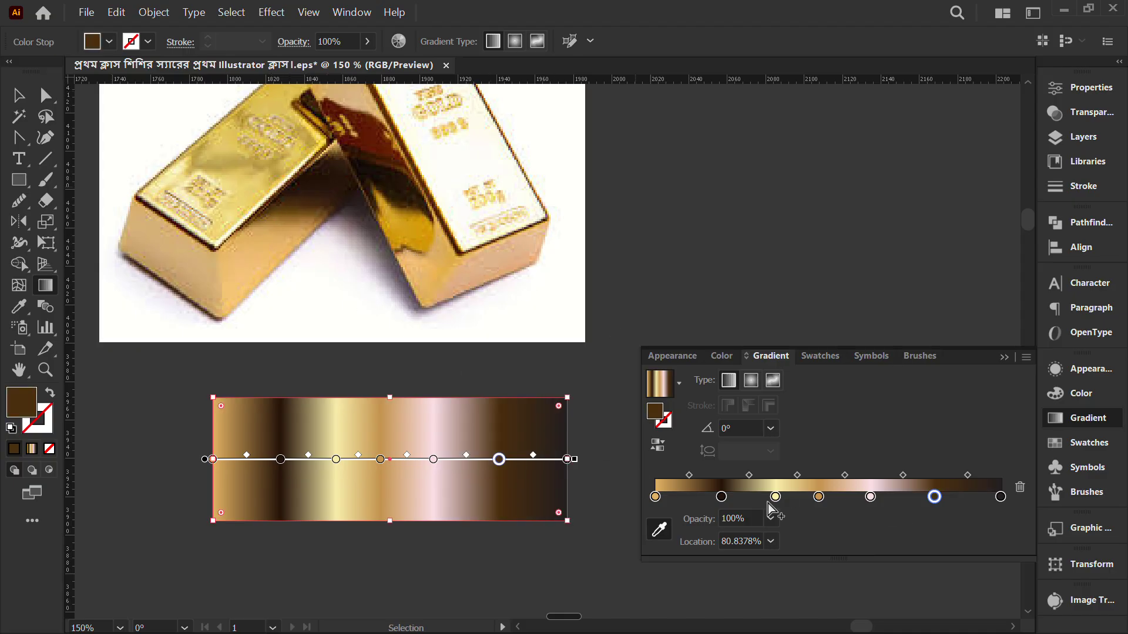
click(1000, 497)
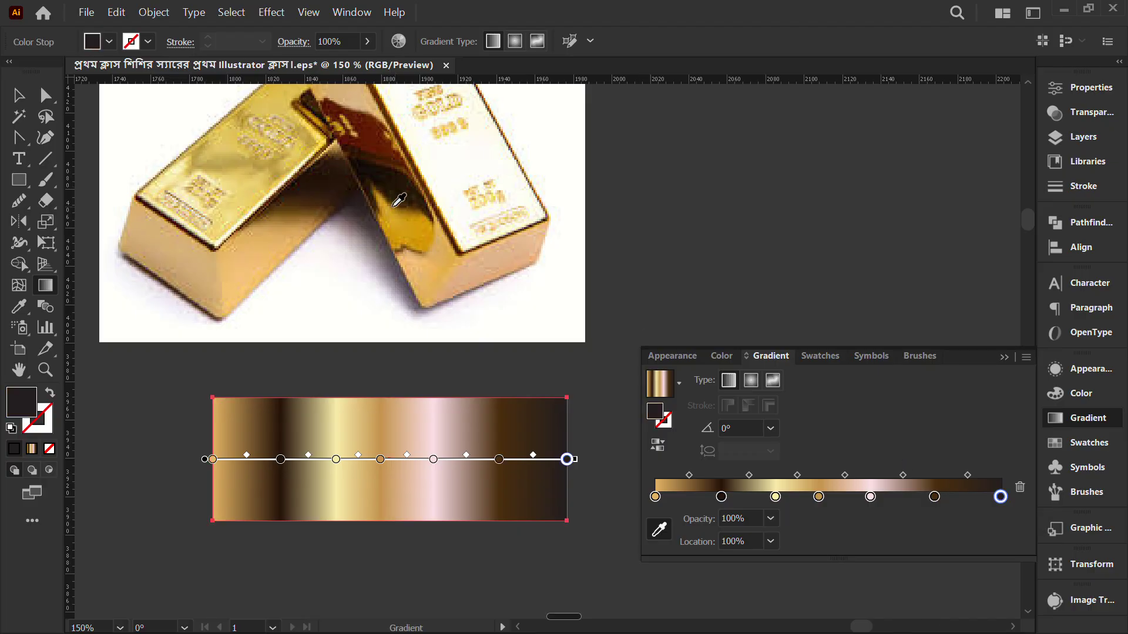
click(162, 185)
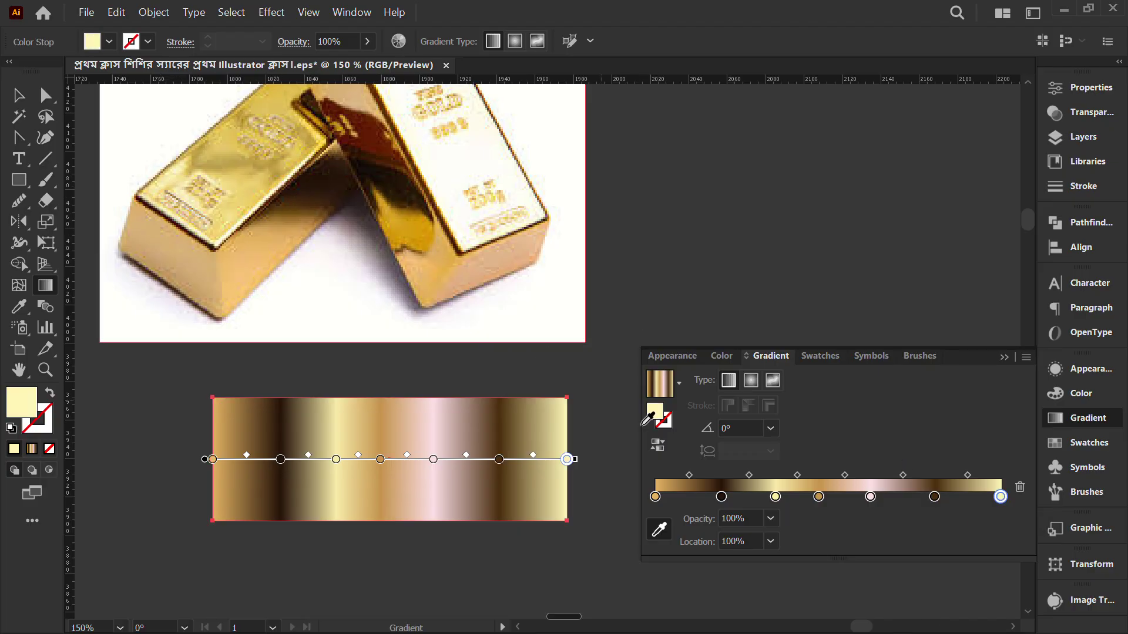
Step: Recolour the pale pink fifth stop with a rich gold sampled from the golden reflection on the leaning bar's side
scroll(587, 276, down, 2)
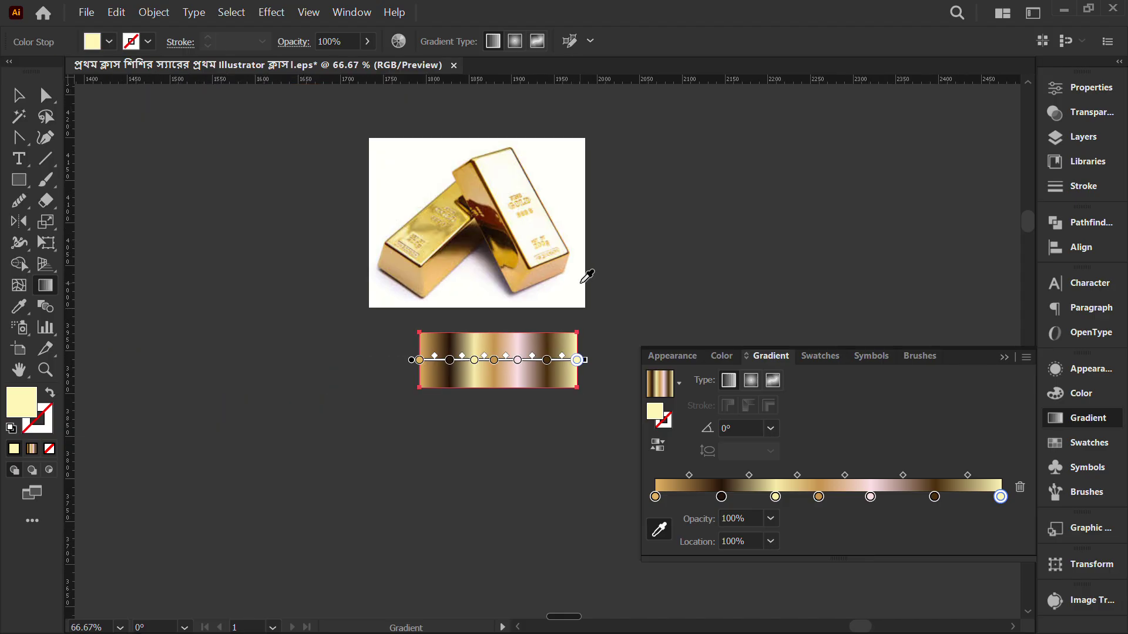
key(v)
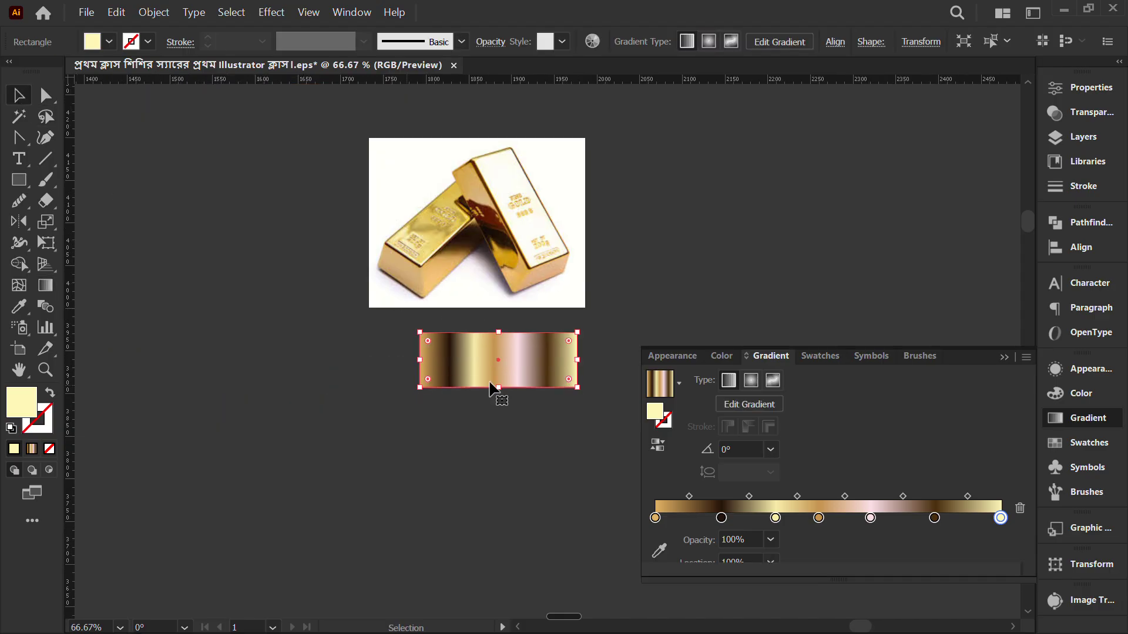
scroll(551, 367, up, 2)
scroll(569, 368, down, 1)
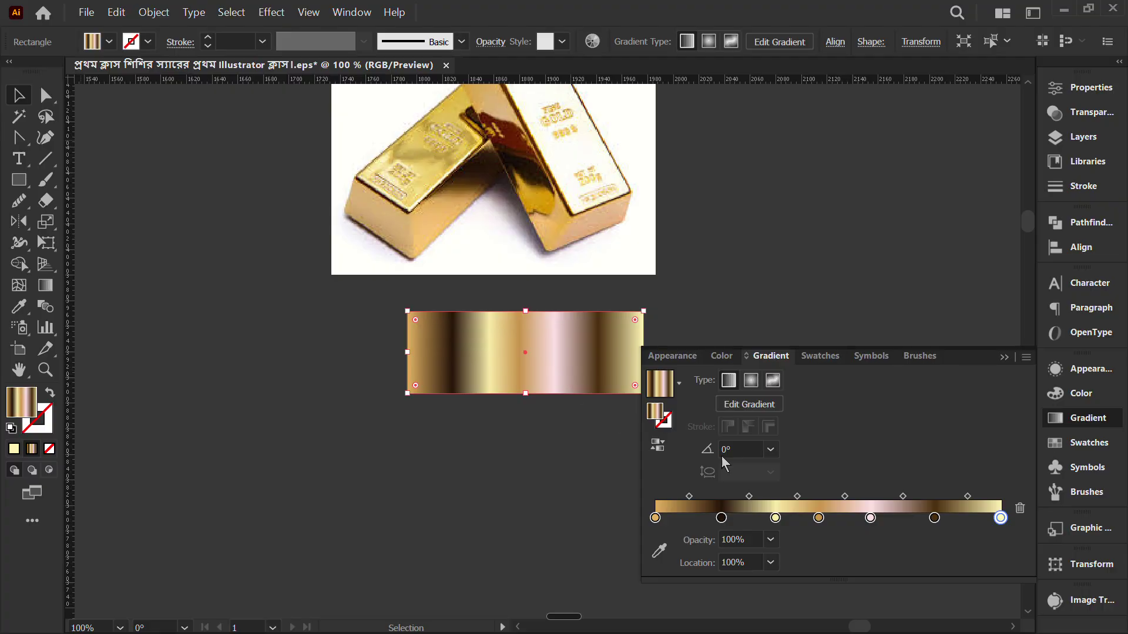
click(871, 519)
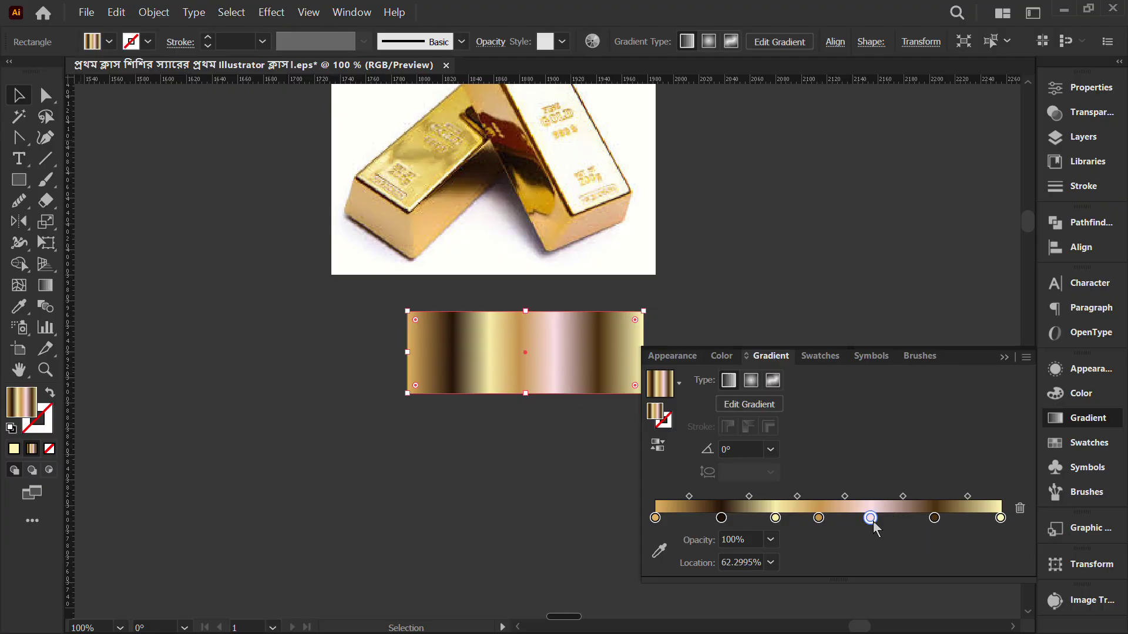
double_click(870, 517)
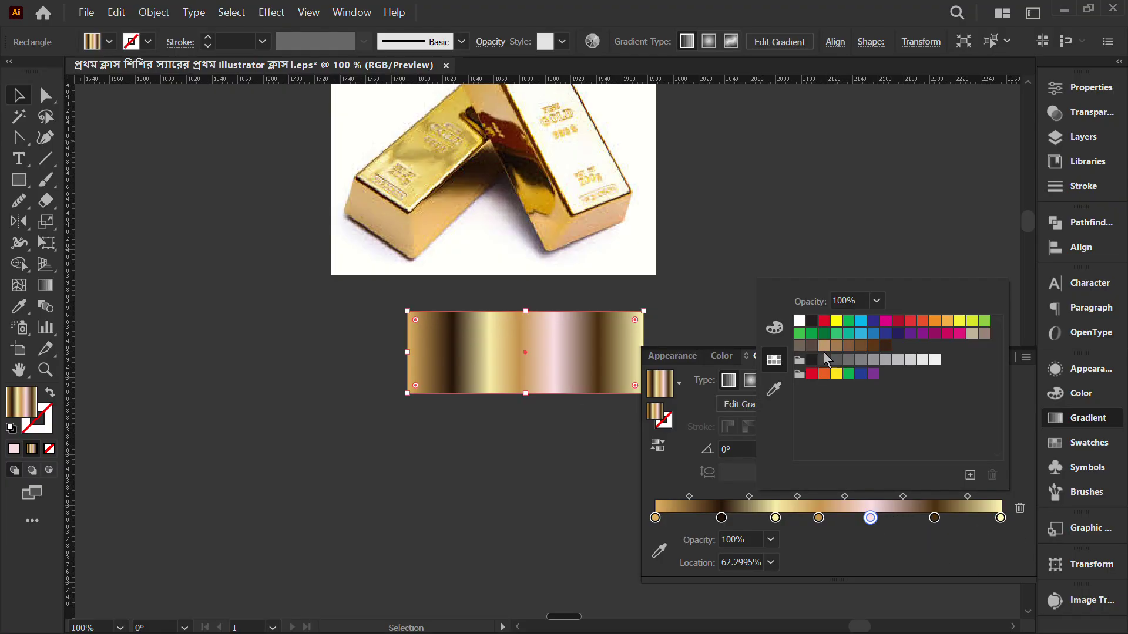
click(774, 390)
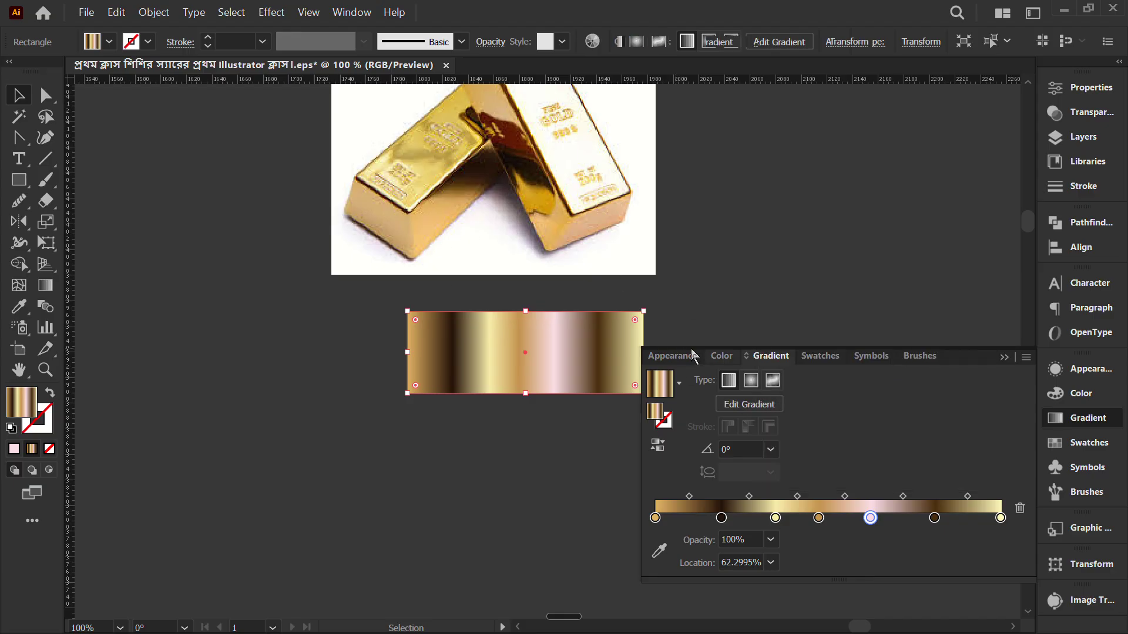
click(536, 182)
click(536, 182)
key(g)
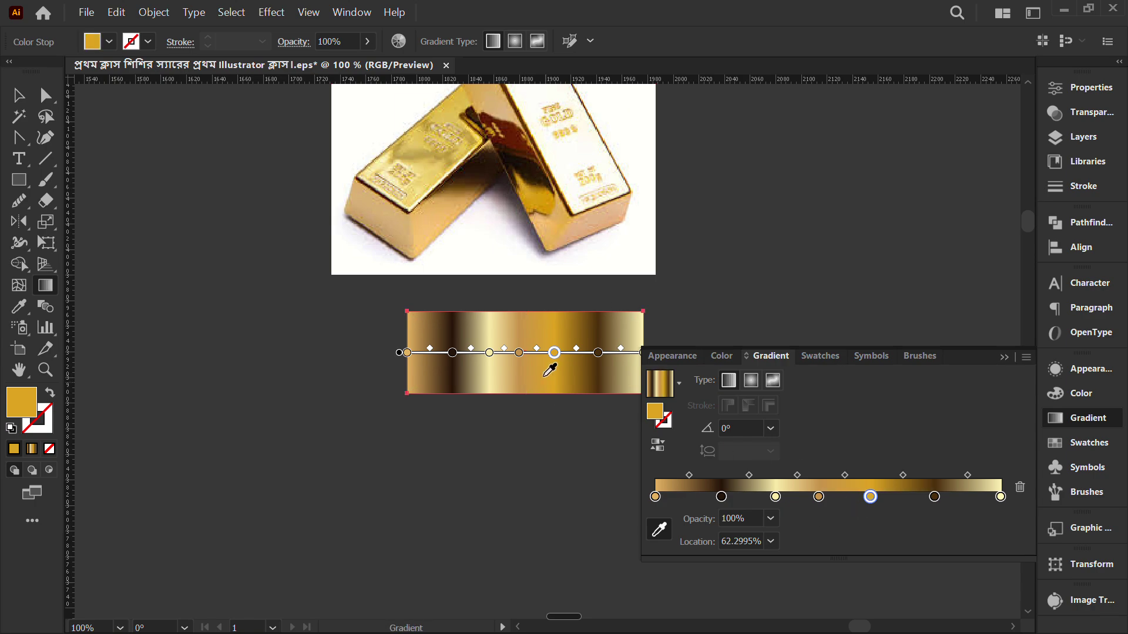
Step: Replace the second stop's dark brown by trying several photo colours, ending with a peach tan sampled from the leaning bar's front end
click(722, 497)
double_click(722, 497)
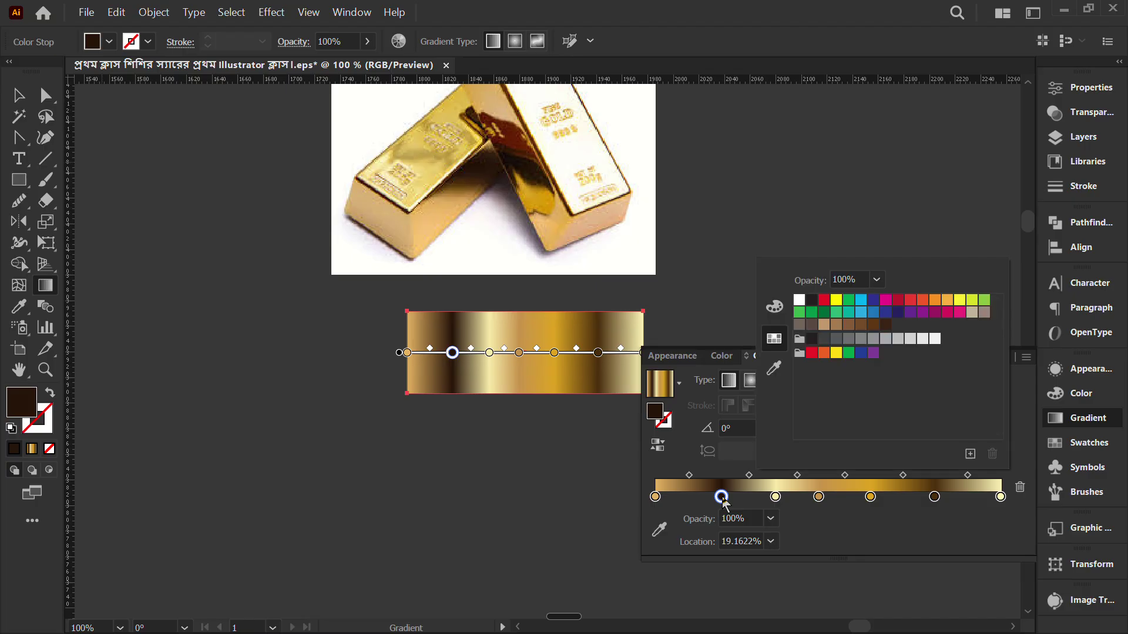
click(774, 369)
click(590, 214)
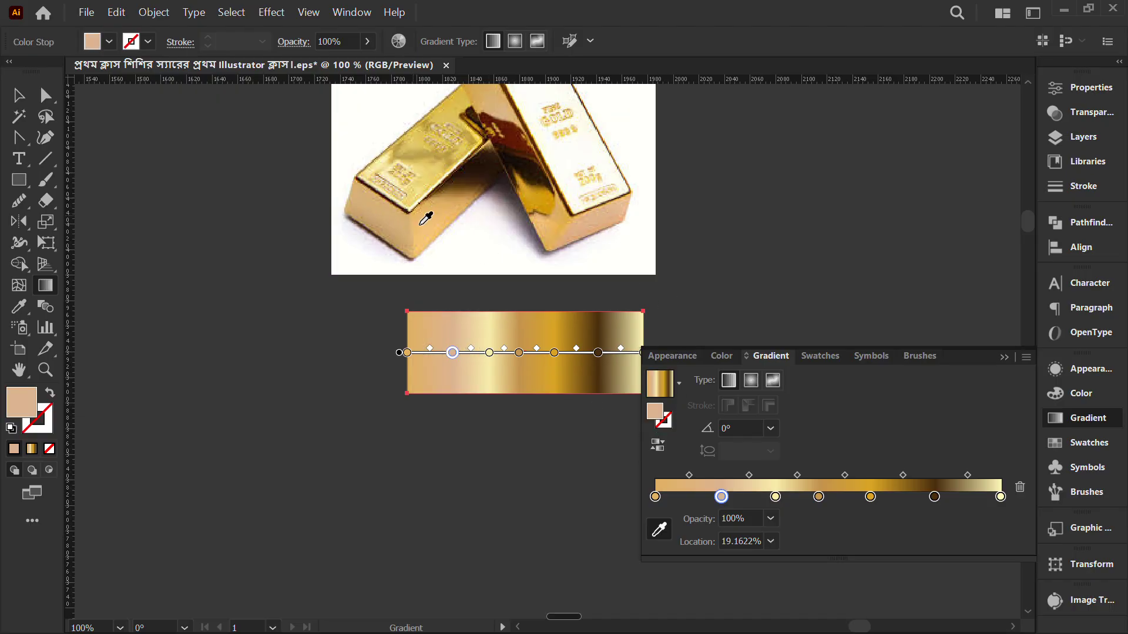
click(489, 227)
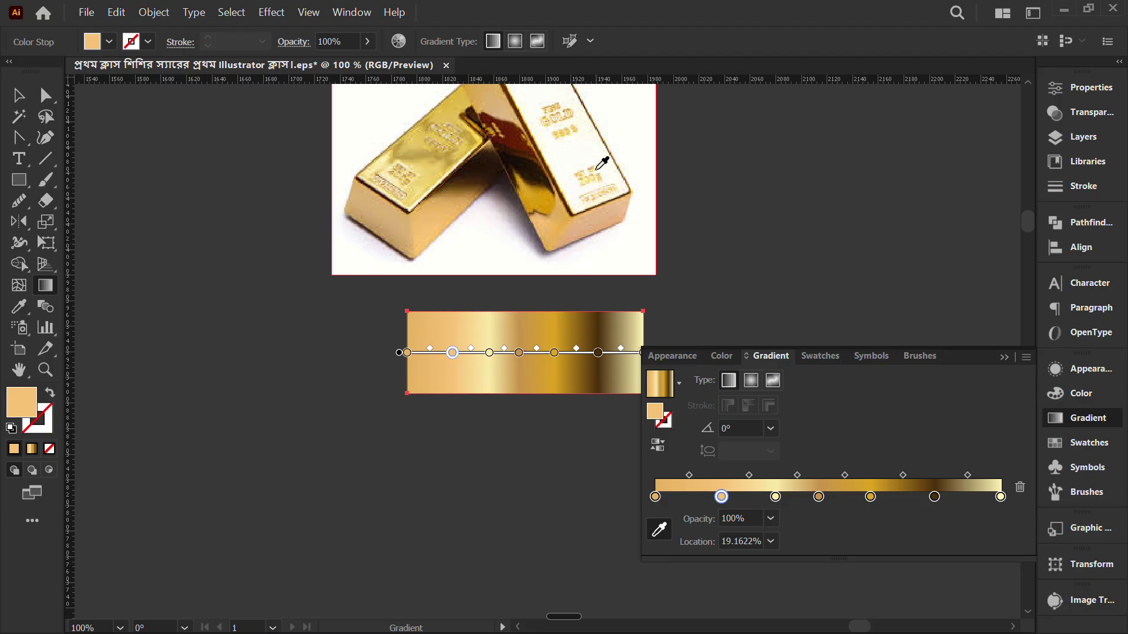
click(616, 155)
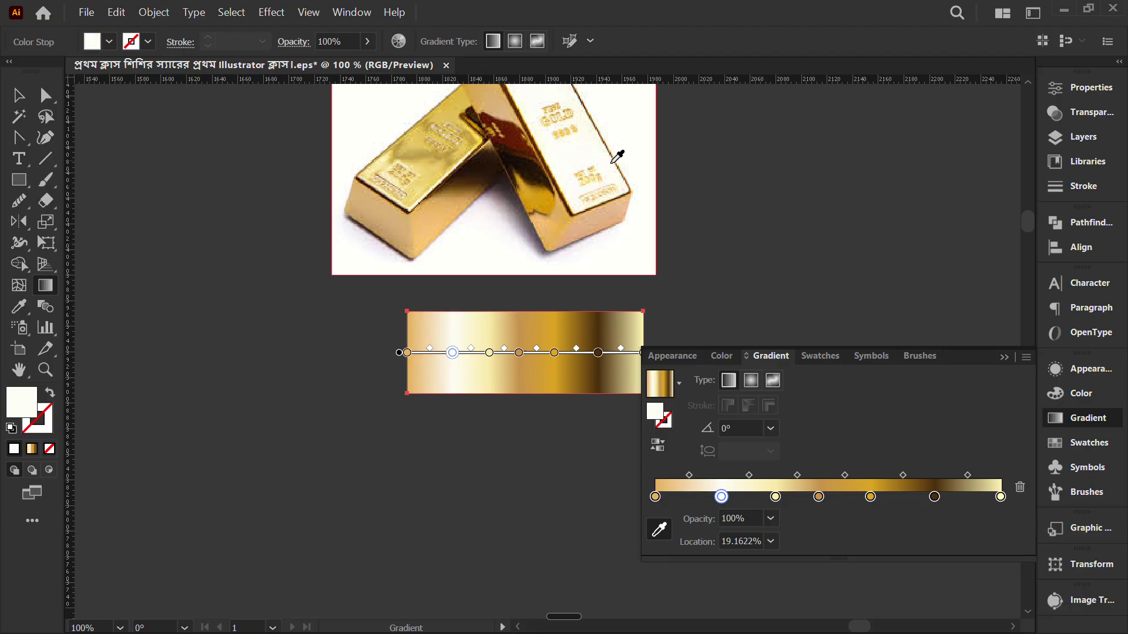
click(584, 214)
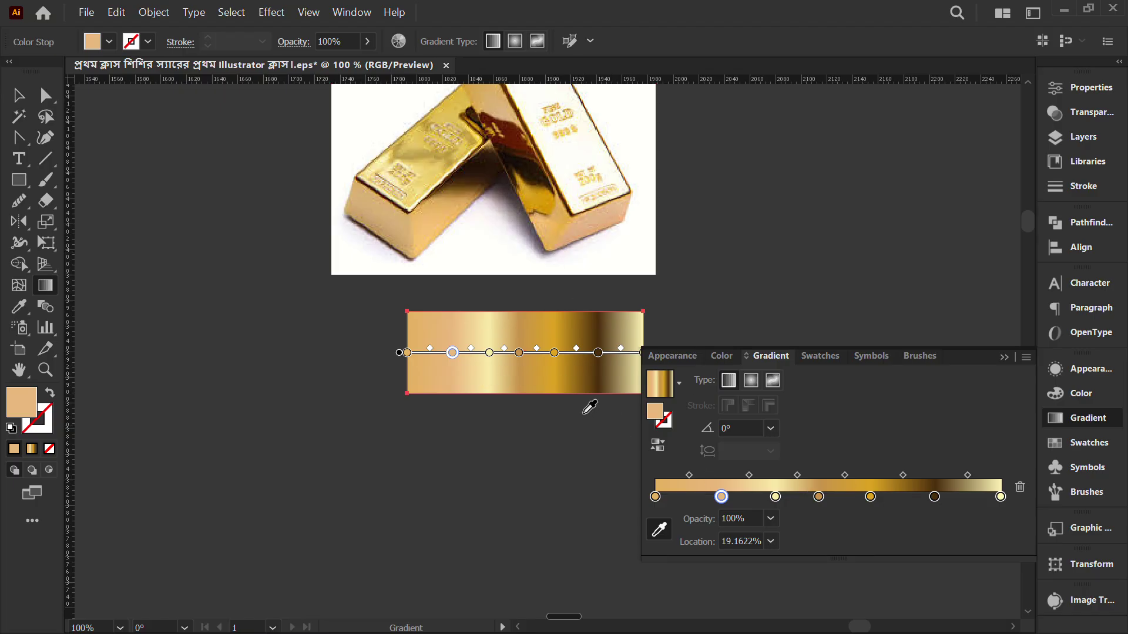
Step: Recolour the dark brown sixth stop with pale gold sampled from the lower bar's top face, and remove that stop from the gradient
click(598, 352)
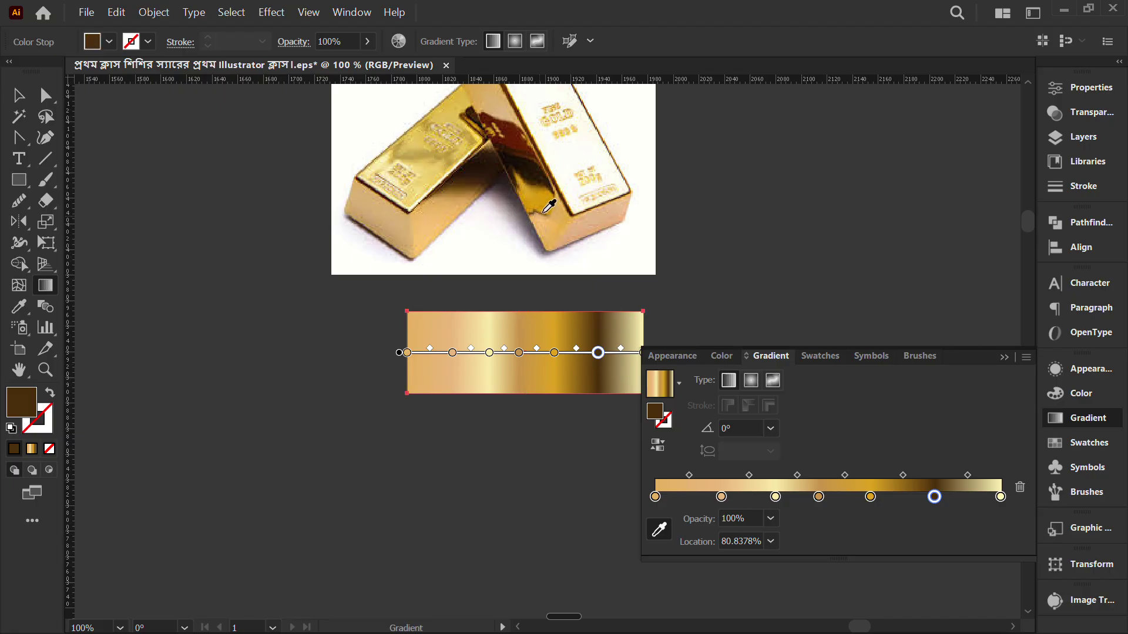
click(389, 164)
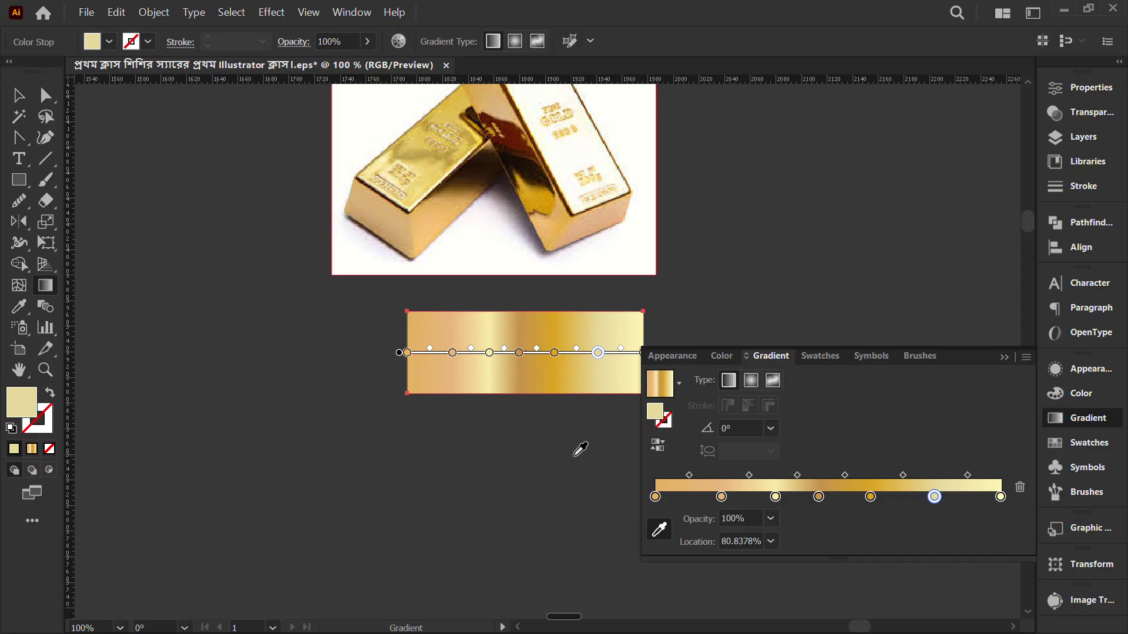
click(694, 477)
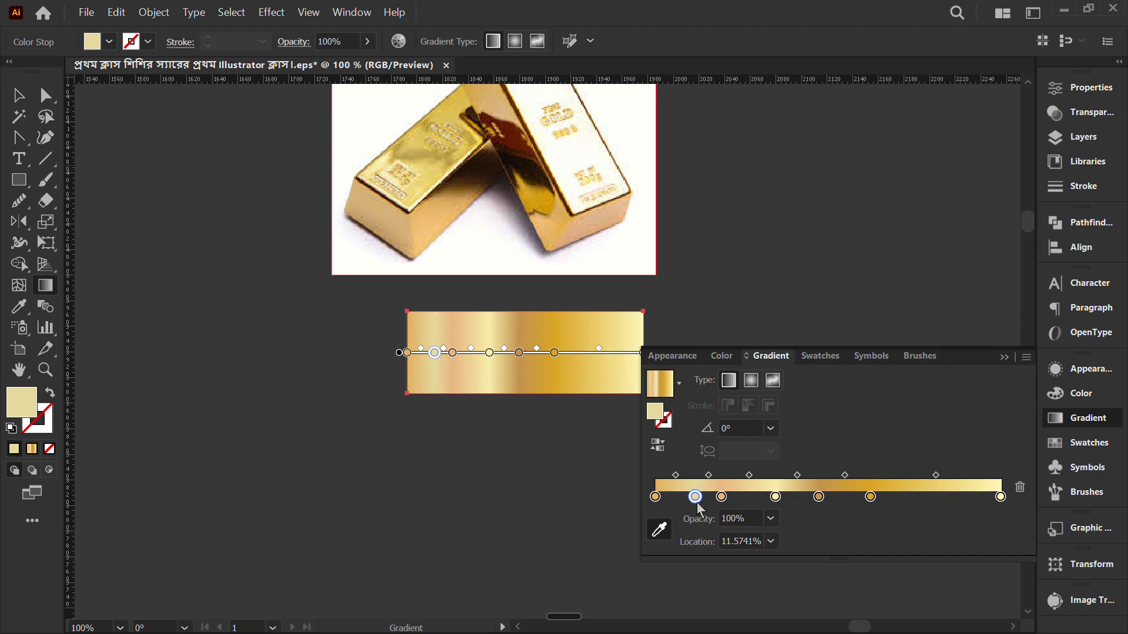
drag(700, 509, 689, 541)
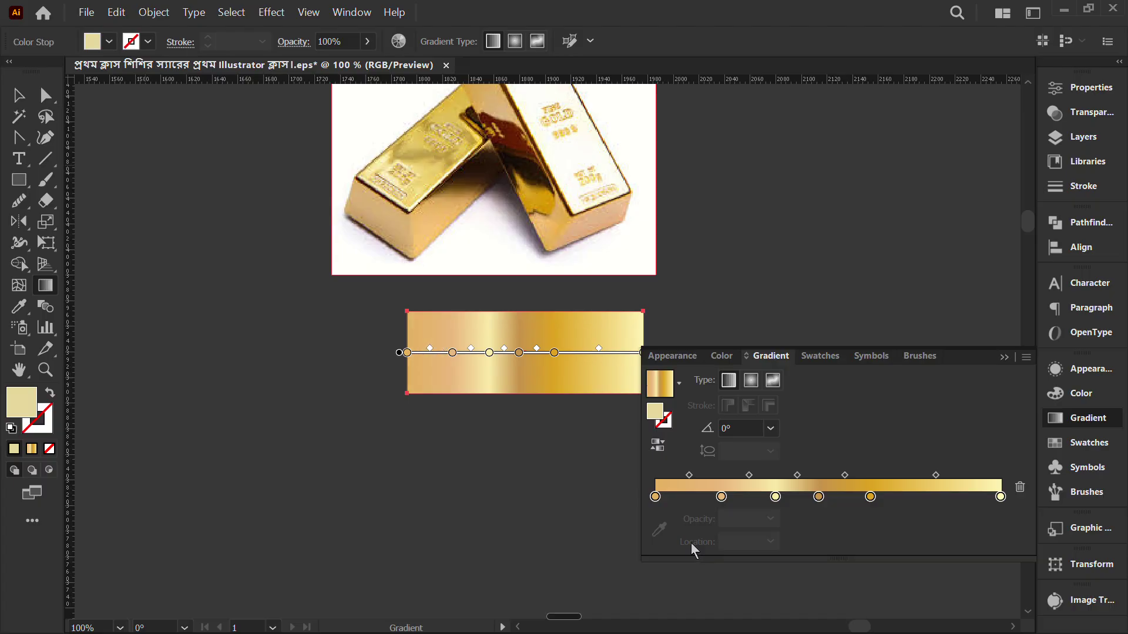
Step: Try a 20% location for the midpoint between the first two stops and set it back to 50%
click(689, 475)
click(771, 541)
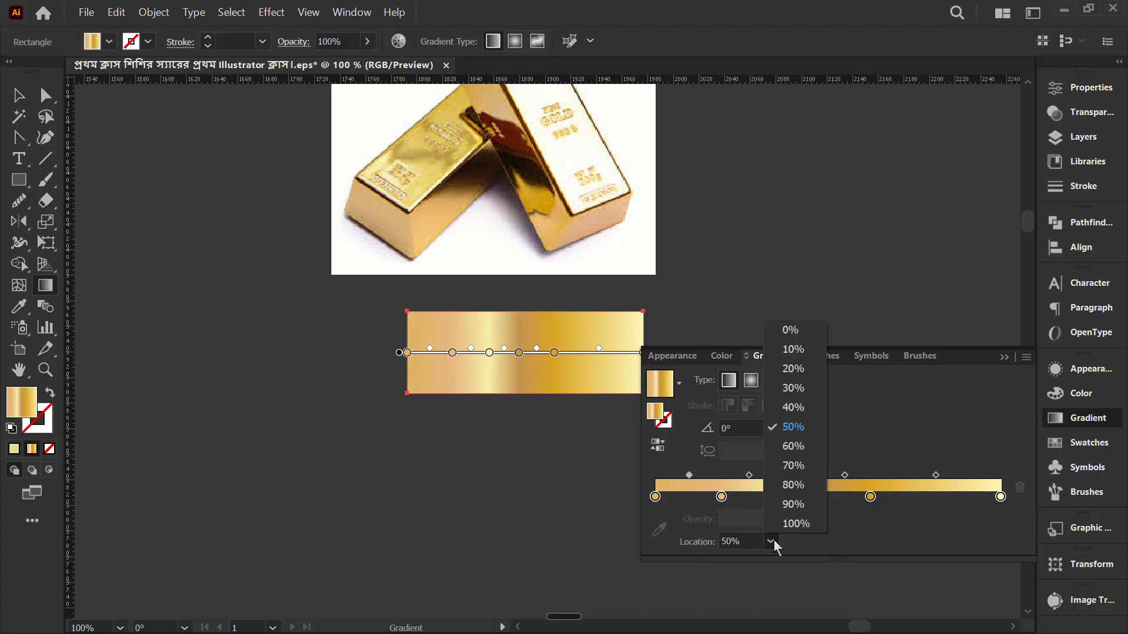
click(795, 369)
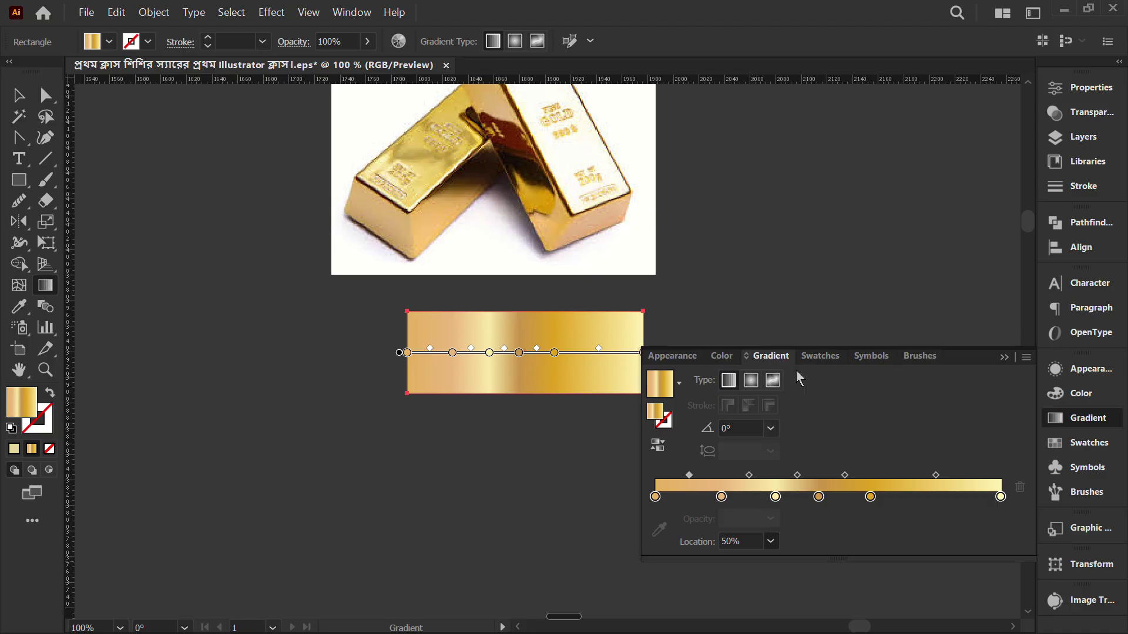
click(769, 541)
click(783, 422)
Step: Try an 87% location for the midpoint between the third and fourth stops and set it back to 50%
click(753, 473)
key(ctrl+z)
click(758, 542)
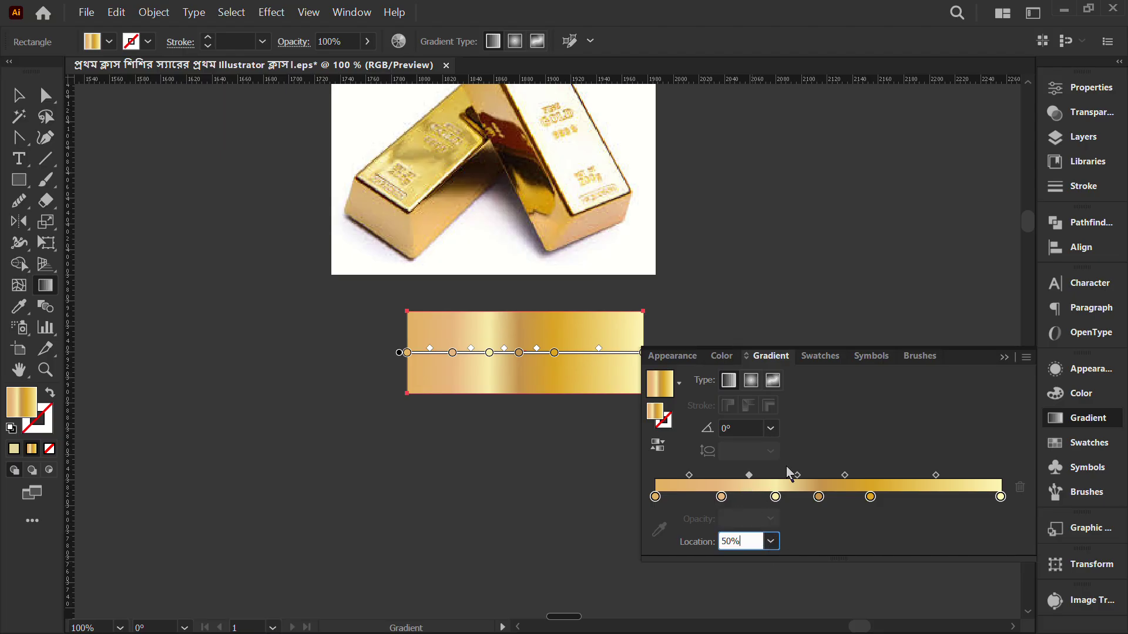
click(797, 475)
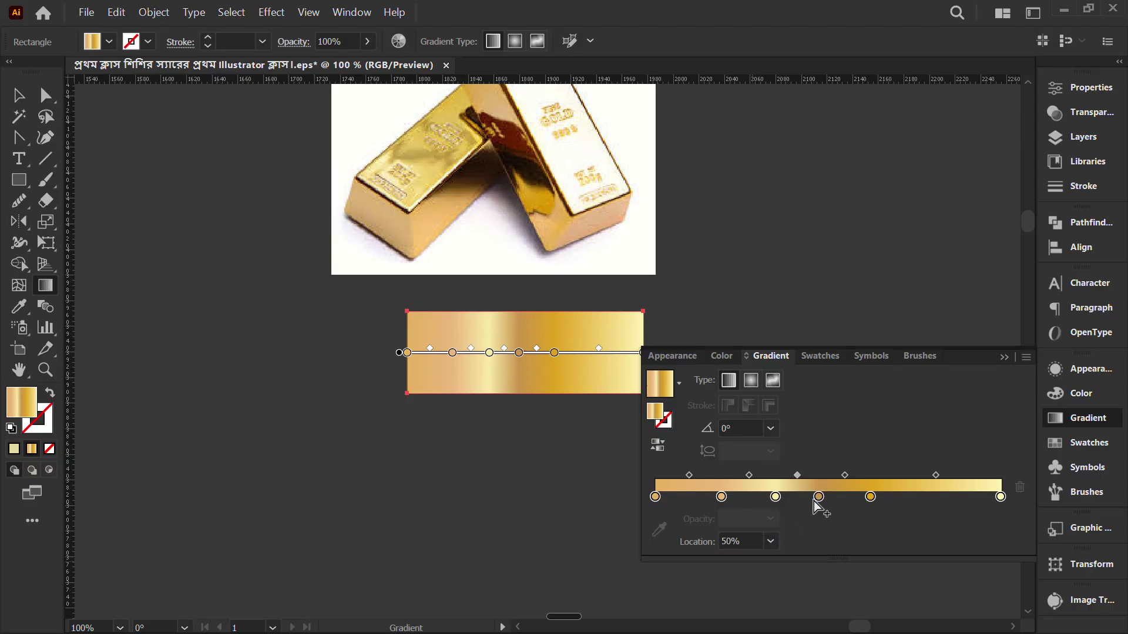
drag(797, 475, 814, 475)
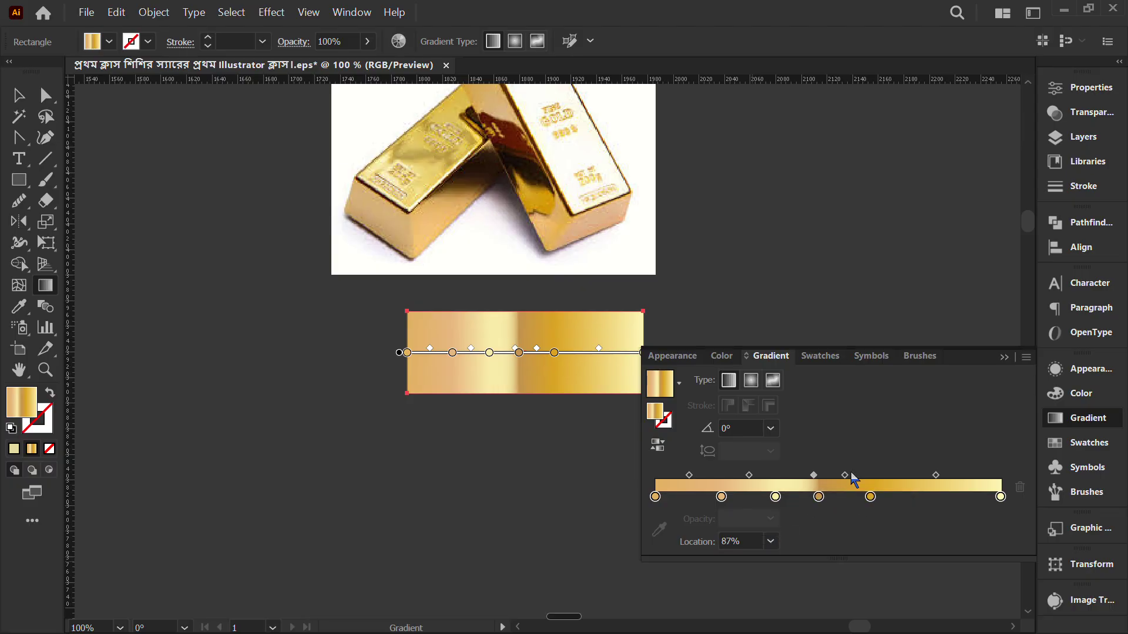
click(770, 541)
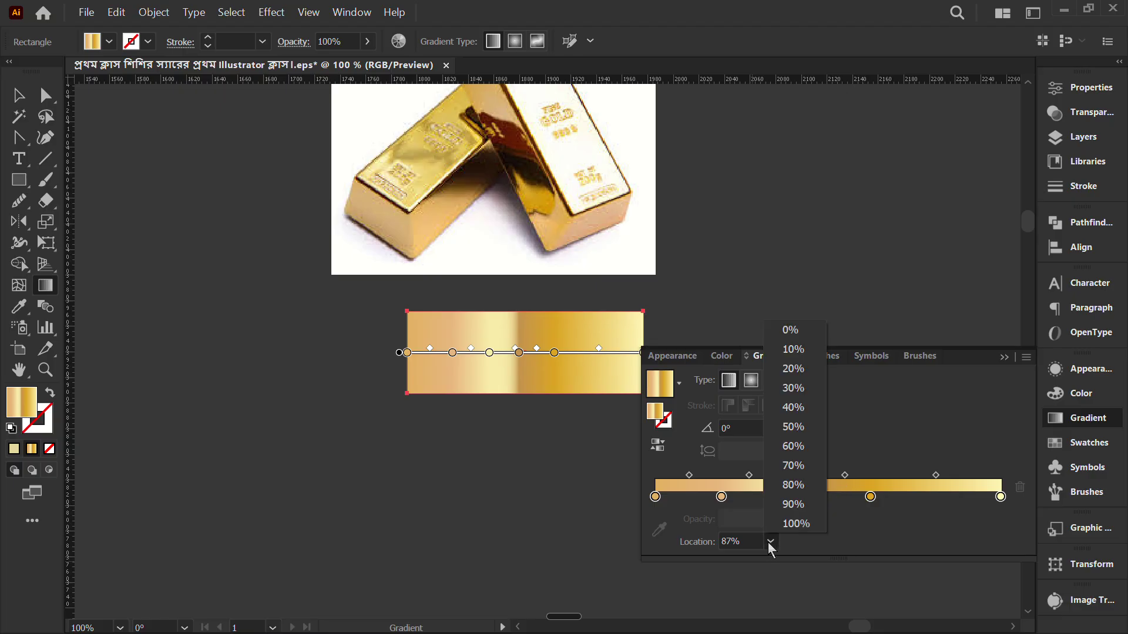
click(792, 427)
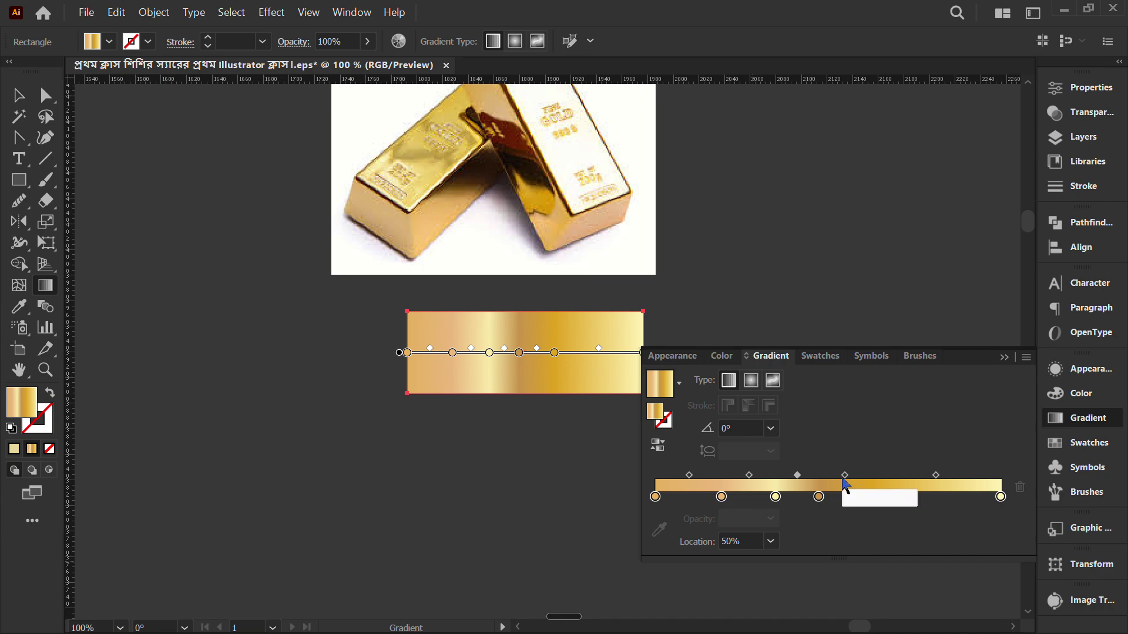
Step: Undo another 87% shift of the third midpoint and choose a 50% location for the midpoint between the fourth and fifth stops
drag(797, 475, 814, 474)
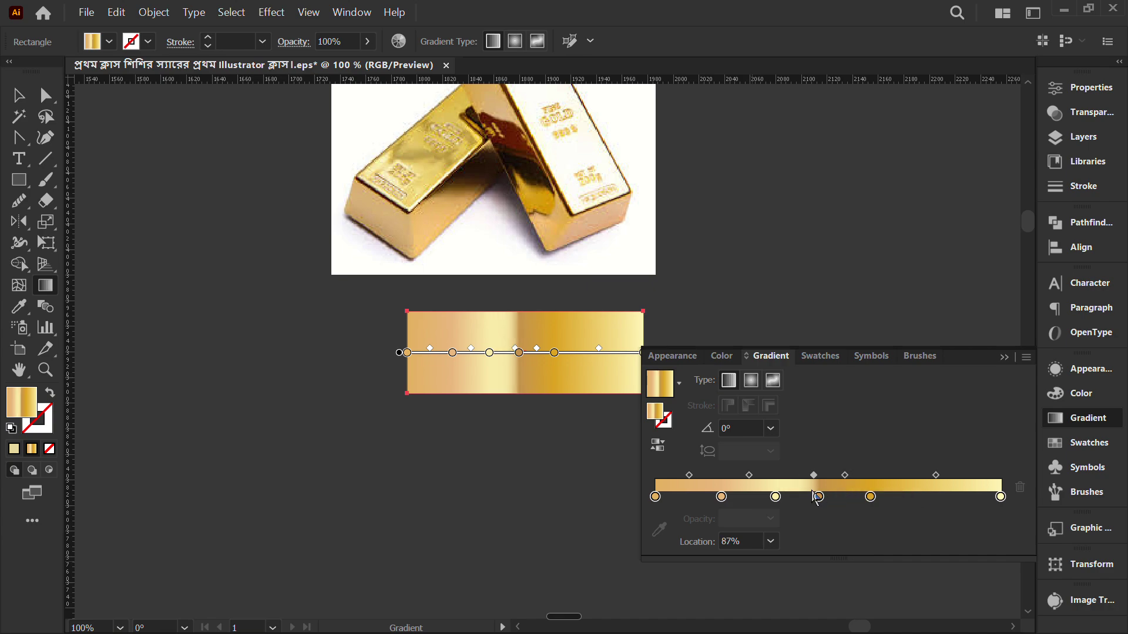
key(ctrl+z)
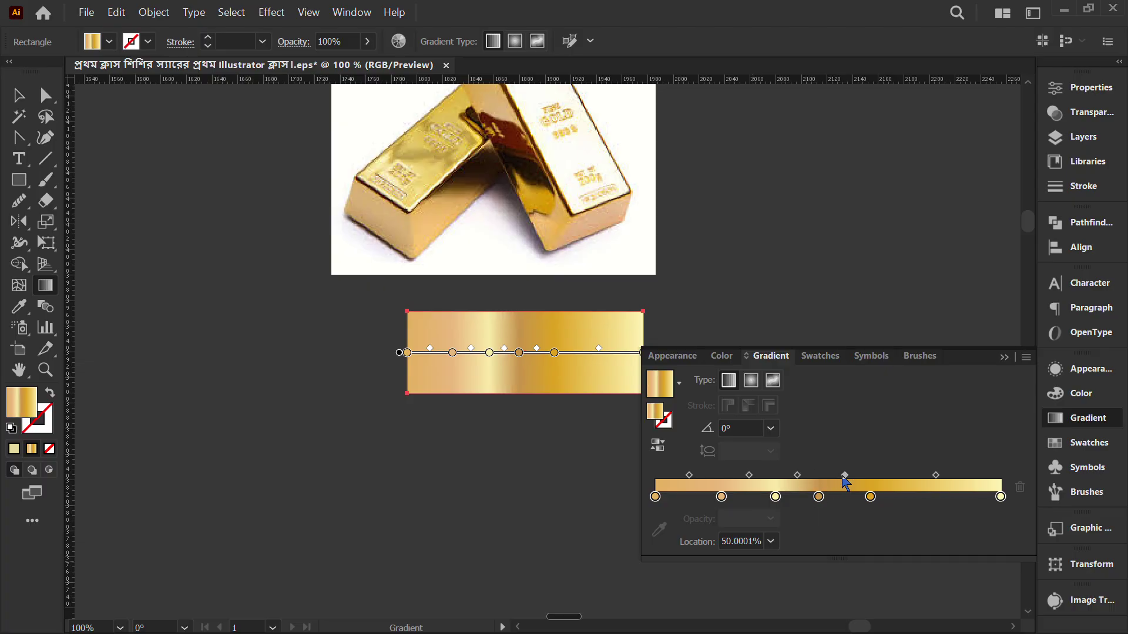
click(770, 541)
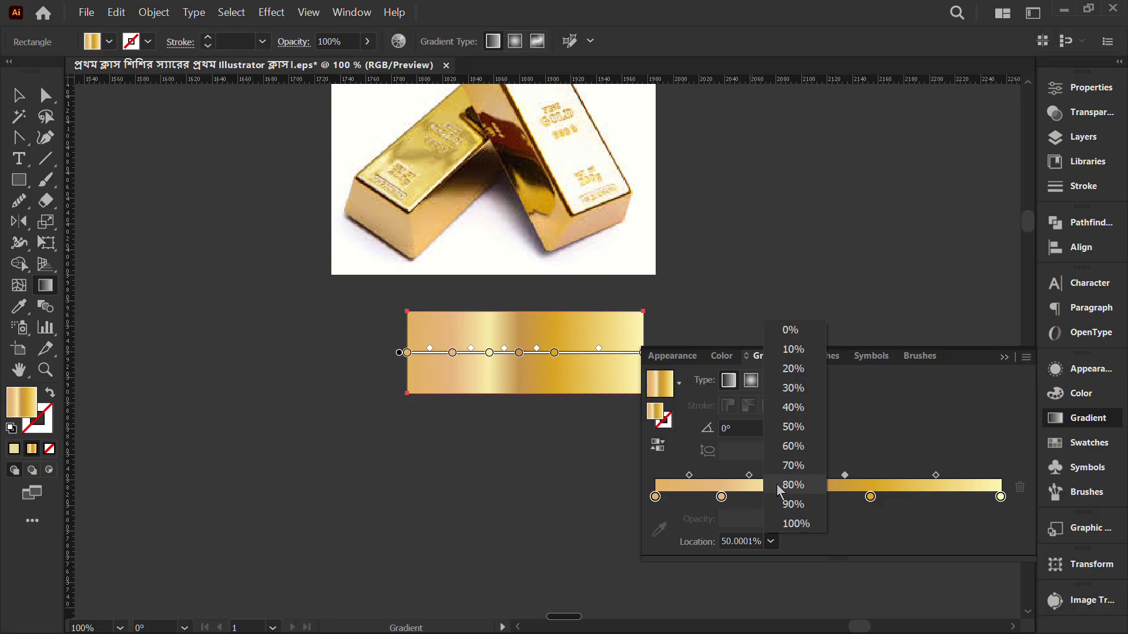
click(795, 424)
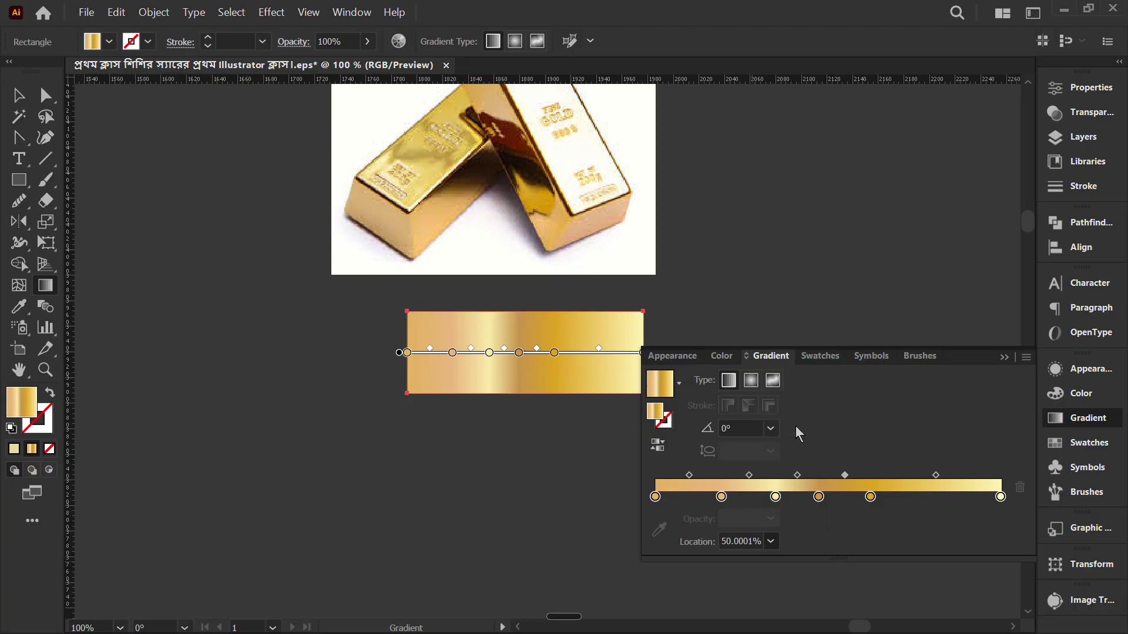
Step: Add a colour stop at about 79% between the rich gold stop and the pale last stop of the rectangle's gradient
click(928, 500)
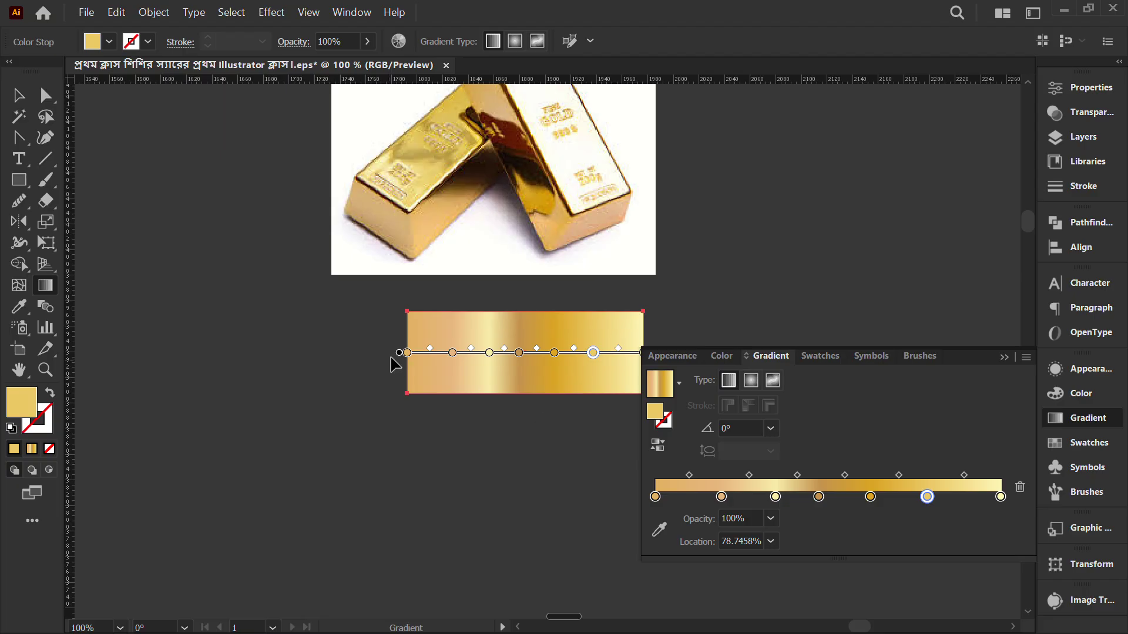
key(space)
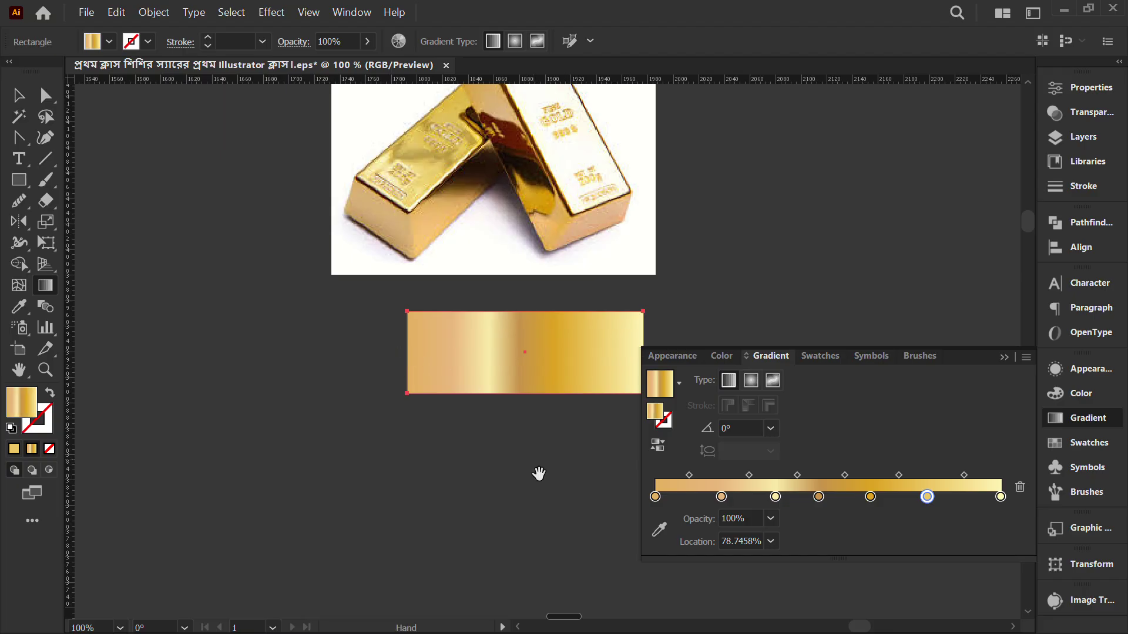
drag(532, 496, 384, 507)
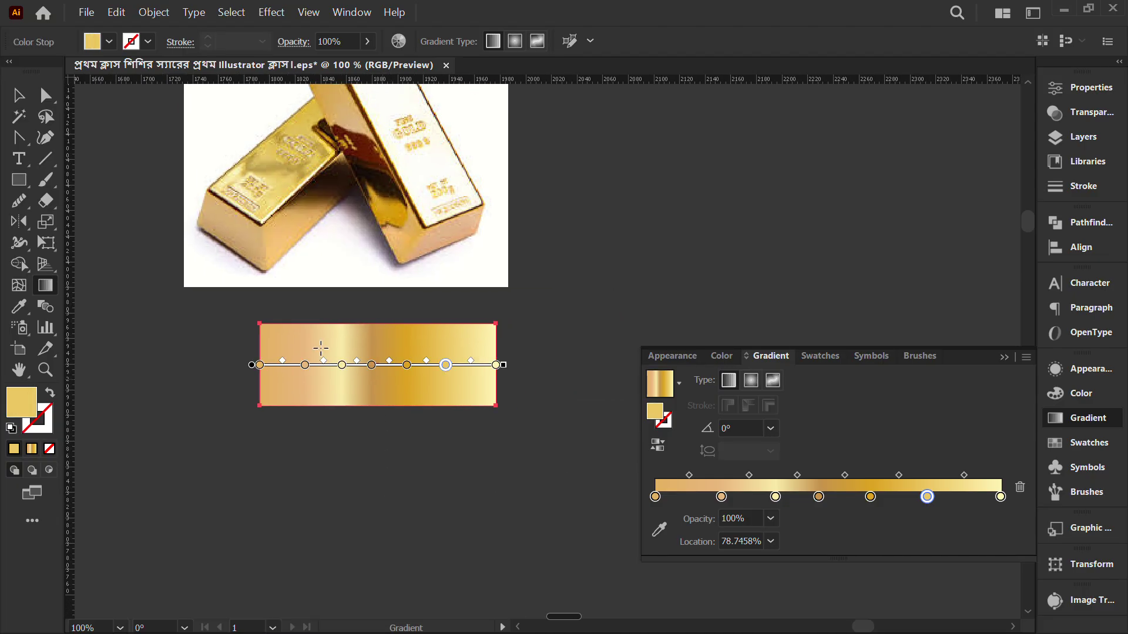
key(space)
key(space)
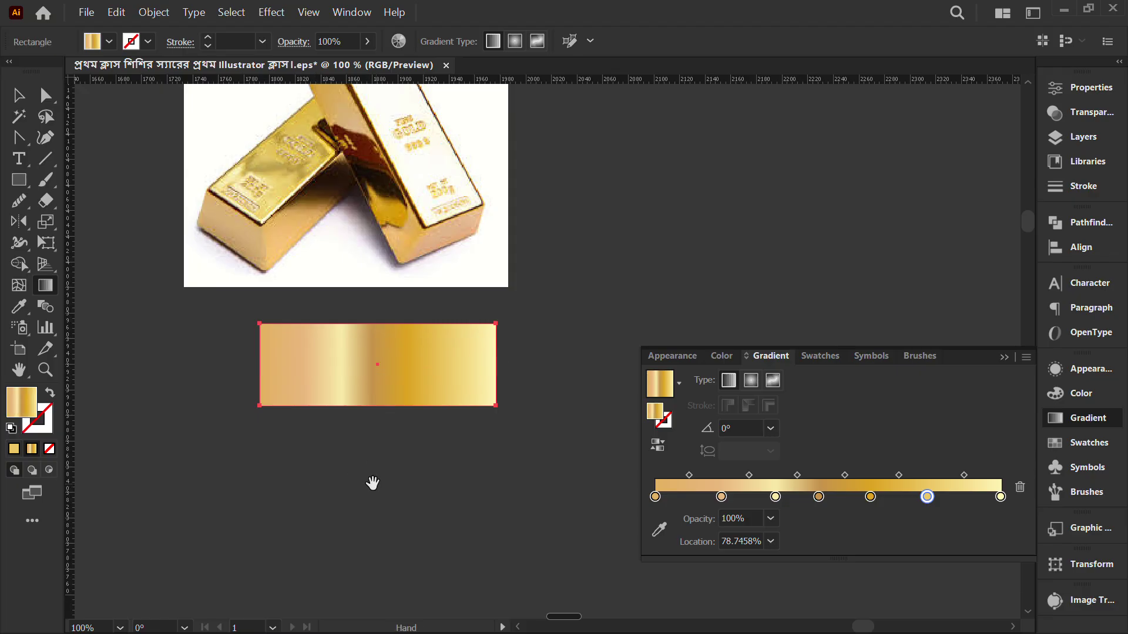
key(space)
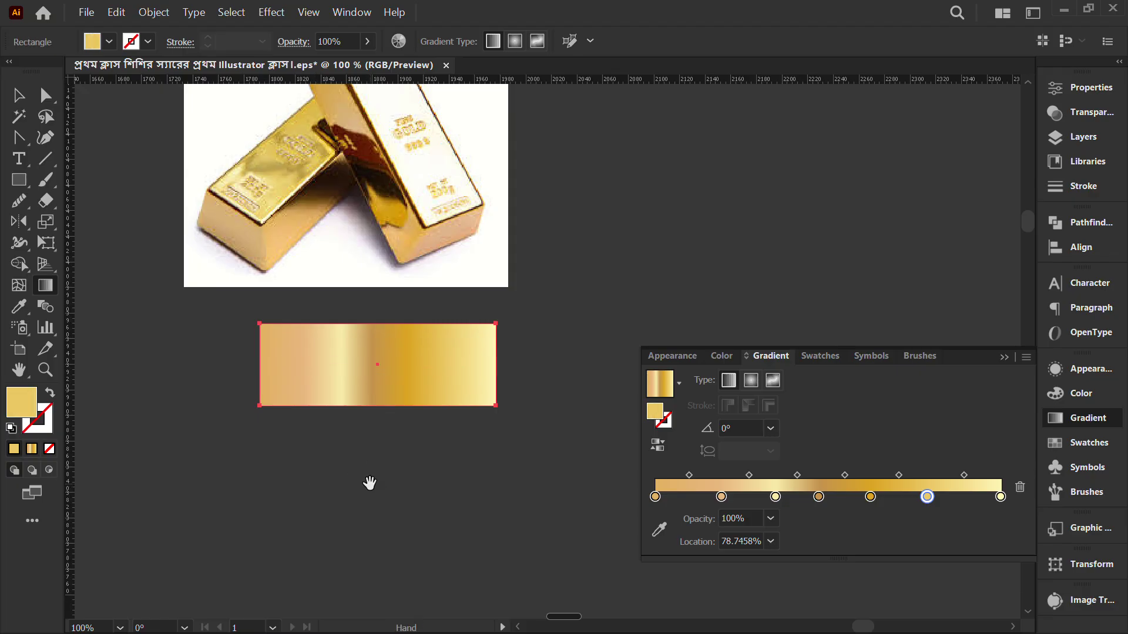
key(ctrl)
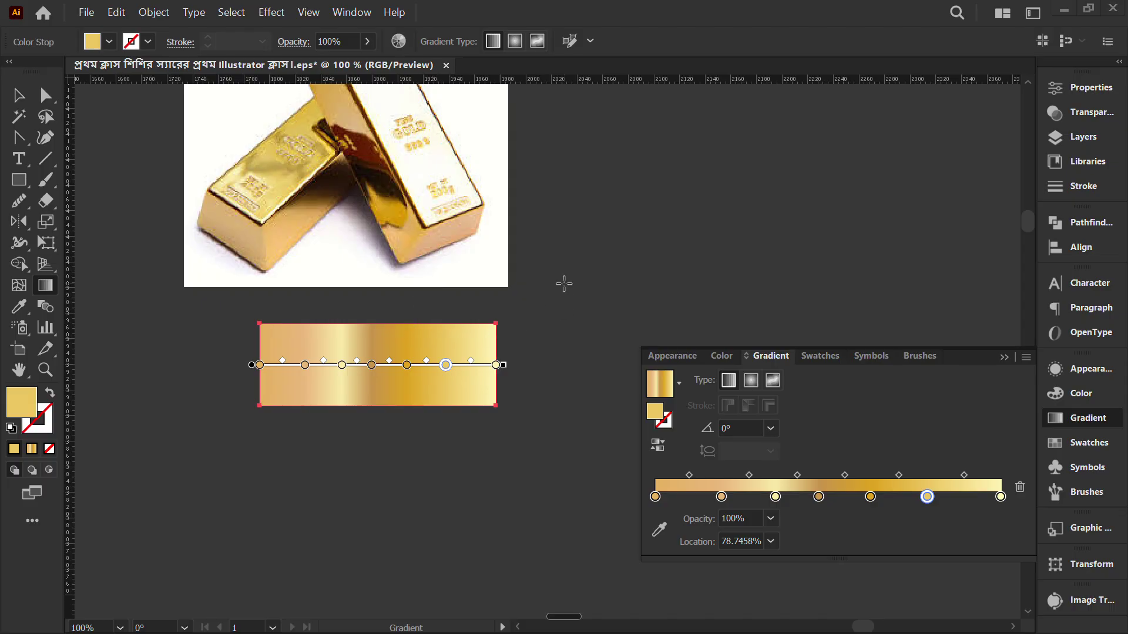
Step: Delete the gold bars photo and move the gold gradient rectangle up into the space it occupied
click(1000, 358)
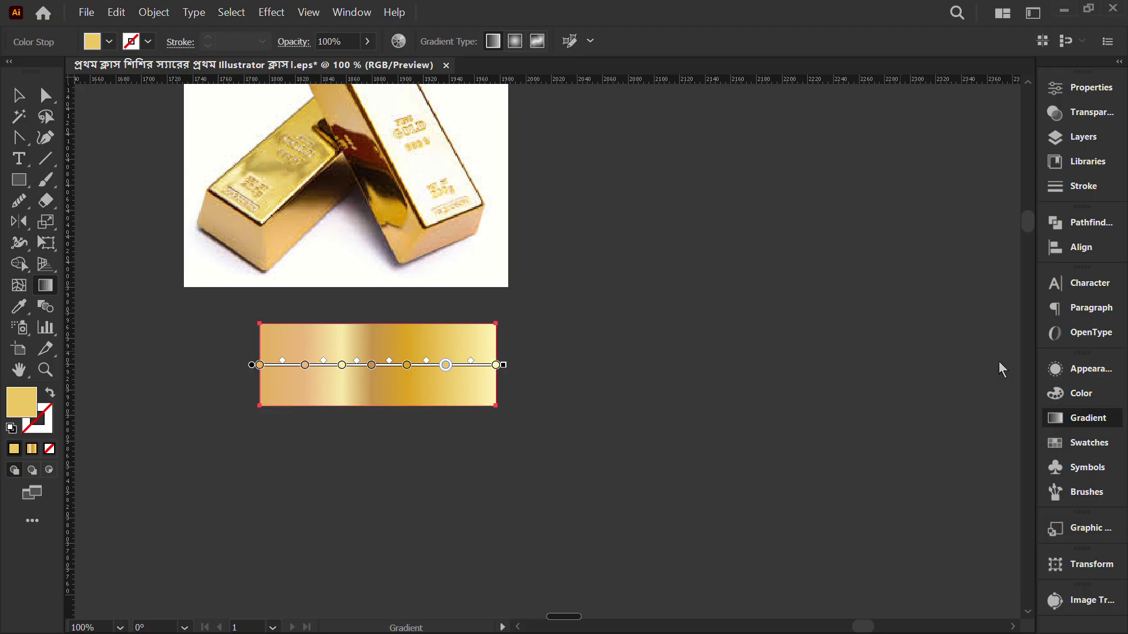
key(v)
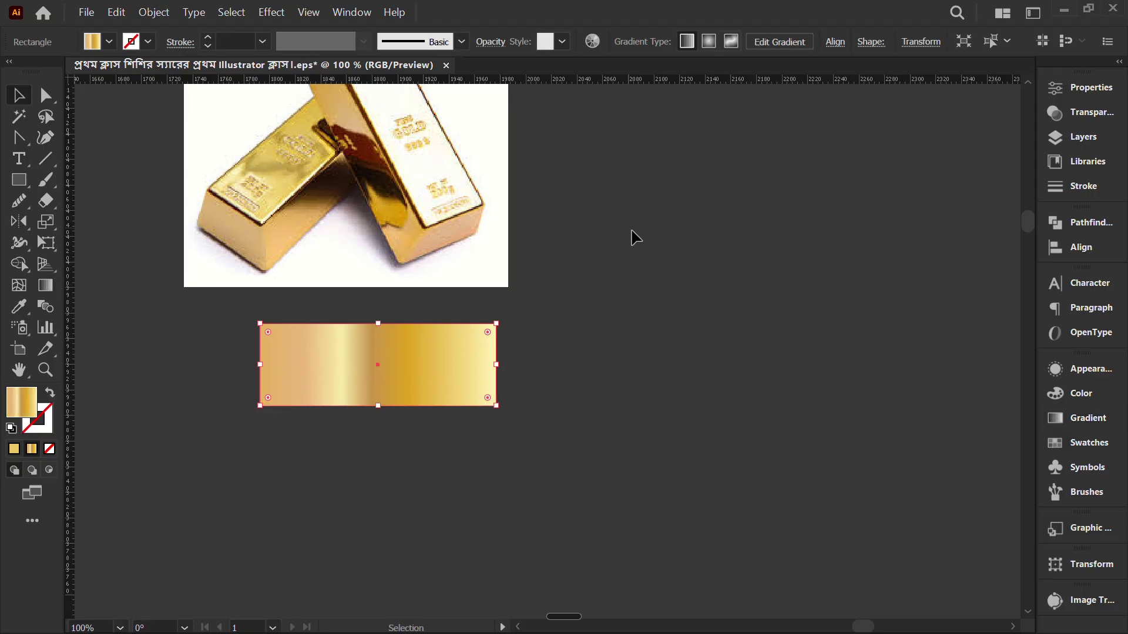
click(632, 237)
click(454, 216)
key(Delete)
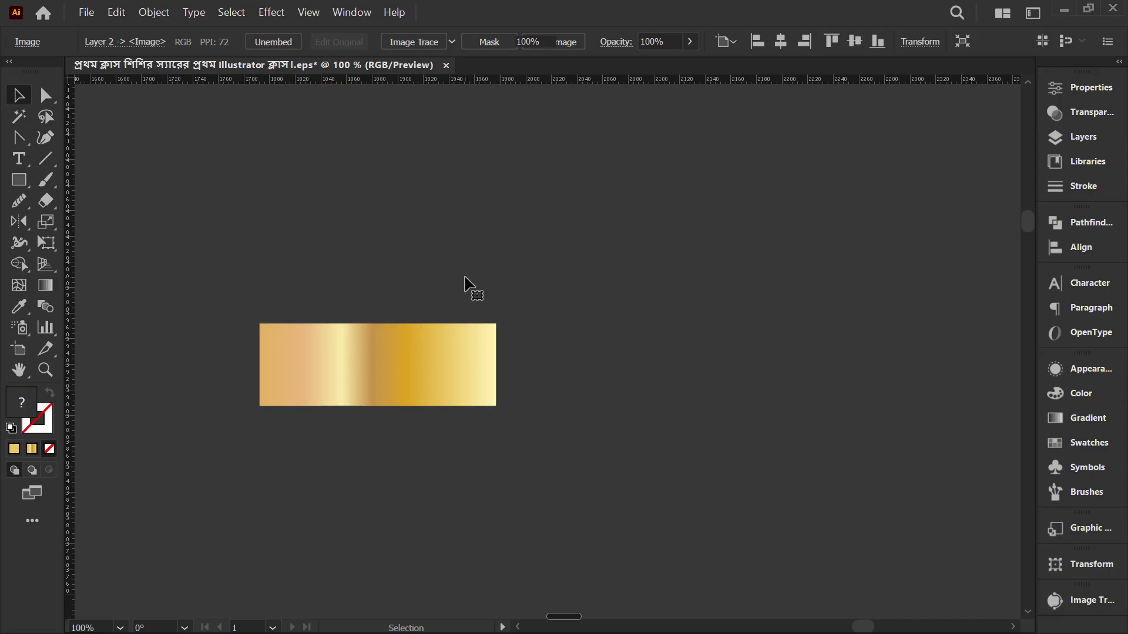
click(438, 359)
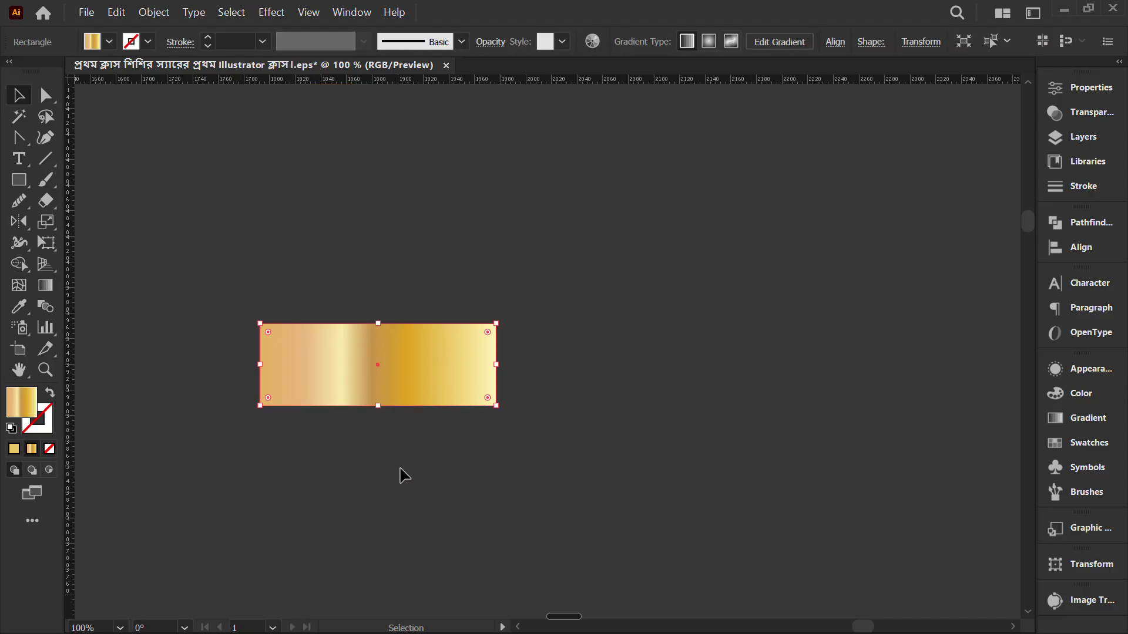
drag(395, 379, 385, 227)
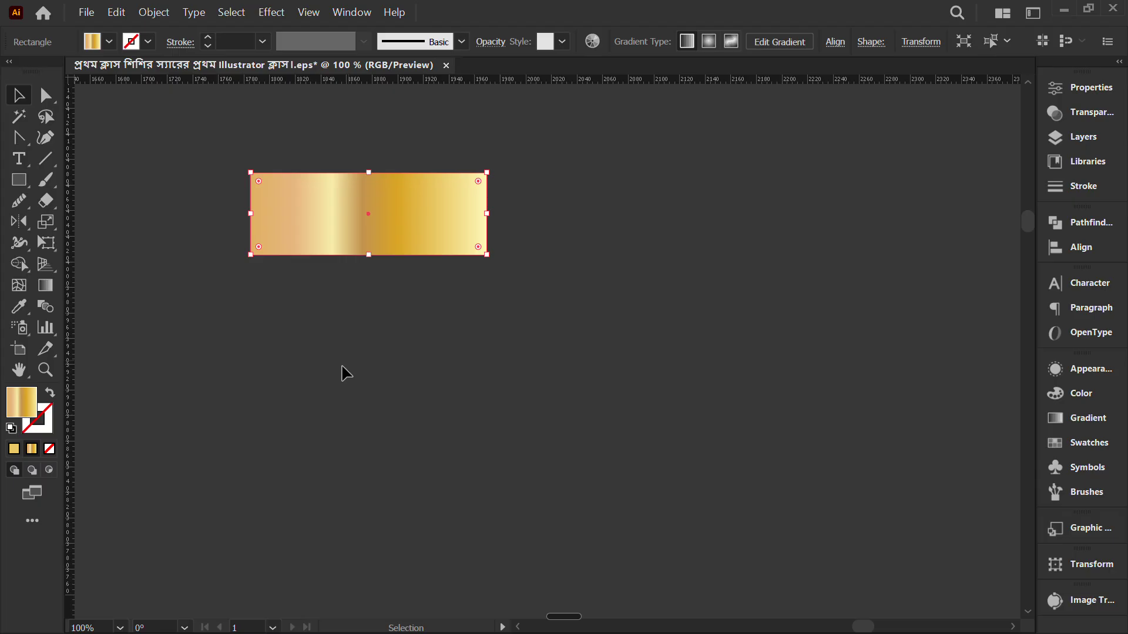
Step: Draw a large circle with the gold gradient fill using the Ellipse tool and move it clear of the rectangle
drag(19, 180, 113, 215)
drag(527, 378, 709, 471)
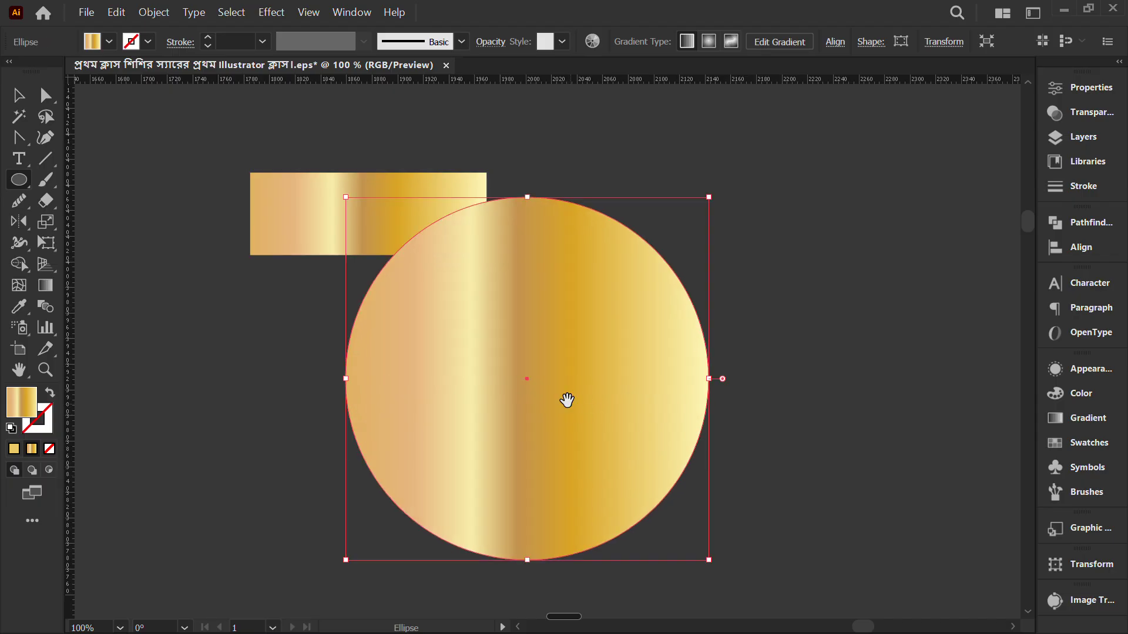
drag(554, 395, 511, 356)
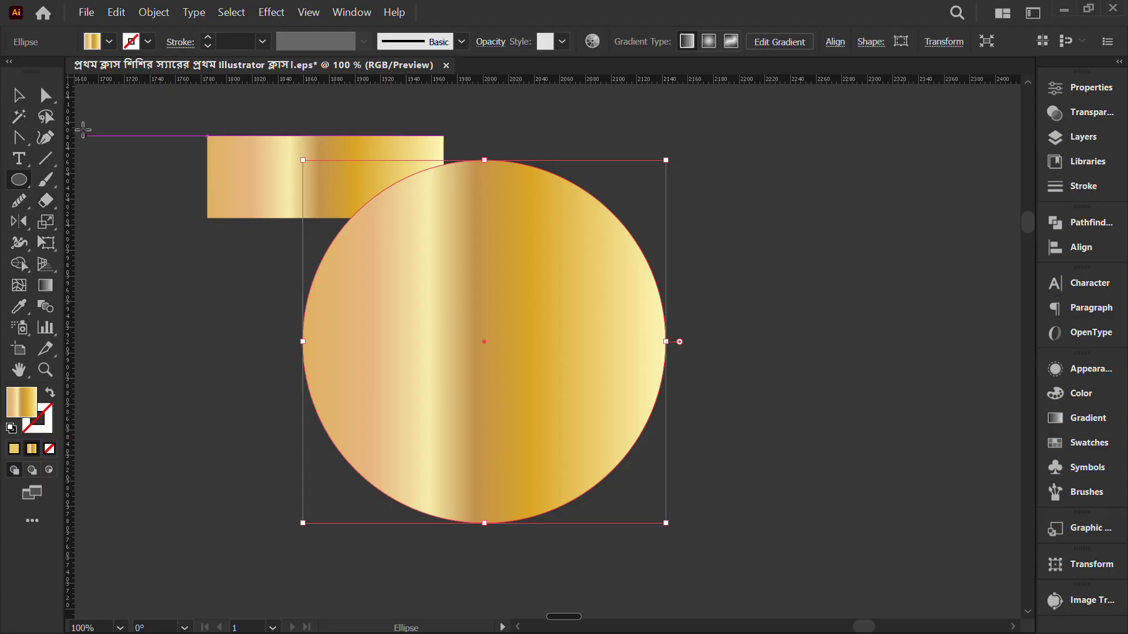
click(20, 97)
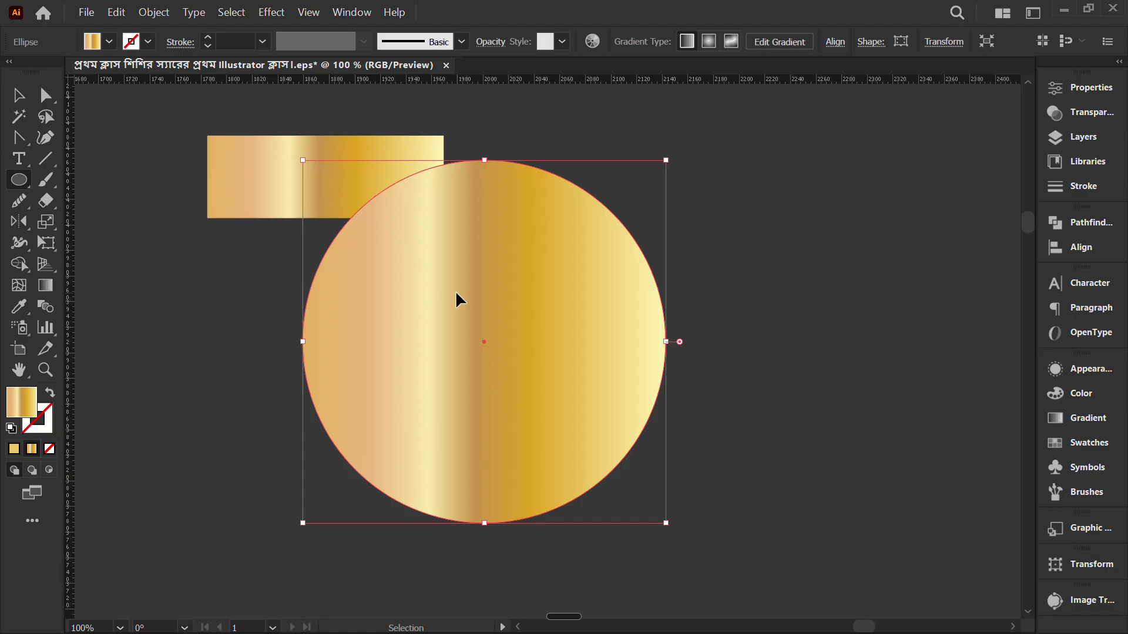
drag(456, 294, 594, 306)
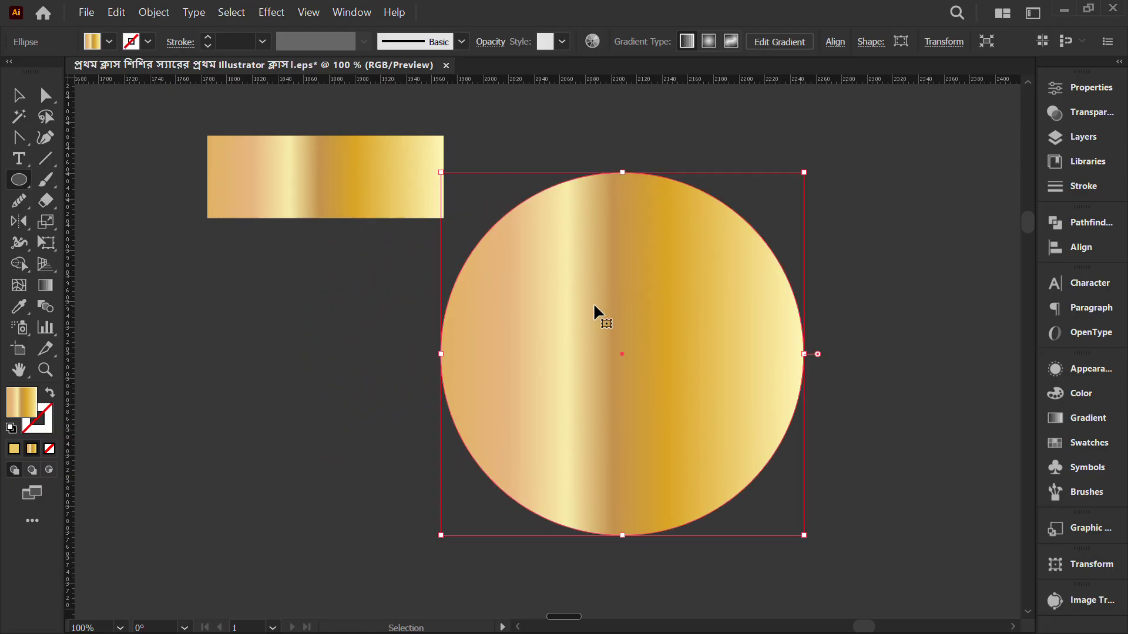
Step: Swap the circle's fill and stroke so the gold gradient outlines it, and set the stroke weight to 33 pt
key(shift+x)
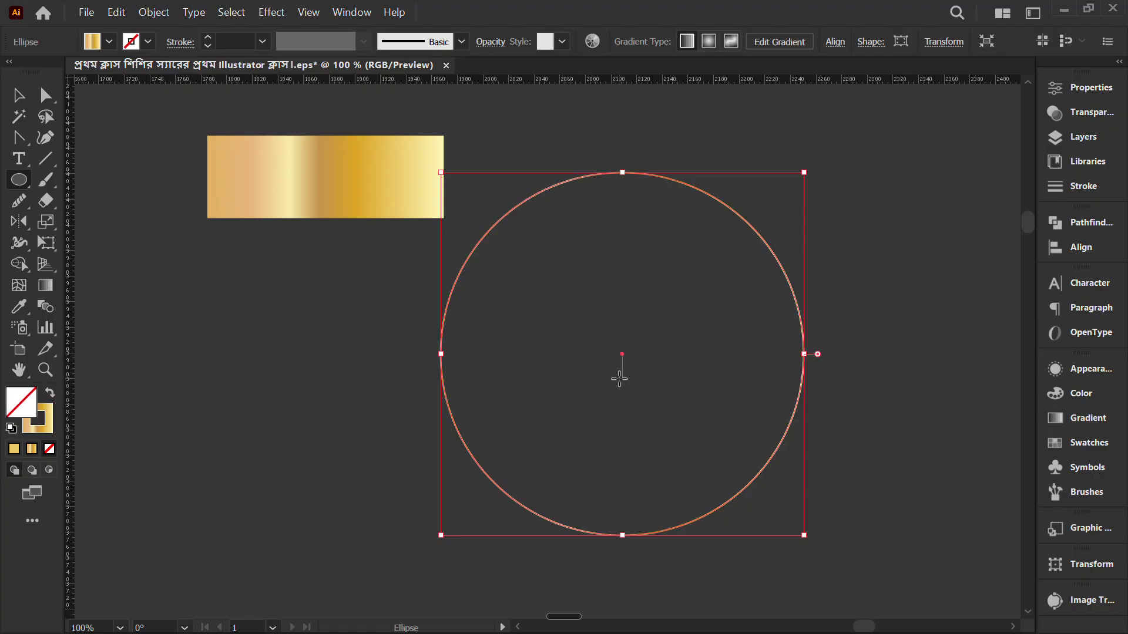
click(208, 37)
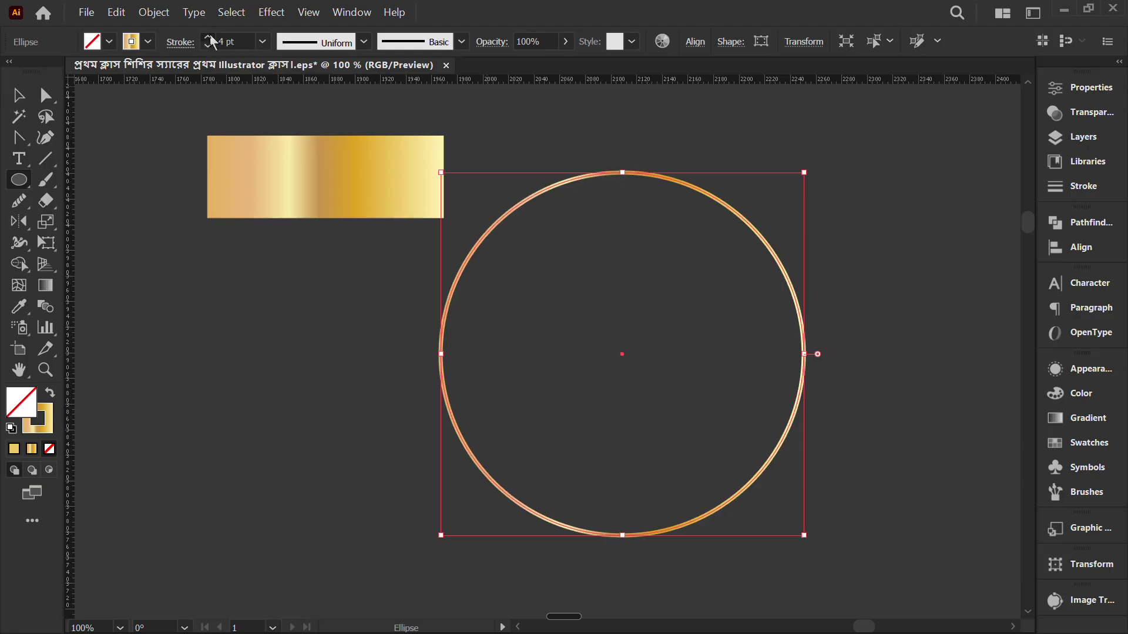
click(208, 35)
click(208, 35)
click(210, 35)
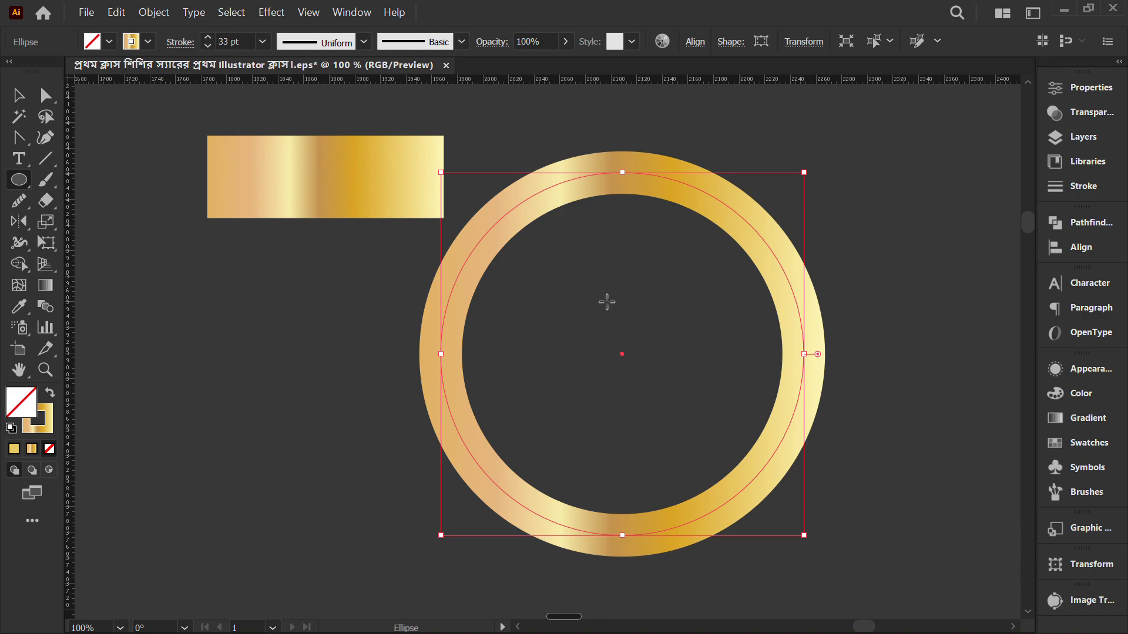
key(v)
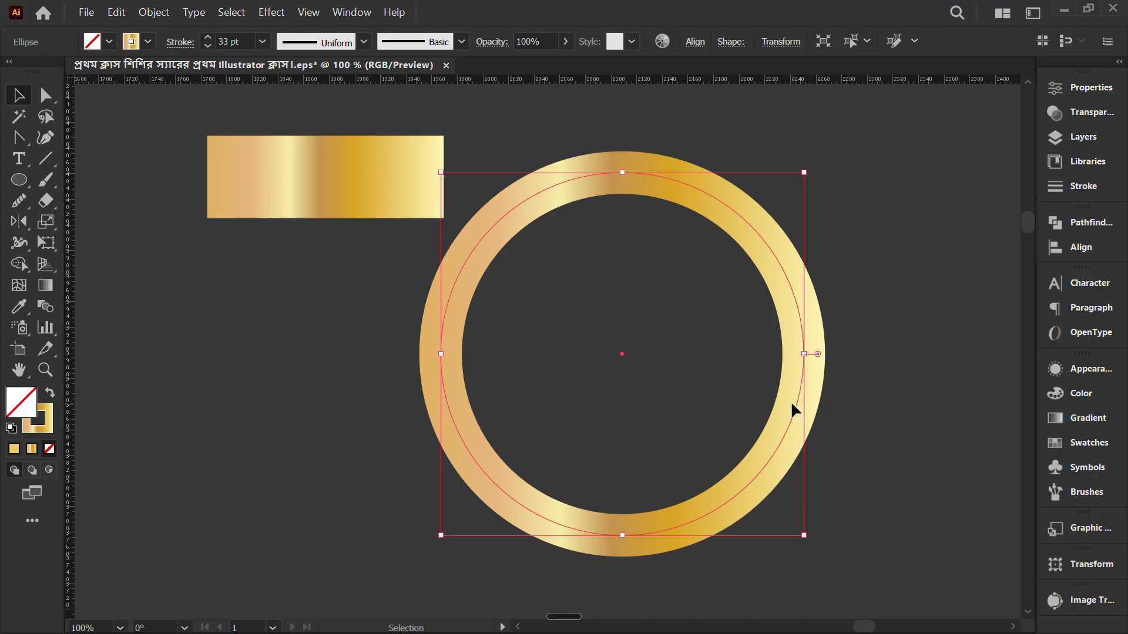
Step: Bring up the ring's gradient settings at a narrower width and make its stroke the active attribute for gradient editing
click(1100, 432)
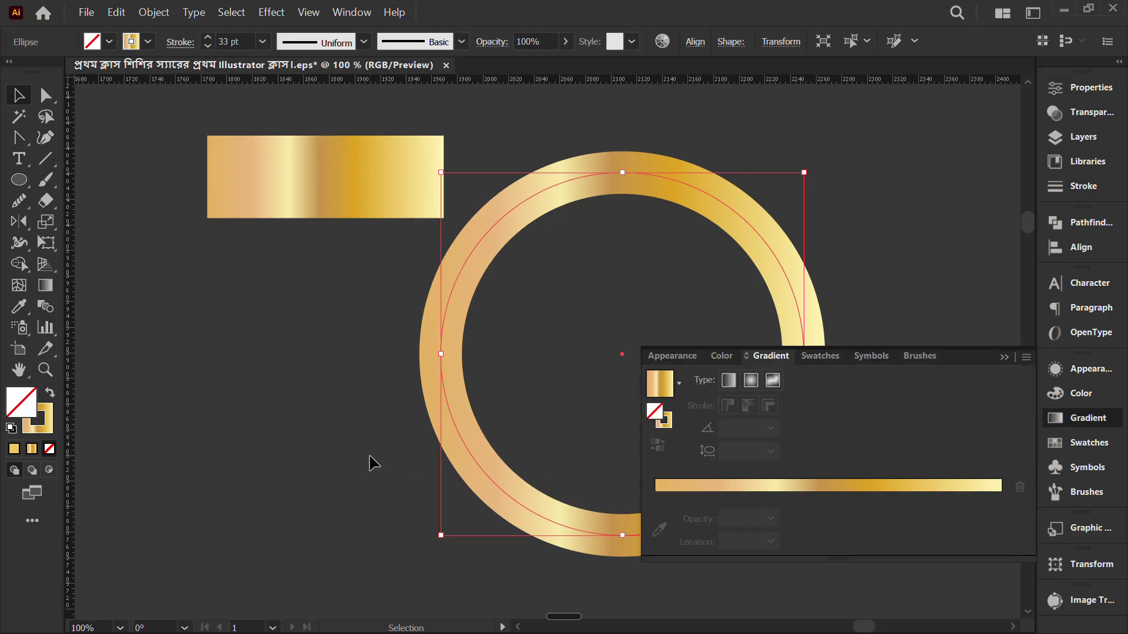
click(52, 288)
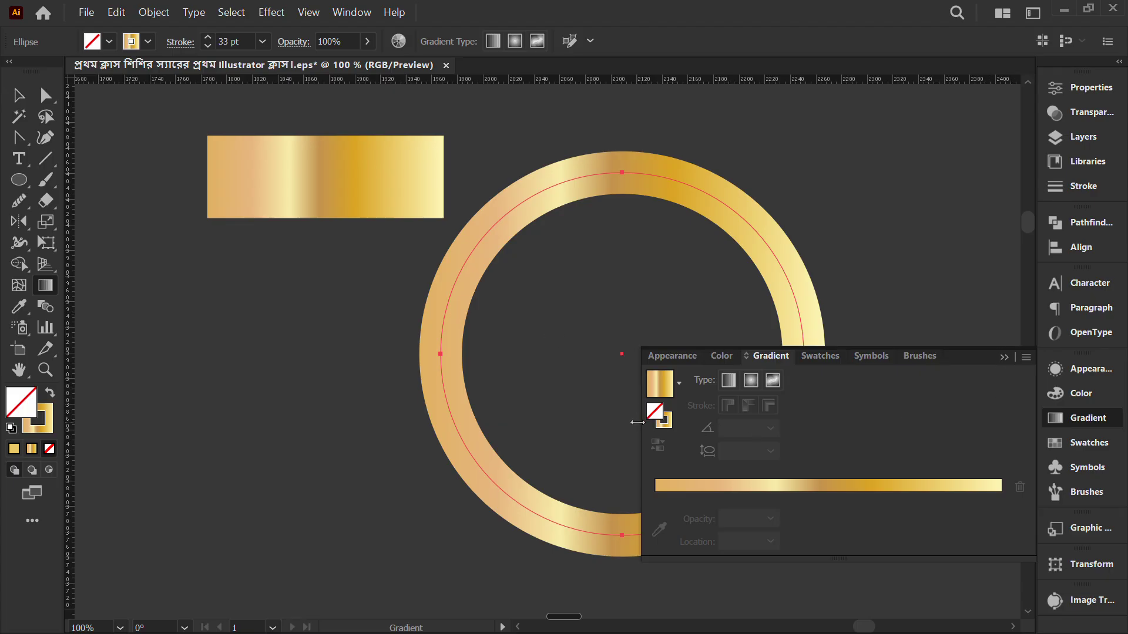
drag(641, 427, 833, 428)
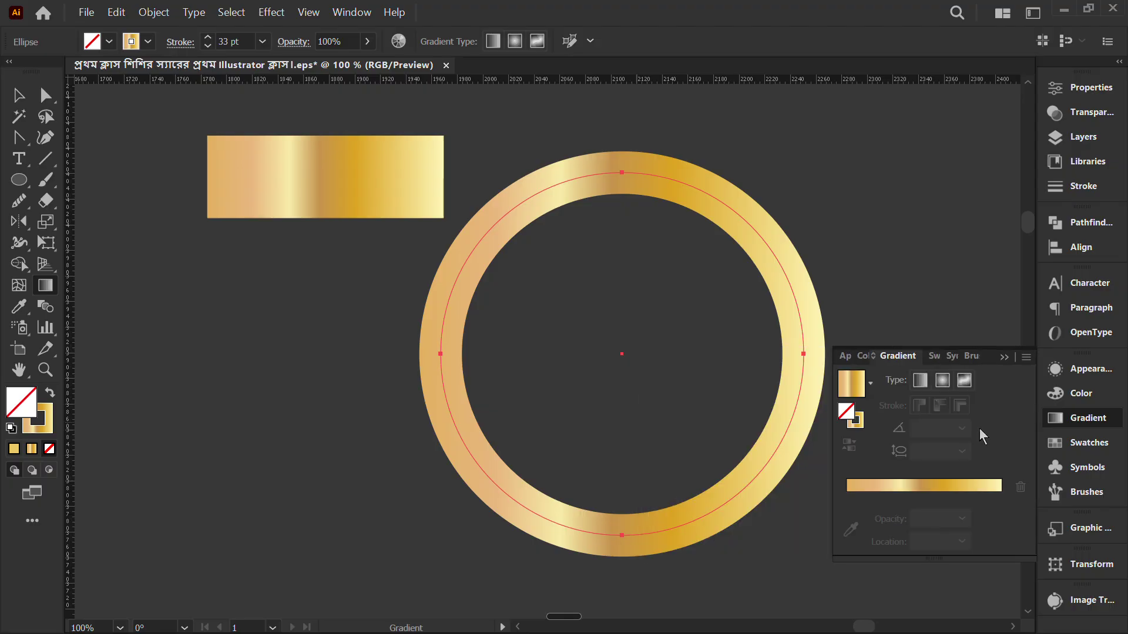
drag(601, 352, 375, 277)
key(v)
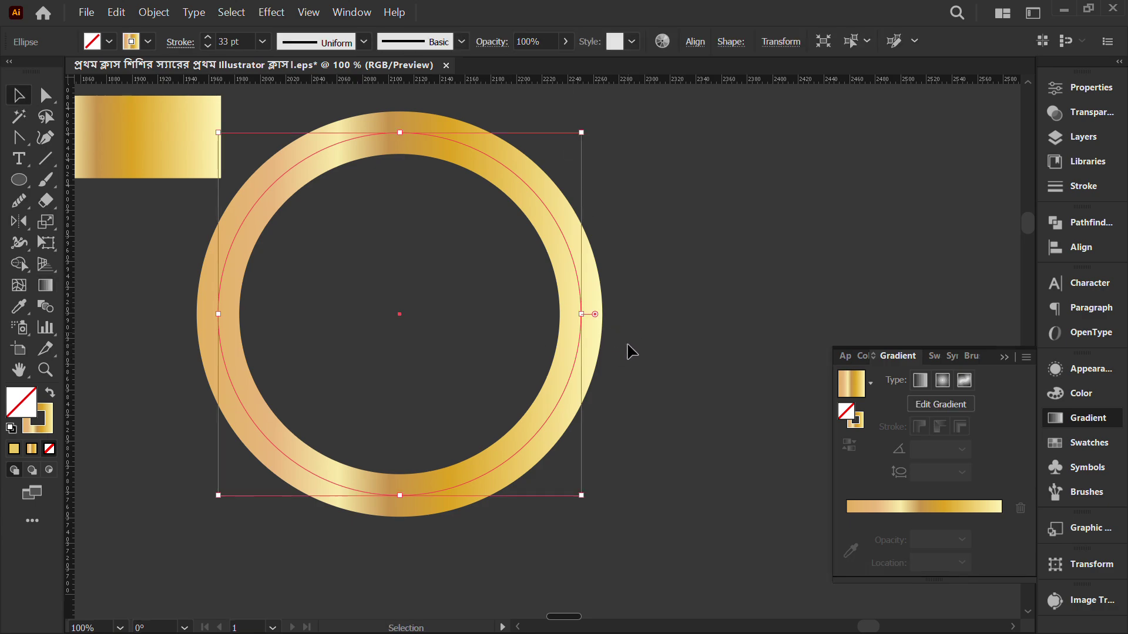
click(53, 432)
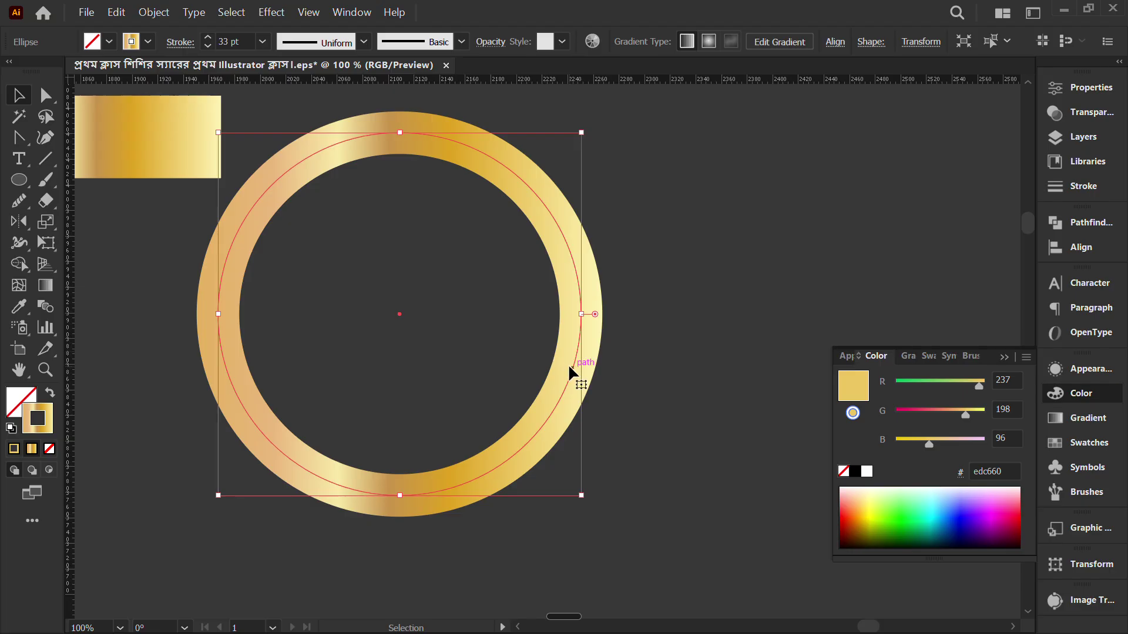
click(1096, 423)
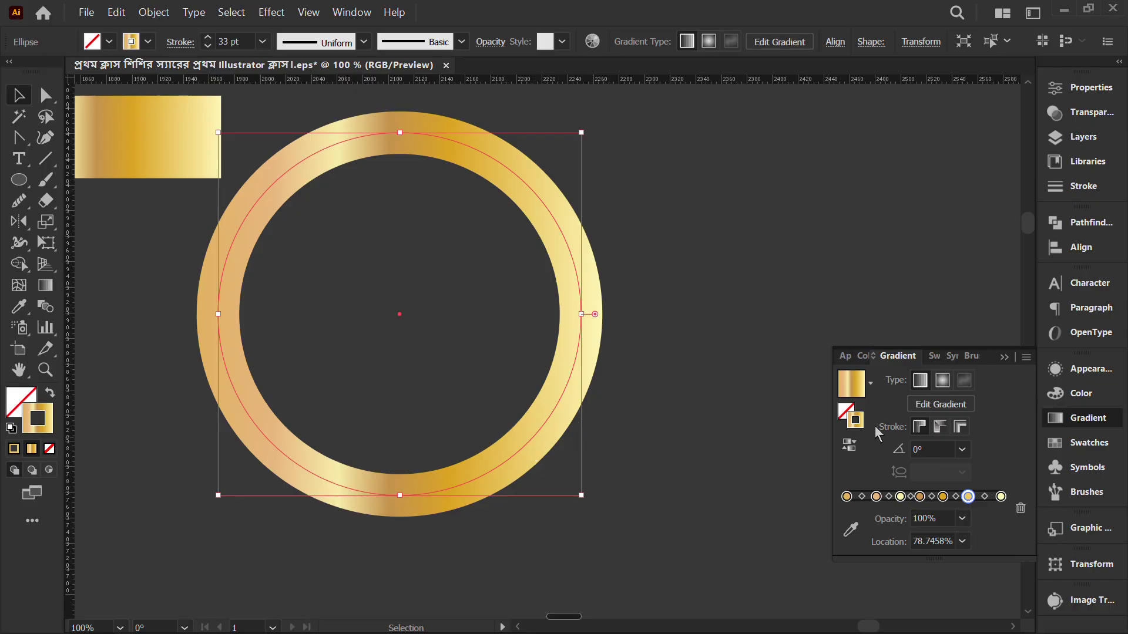
Step: Try the solid teal colour 0dbaa5 on the ring's stroke
double_click(52, 422)
text(0dbaa5)
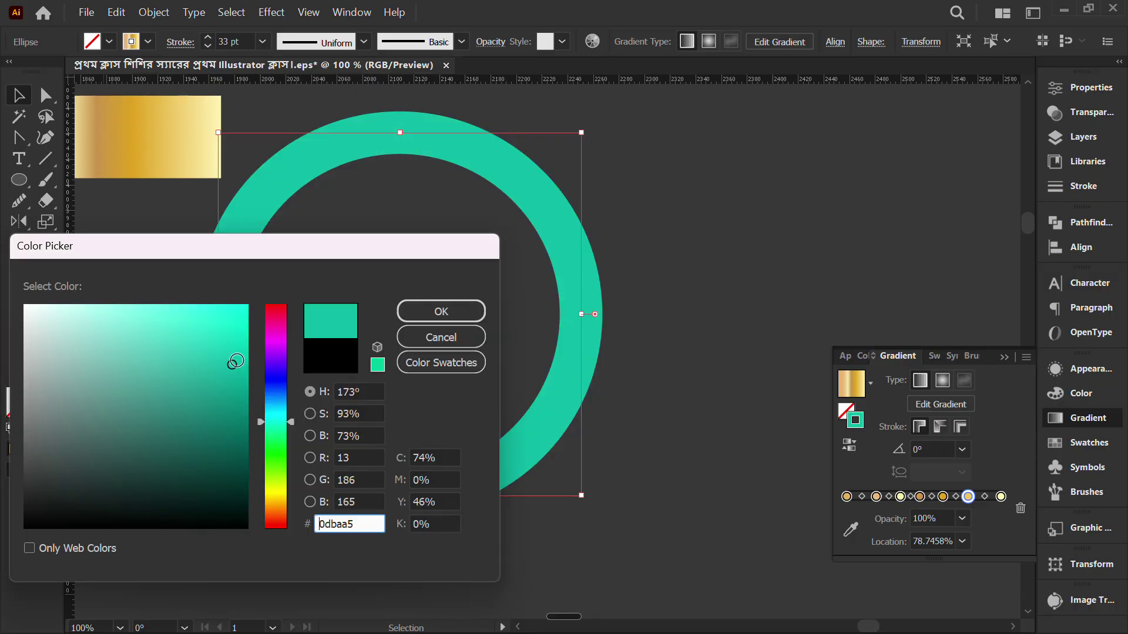
click(443, 343)
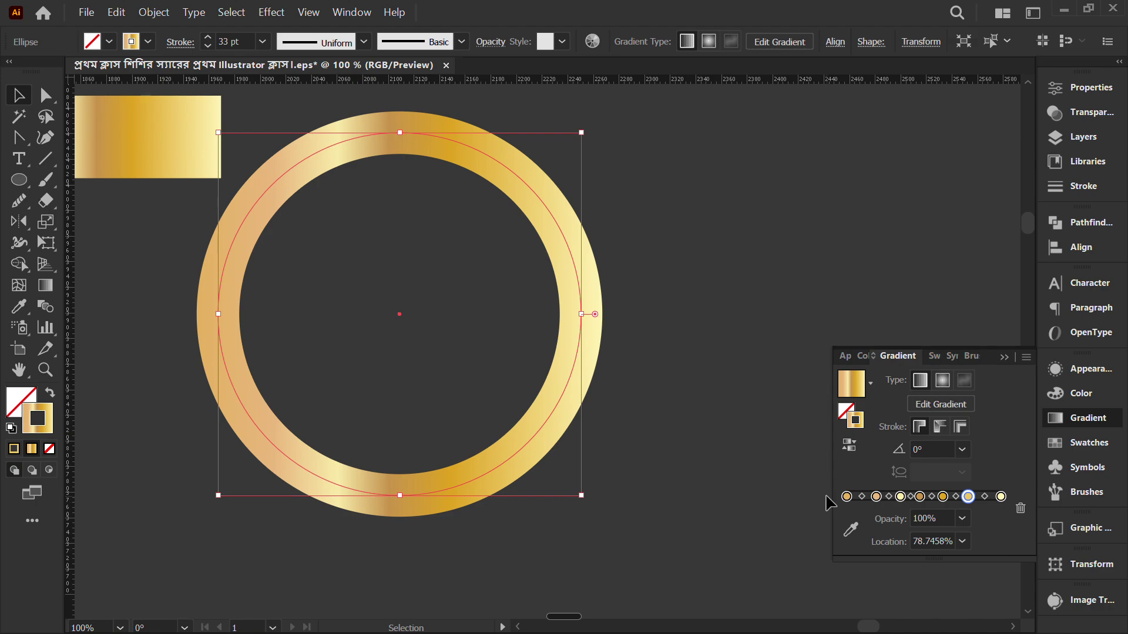
Step: Reverse the direction of the ring's stroke gradient and reverse it back
drag(832, 499, 854, 472)
click(850, 445)
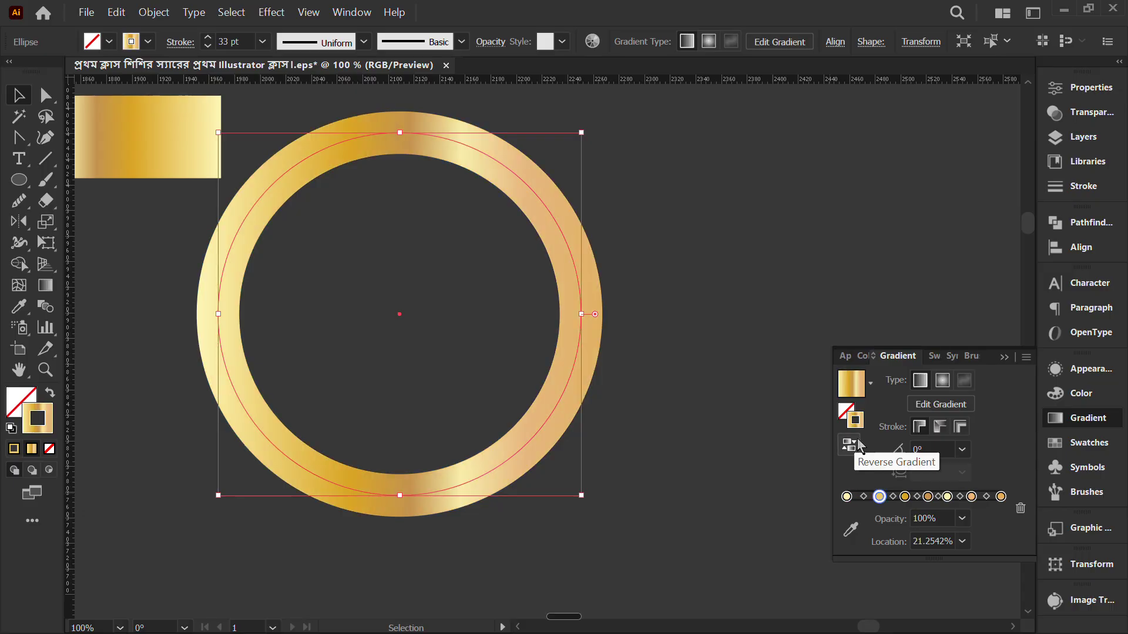
click(856, 445)
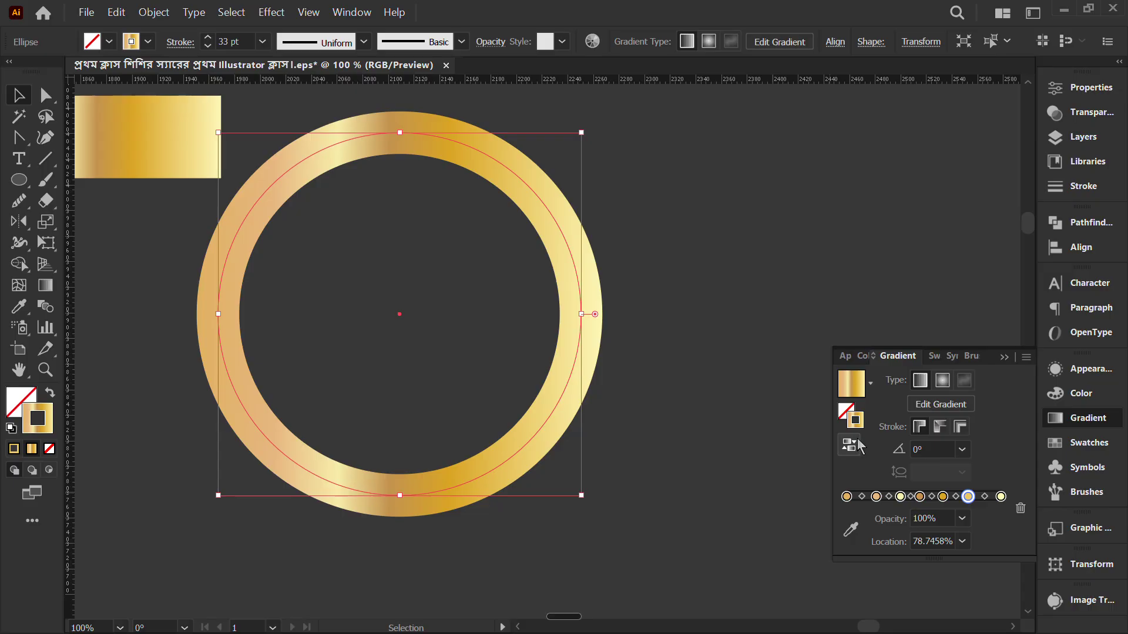